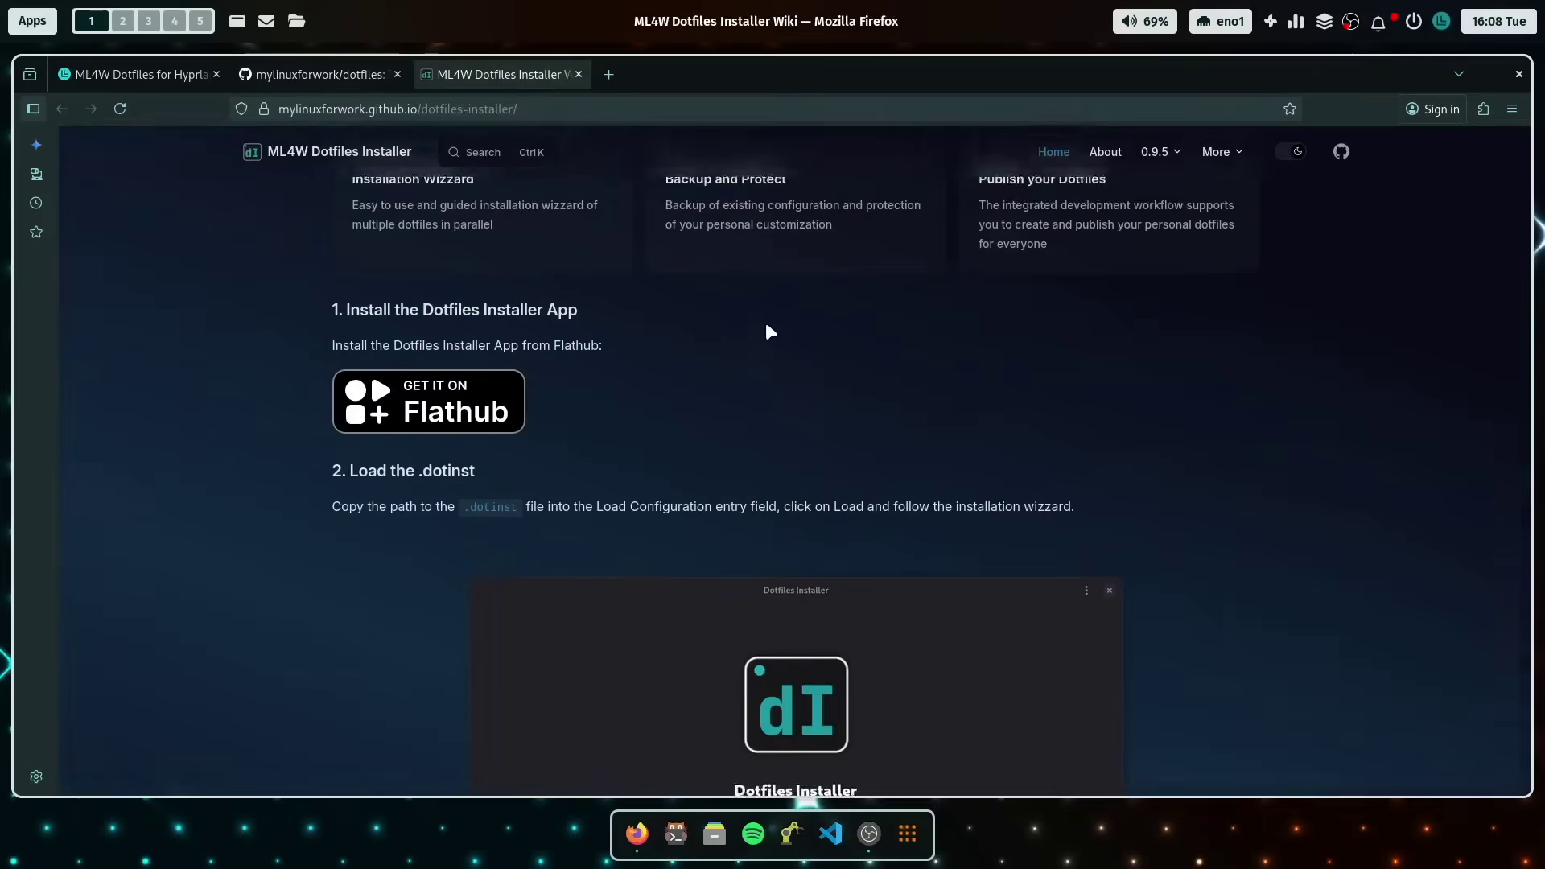
- Scroll the Installer wiki to the '2. Load the .dotinst' section and the app screenshot
scroll(713, 418, down, 3)
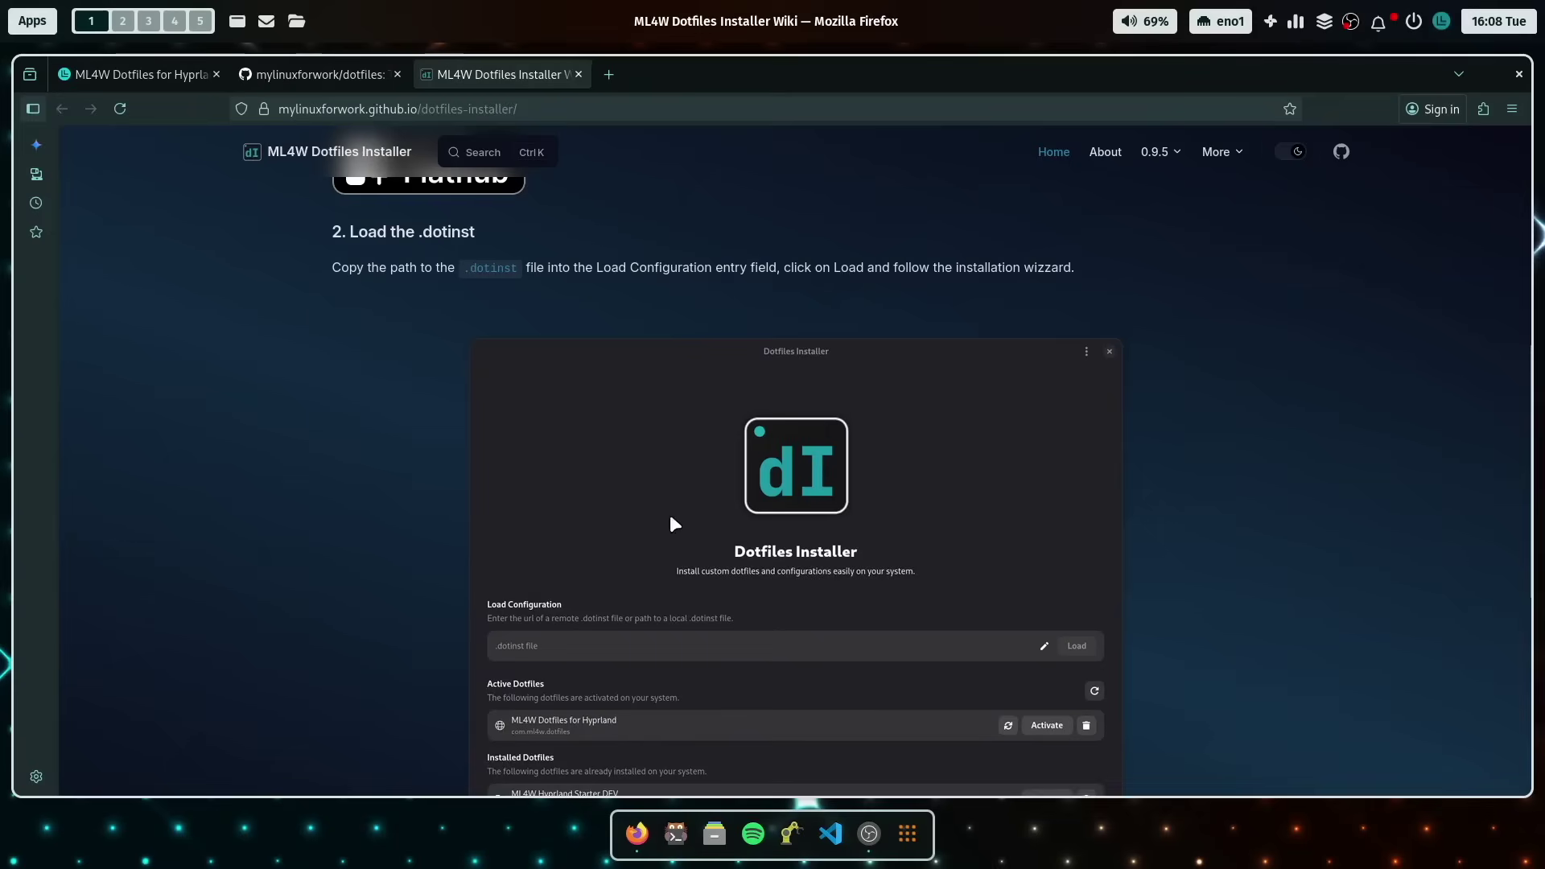
scroll(671, 527, up, 2)
scroll(662, 544, down, 3)
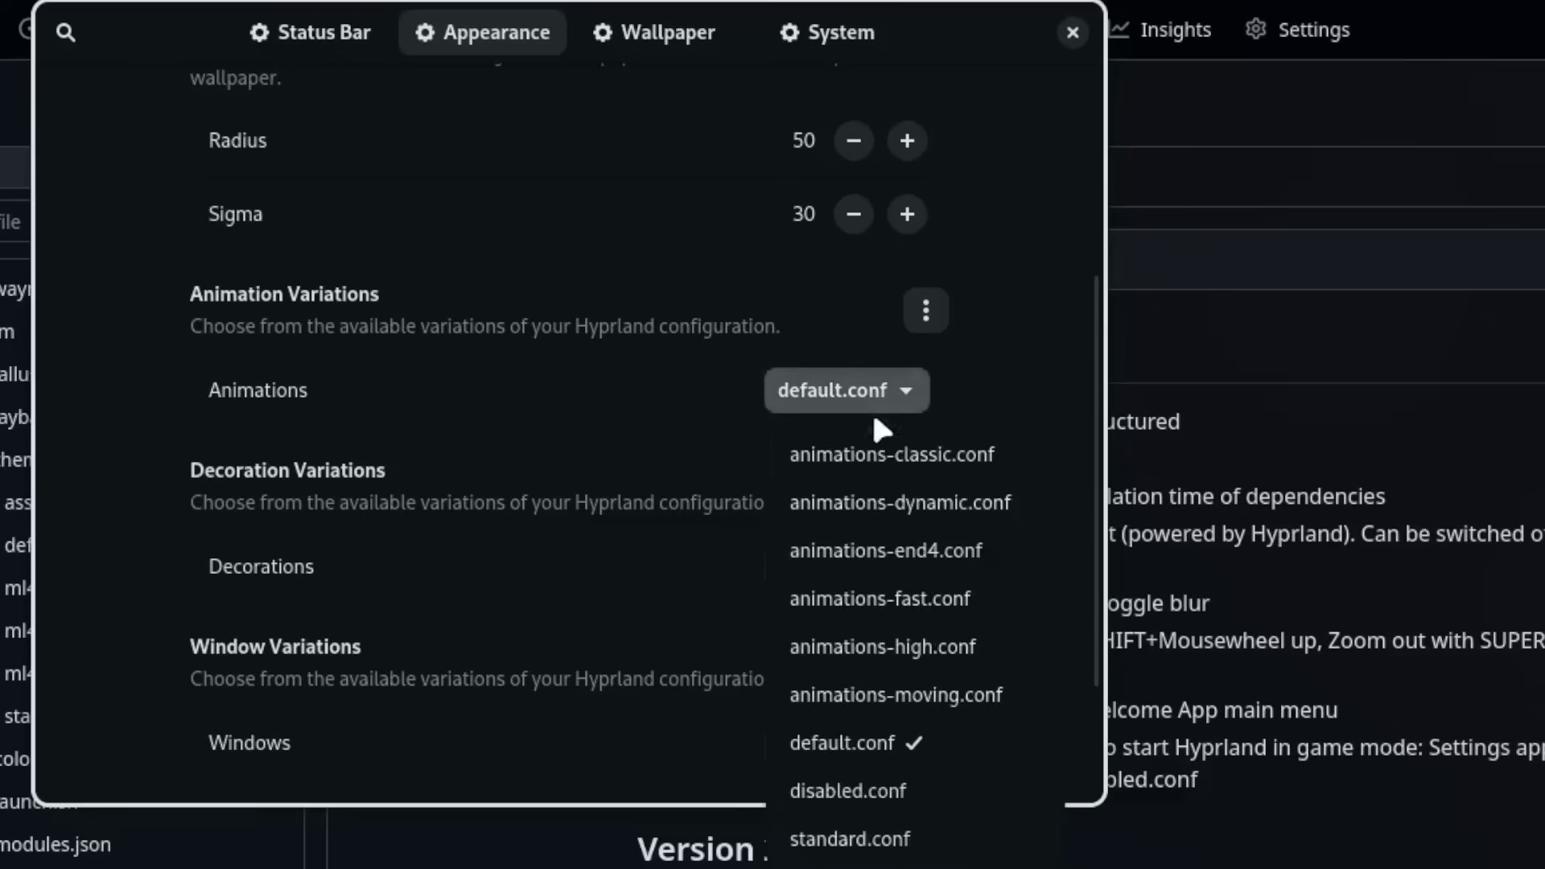
- Choose disabled.conf for Animations, then open the Decorations list to pick gamemode.conf
click(914, 789)
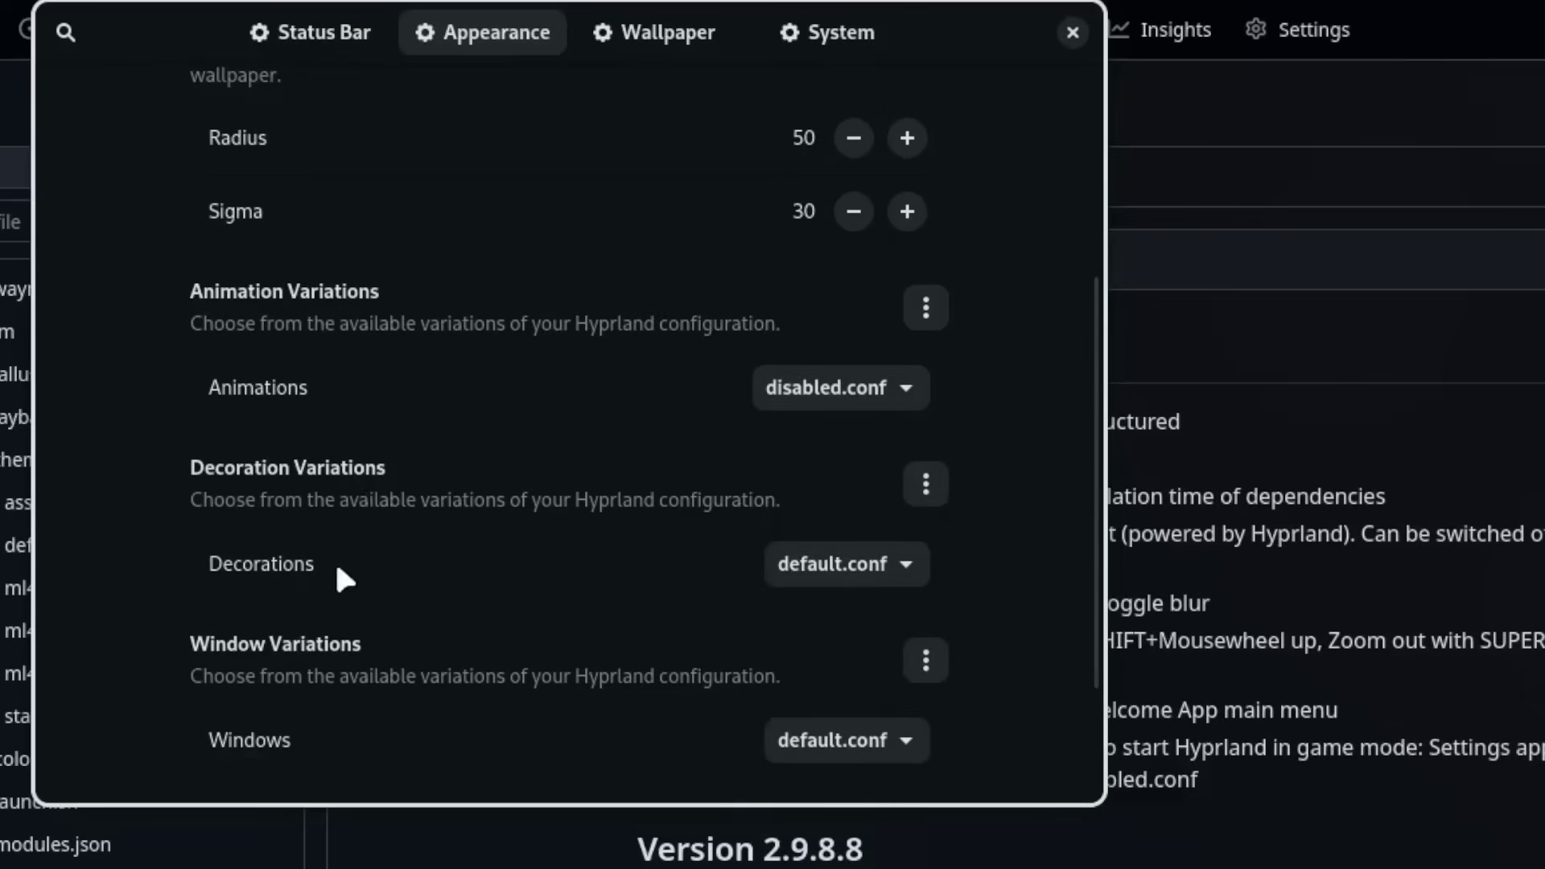
click(914, 566)
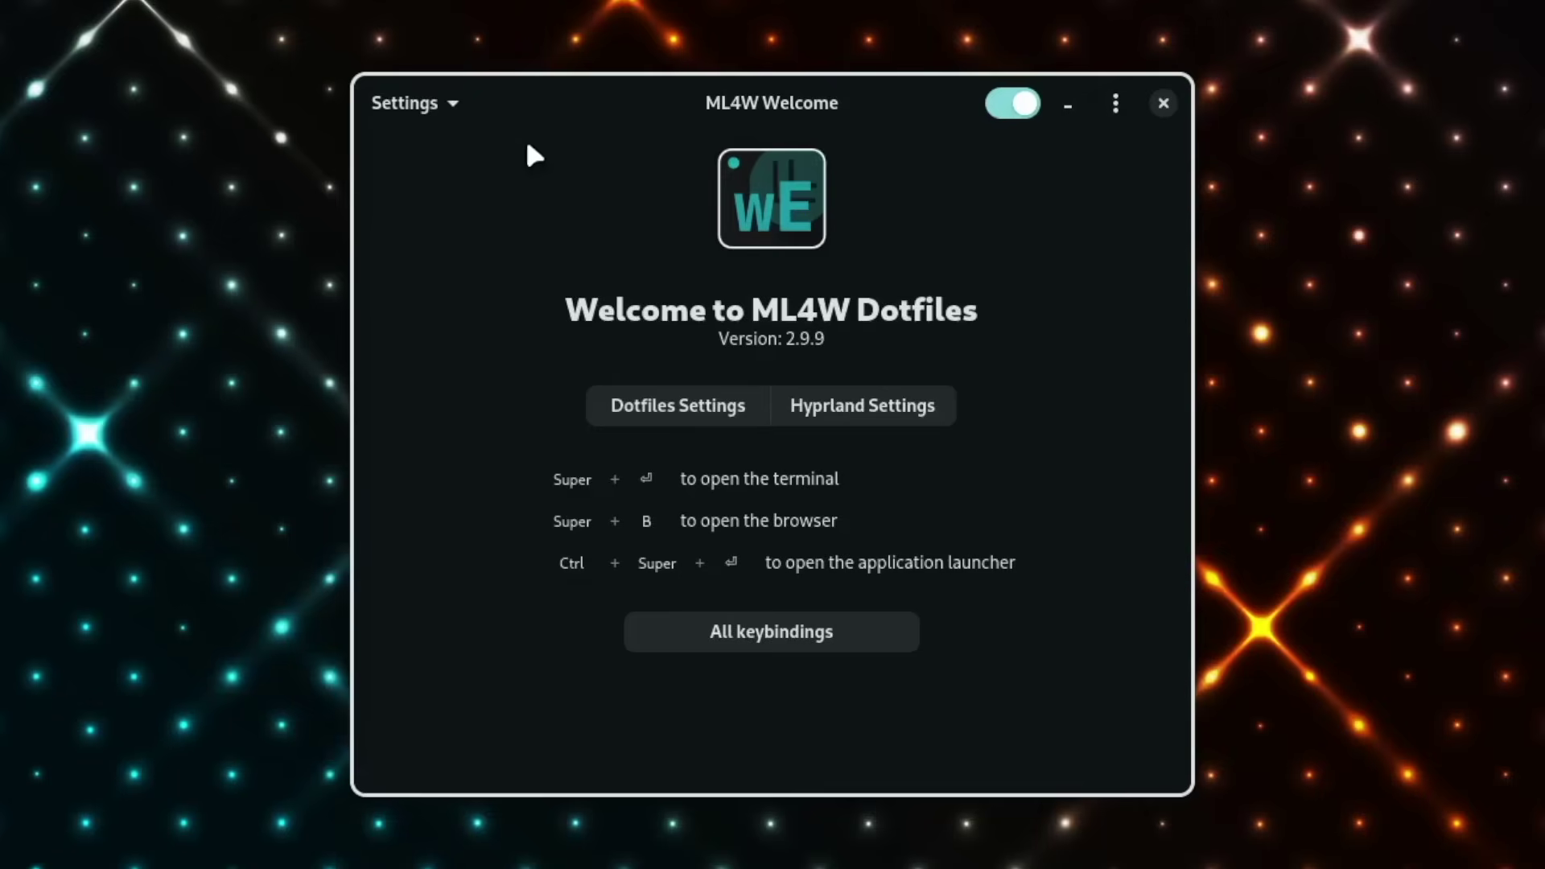
- Look through the Welcome app's Settings menu and its System submenu, then close it
click(445, 102)
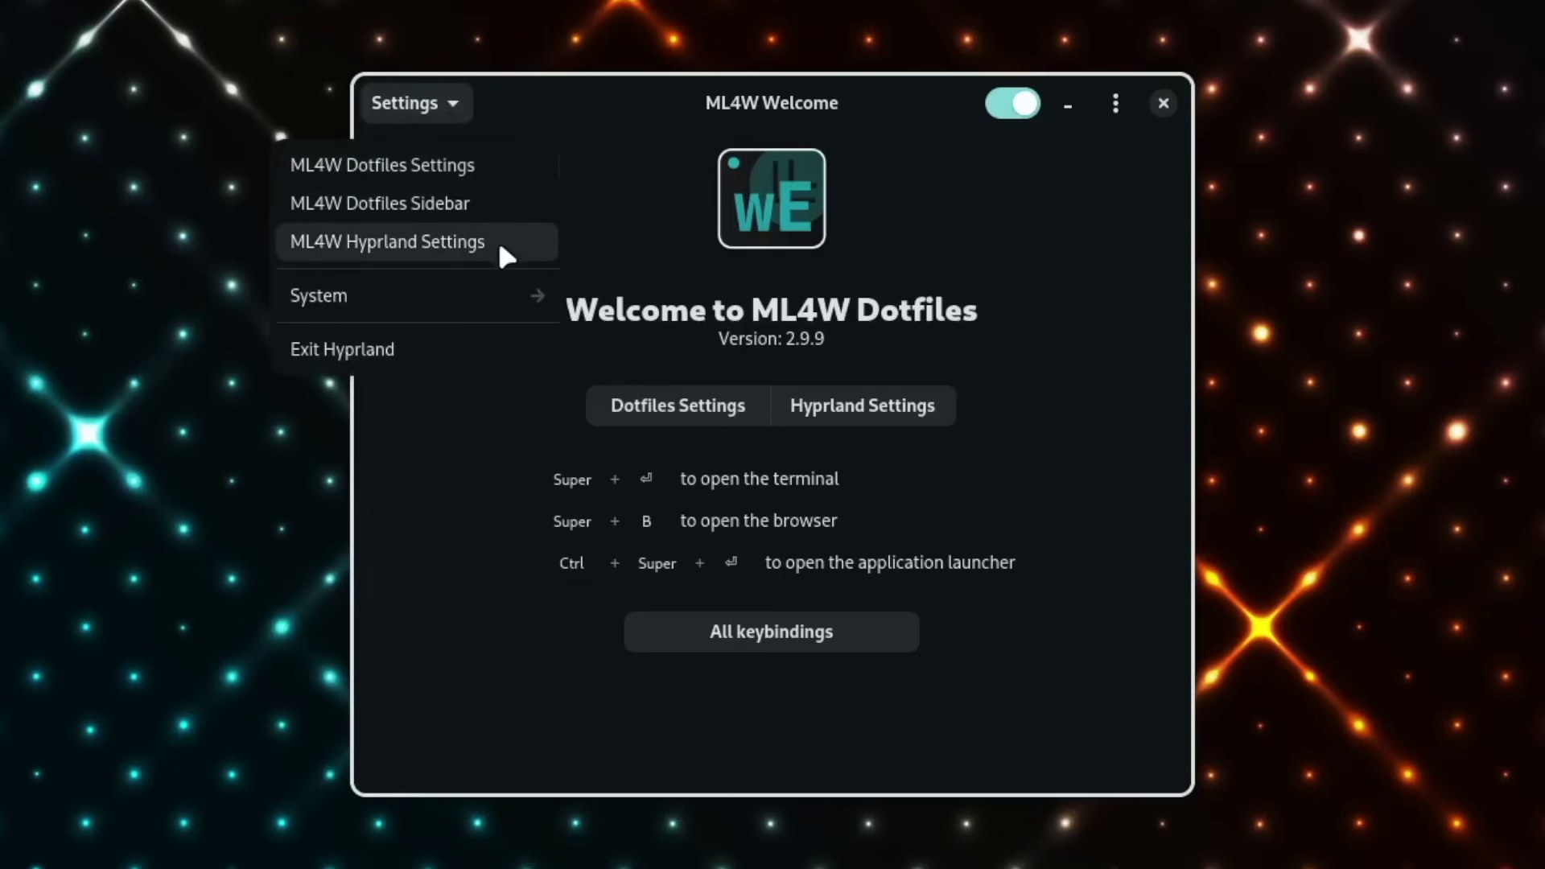
click(497, 295)
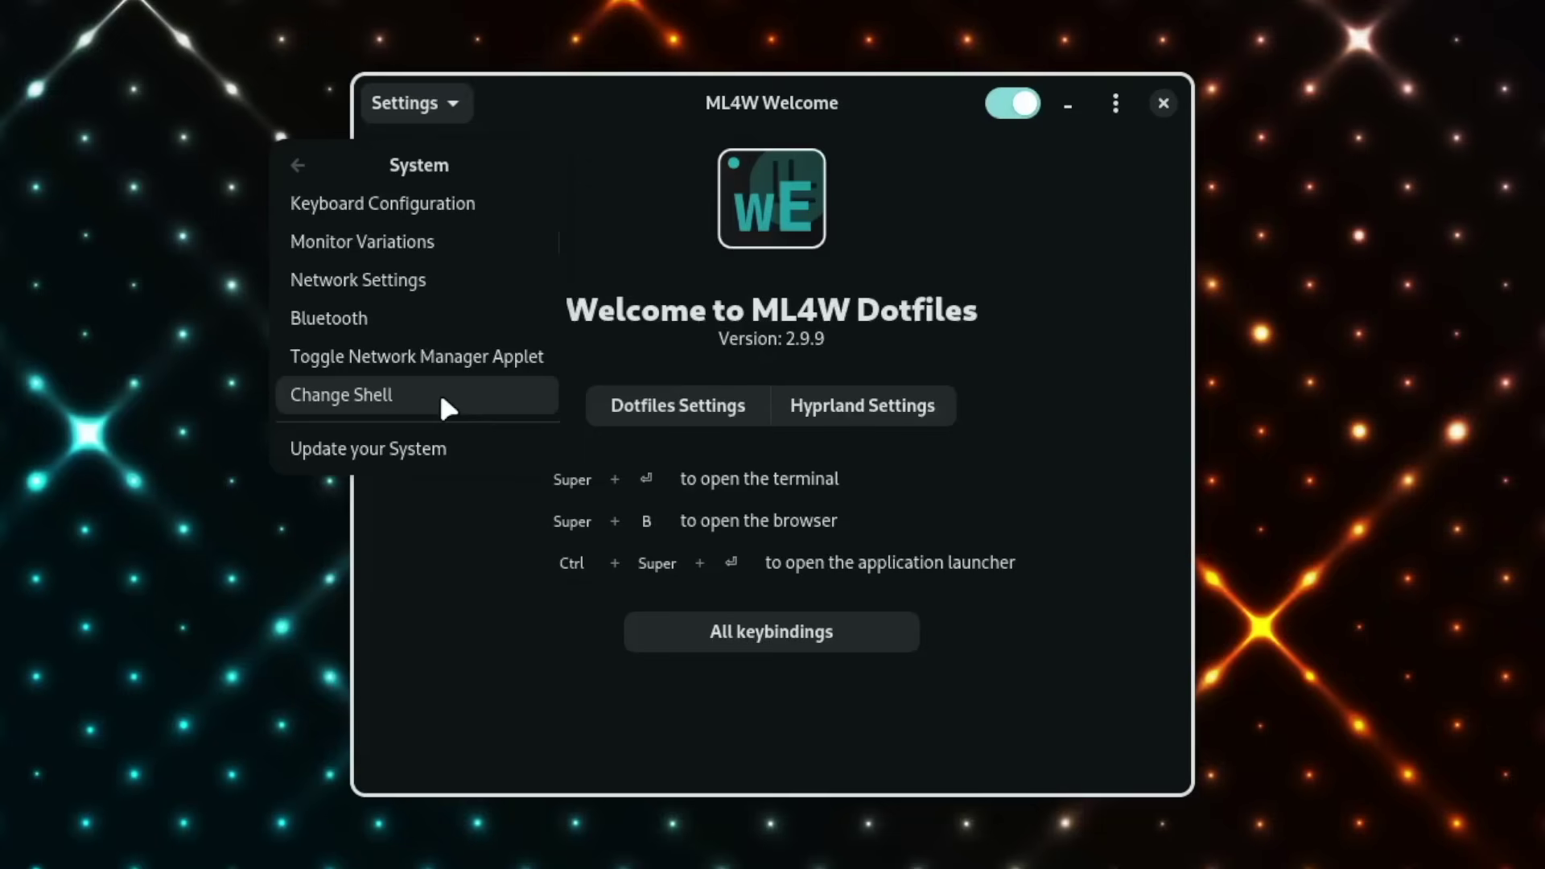
click(434, 519)
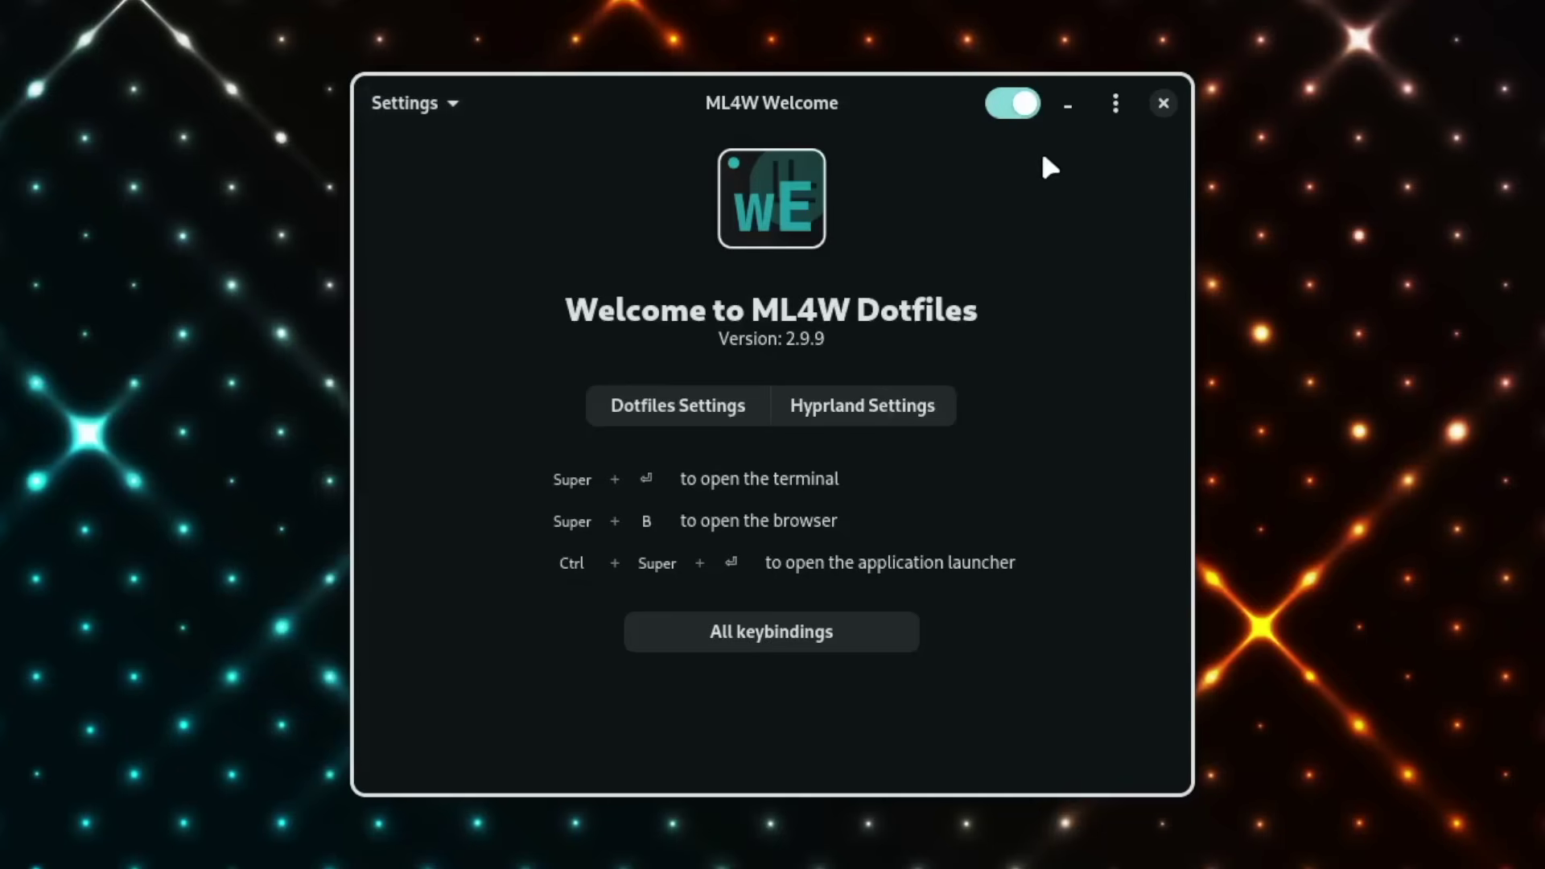
- Launch the ML4W Dotfiles Homepage from the ⋮ links menu and close the Welcome window
click(1120, 113)
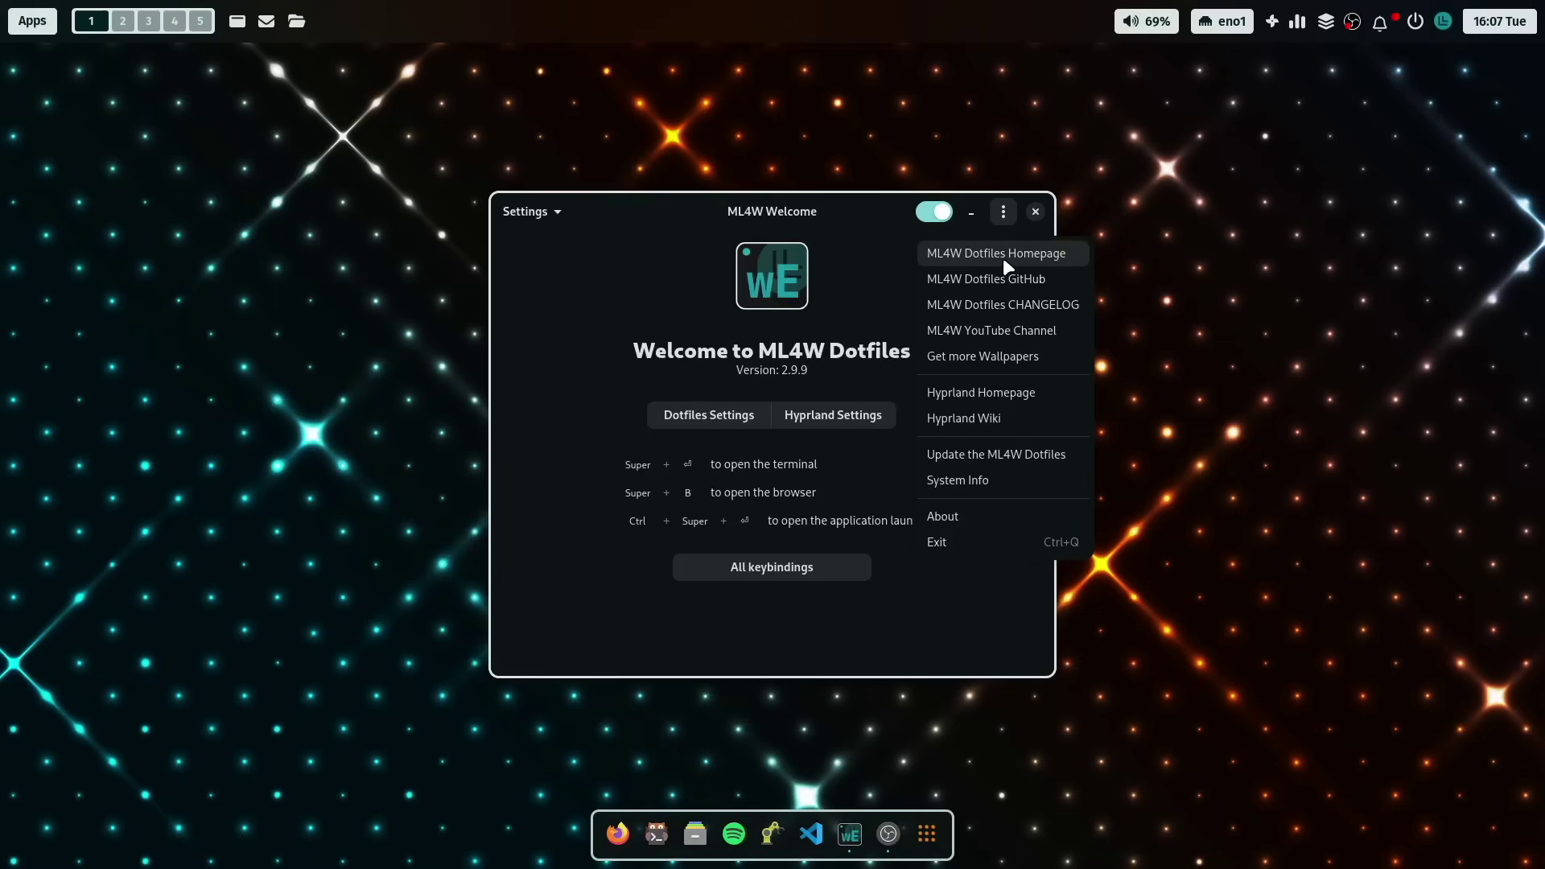
click(1004, 257)
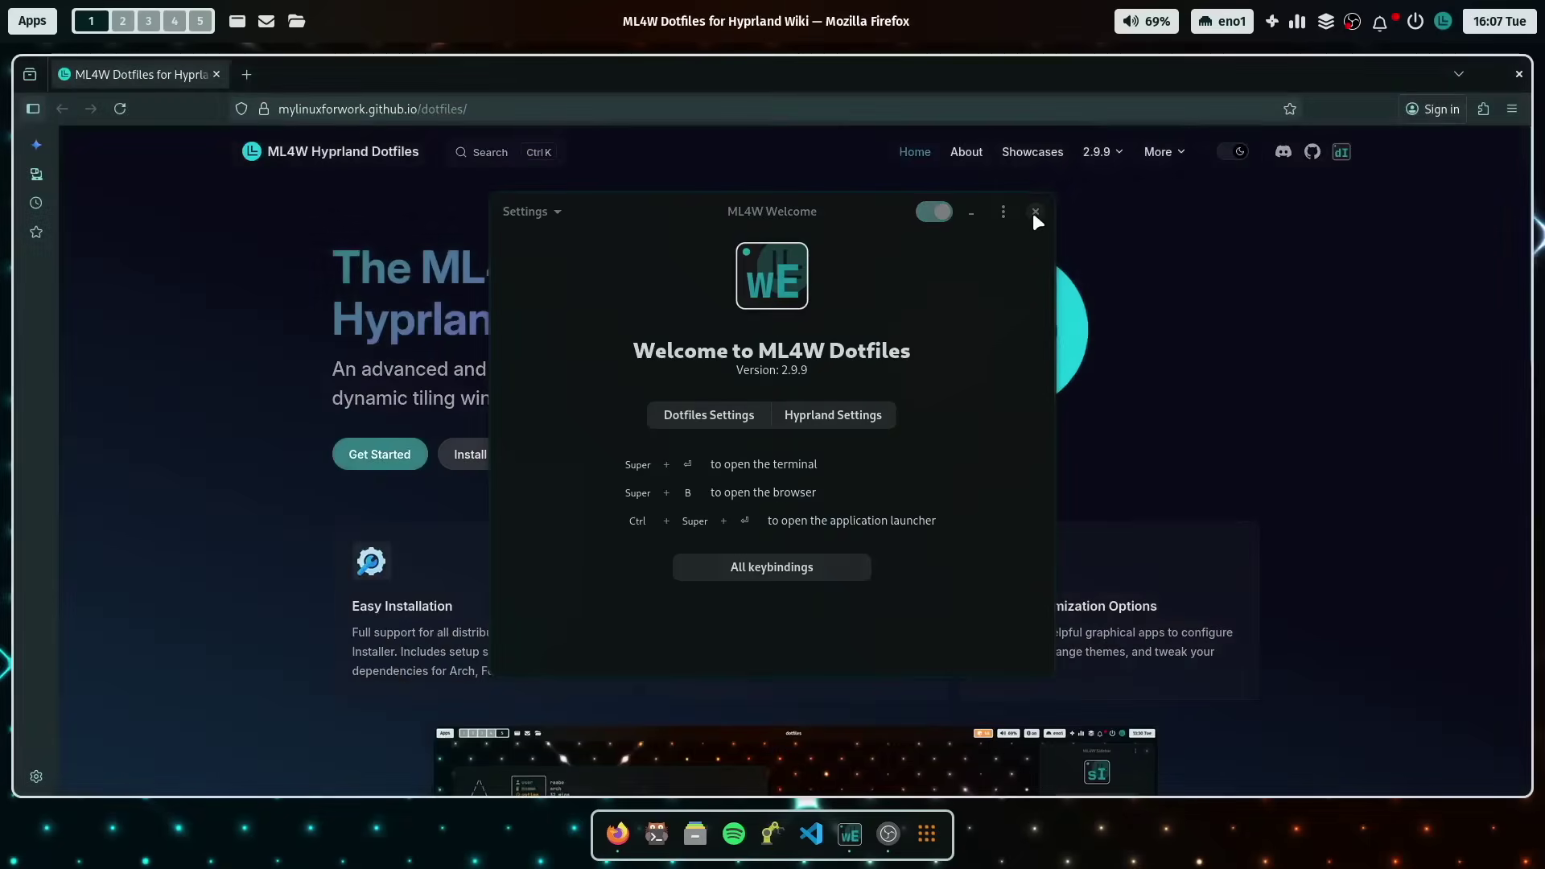
click(1035, 212)
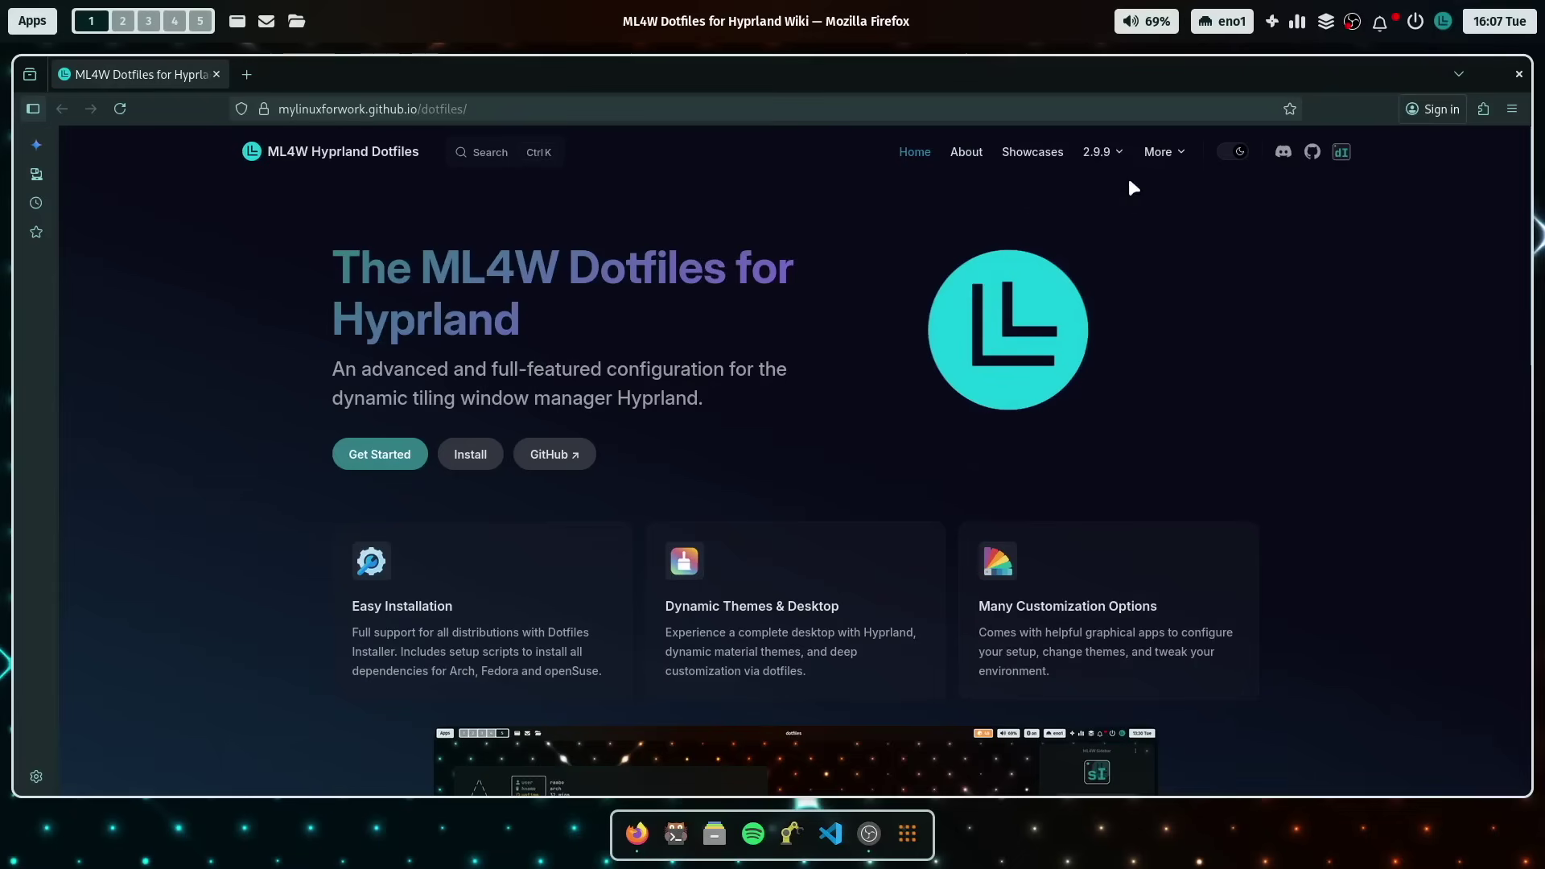
- Open Changelog from the 2.9.9 dropdown in the wiki's top navigation
mouse_move(1121, 161)
click(1080, 196)
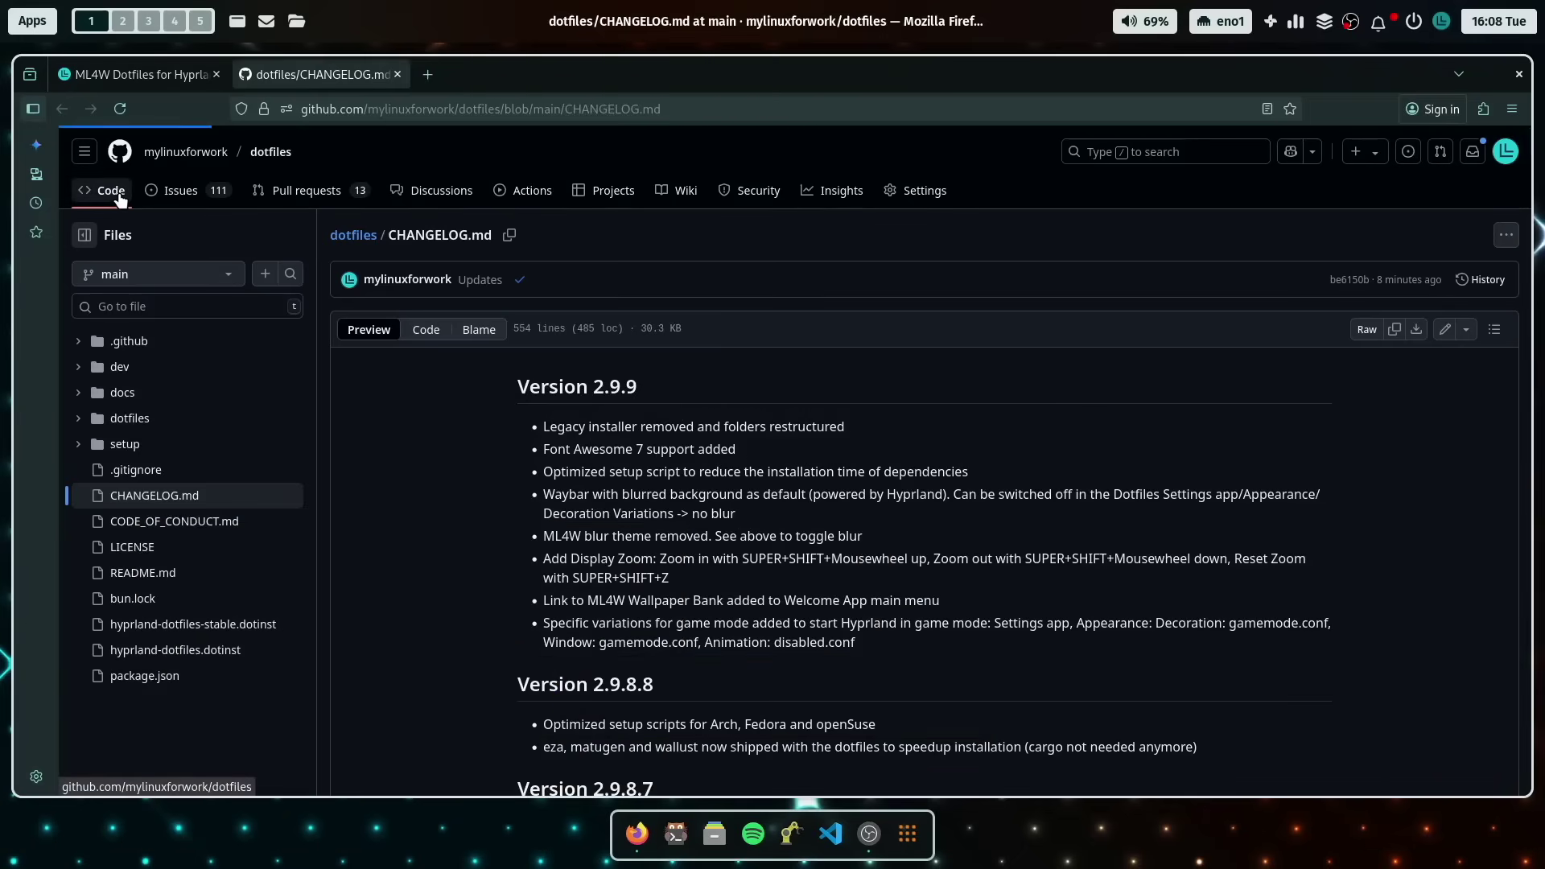
- Scroll the README to Installation and open the Dotfiles Installer badge in a new tab
scroll(510, 364, down, 3)
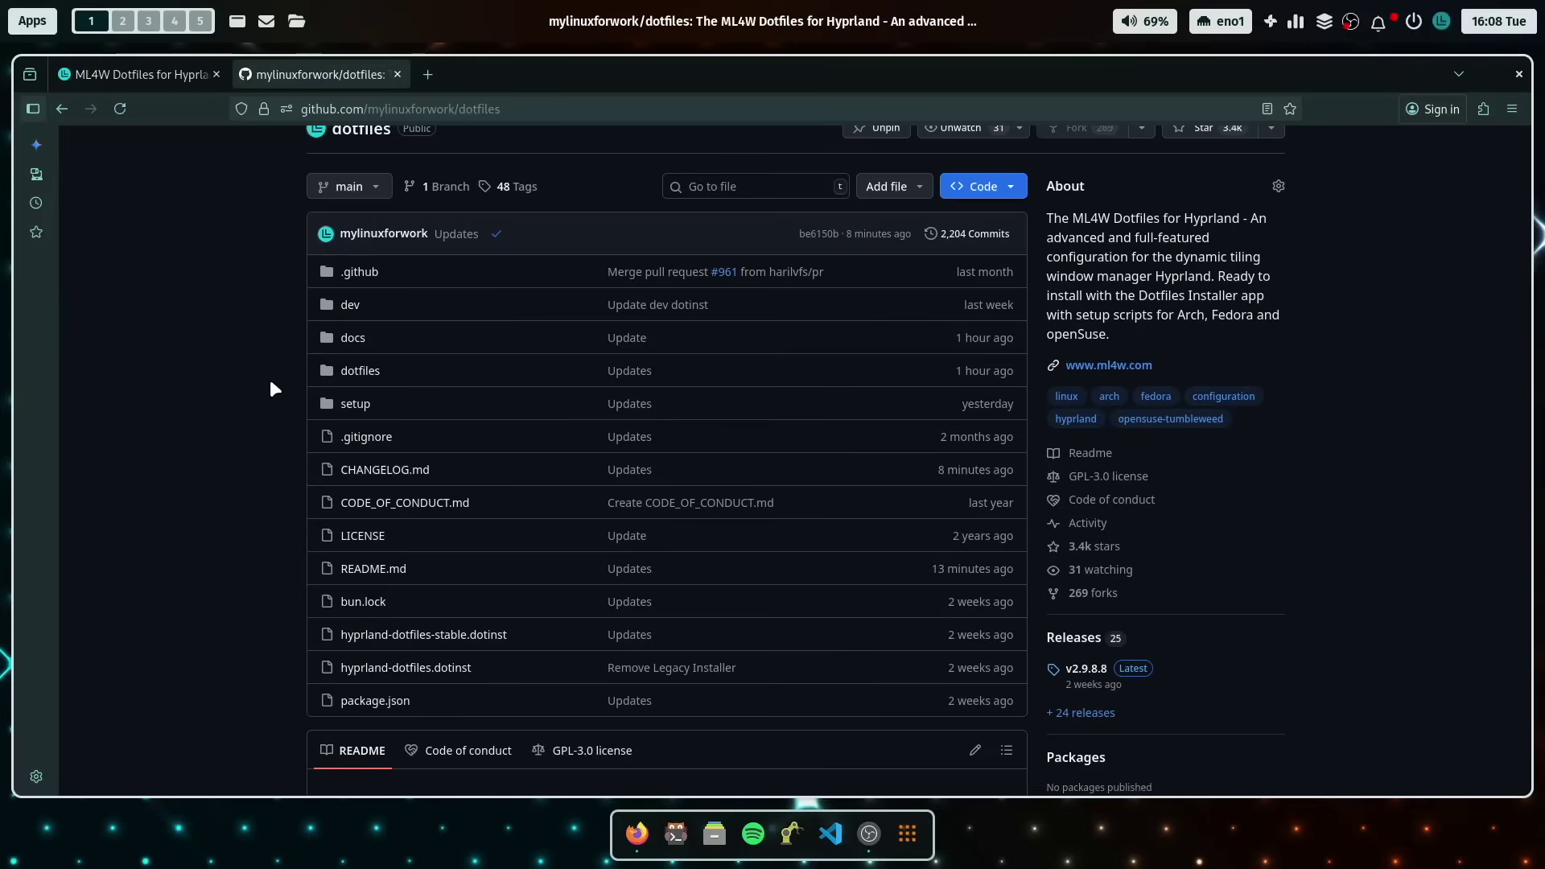
scroll(559, 375, down, 7)
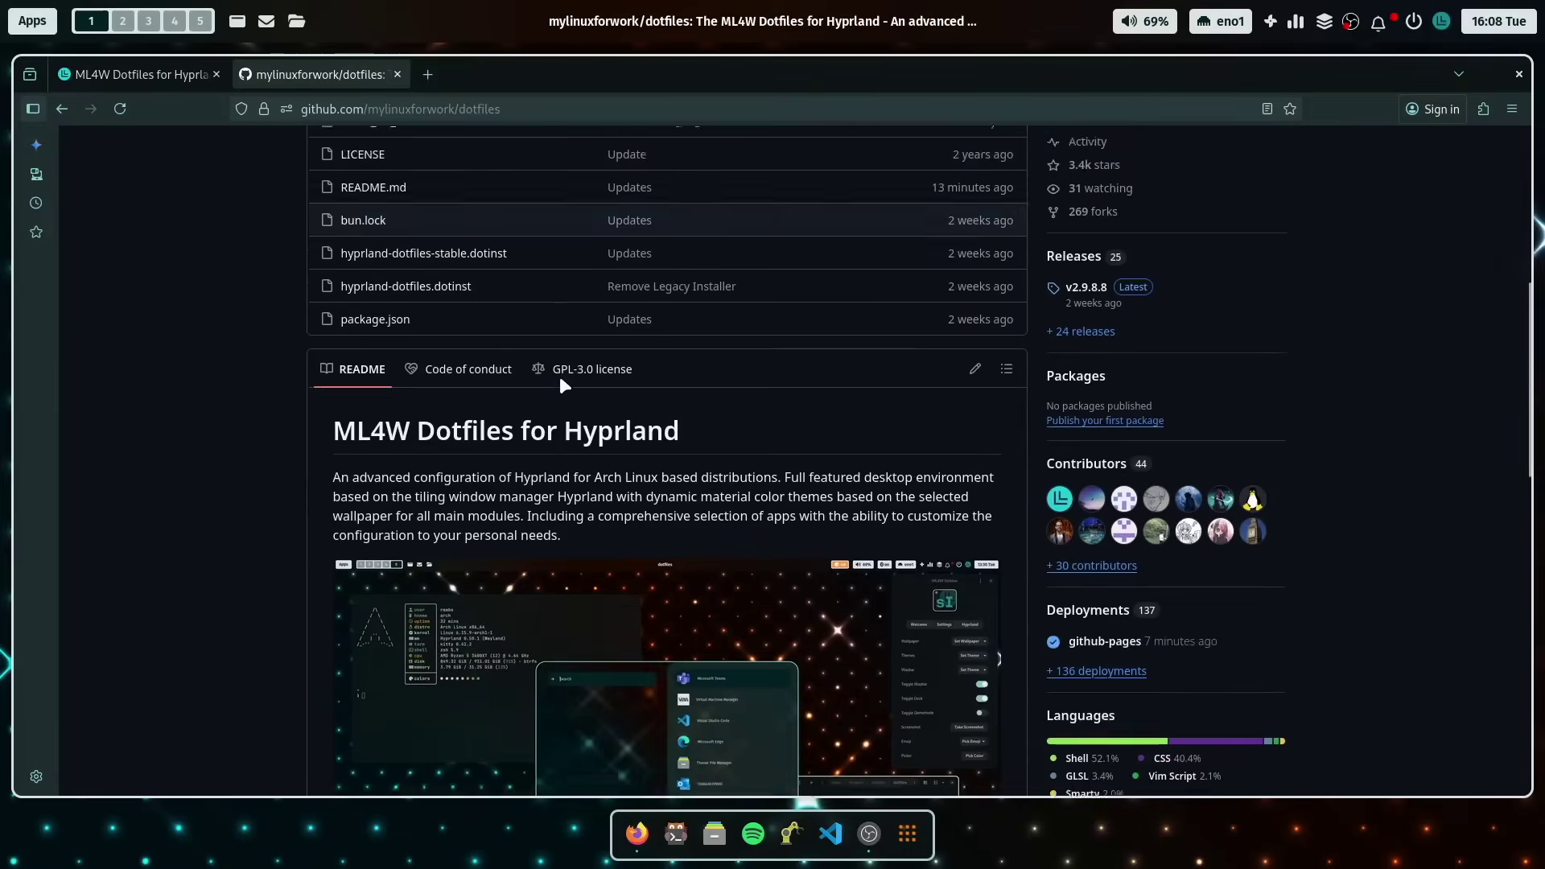
scroll(558, 375, down, 5)
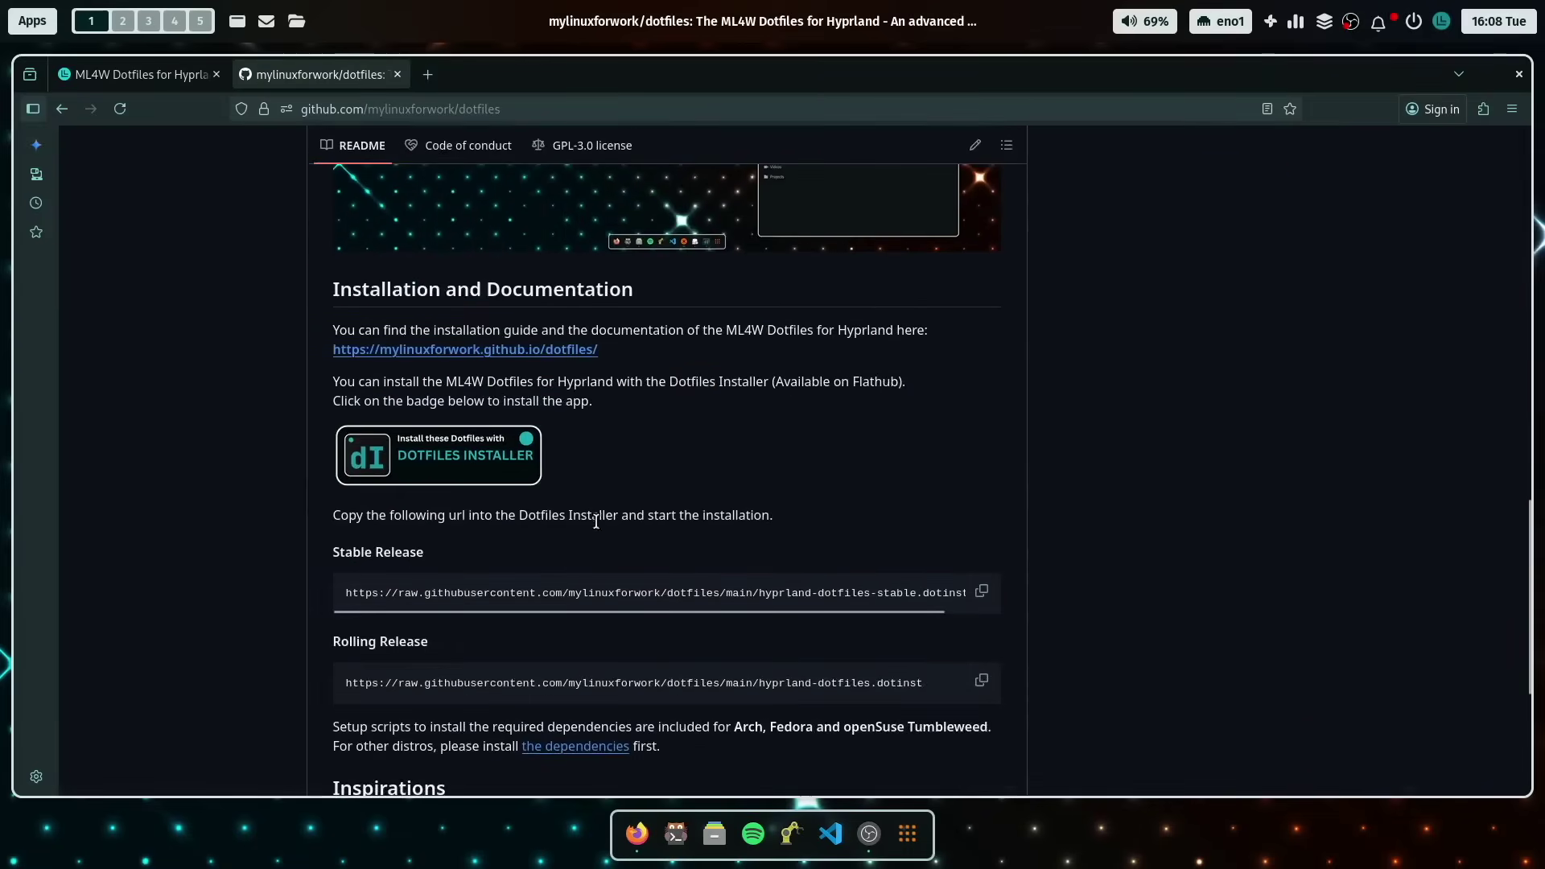
middle_click(448, 486)
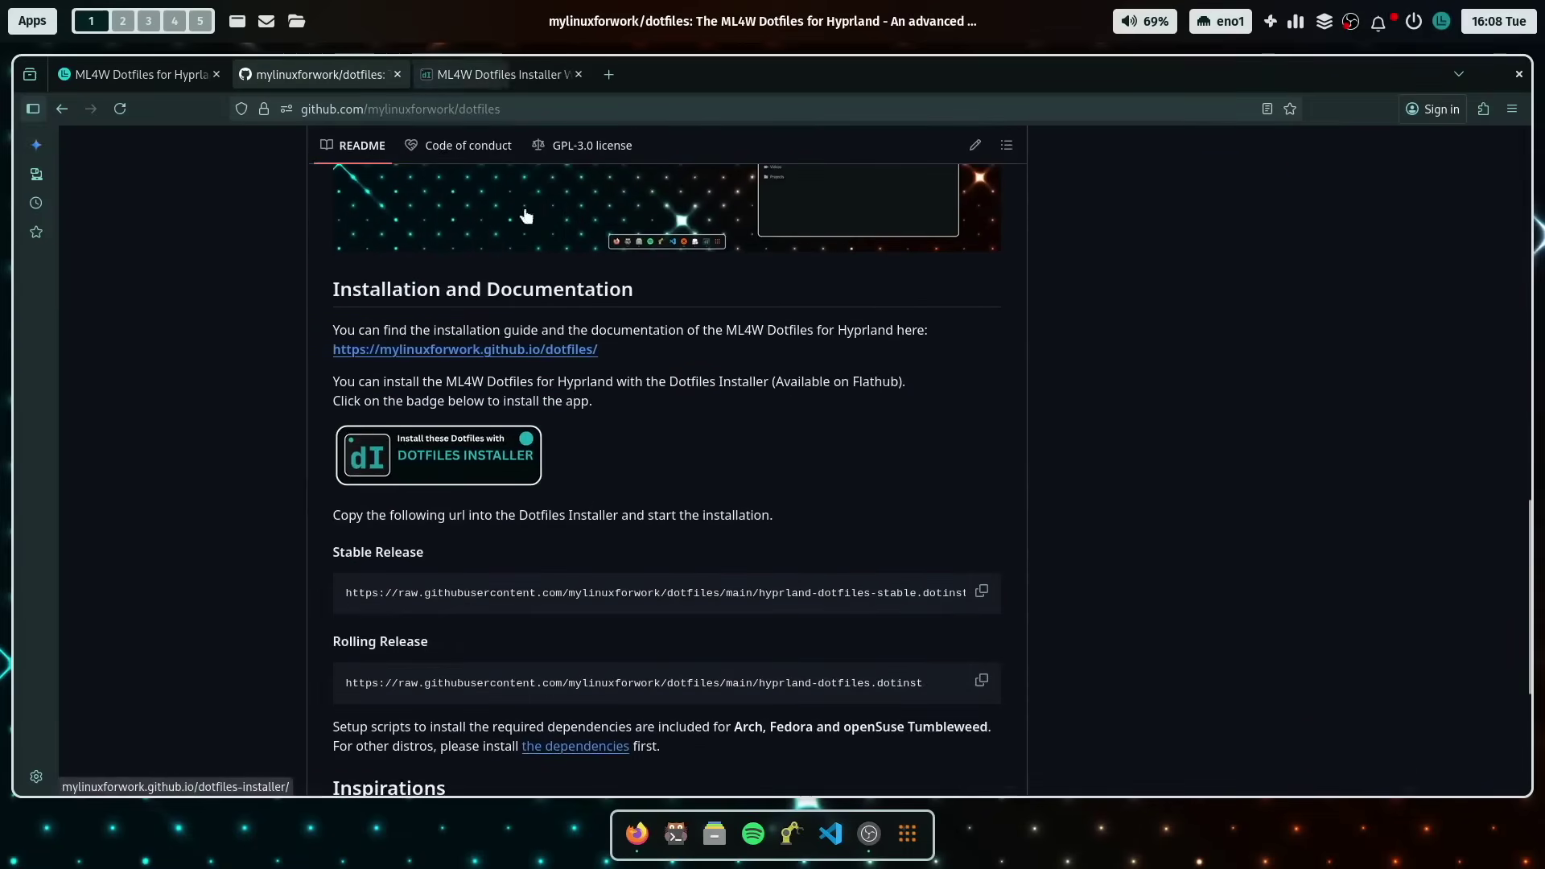
- Skim the Dotfiles Installer wiki tab, then go back to the dotfiles README
click(512, 75)
scroll(760, 321, down, 4)
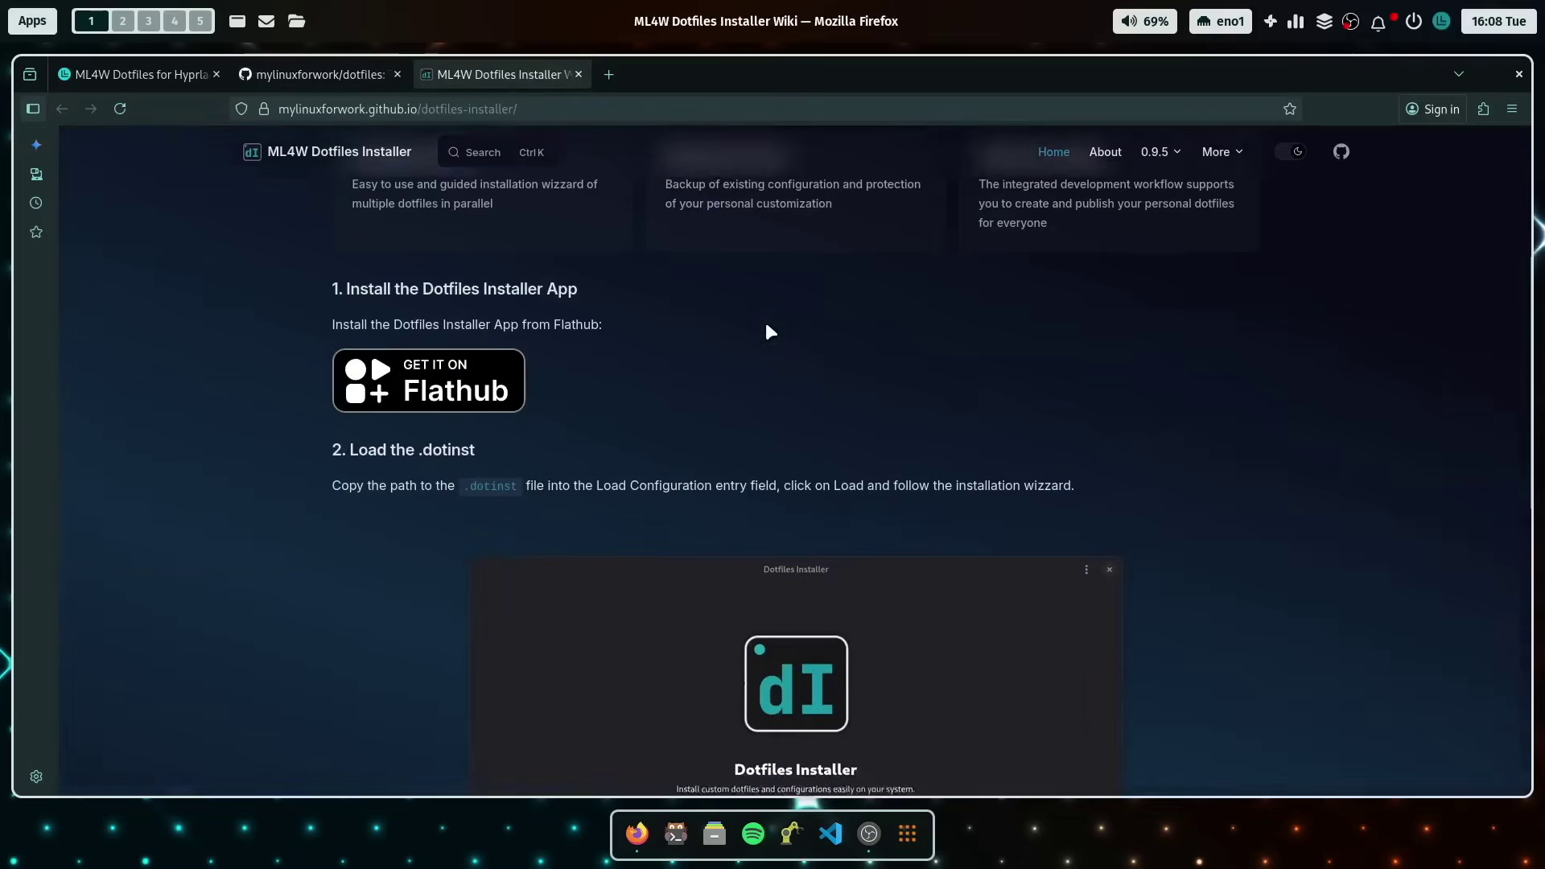
scroll(709, 413, down, 3)
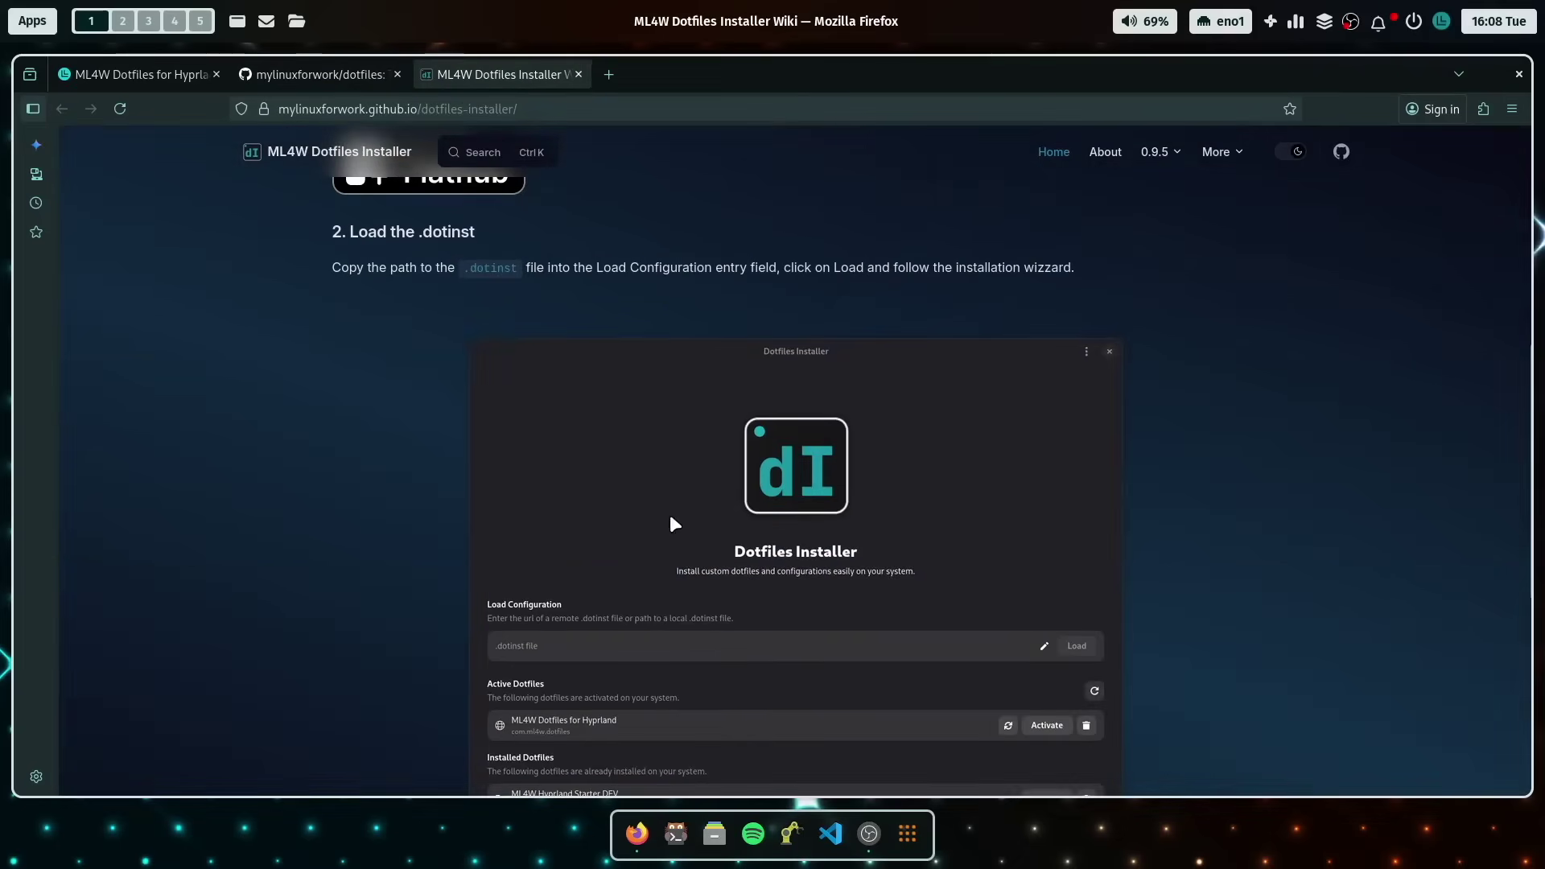
scroll(671, 535, up, 2)
scroll(665, 553, down, 3)
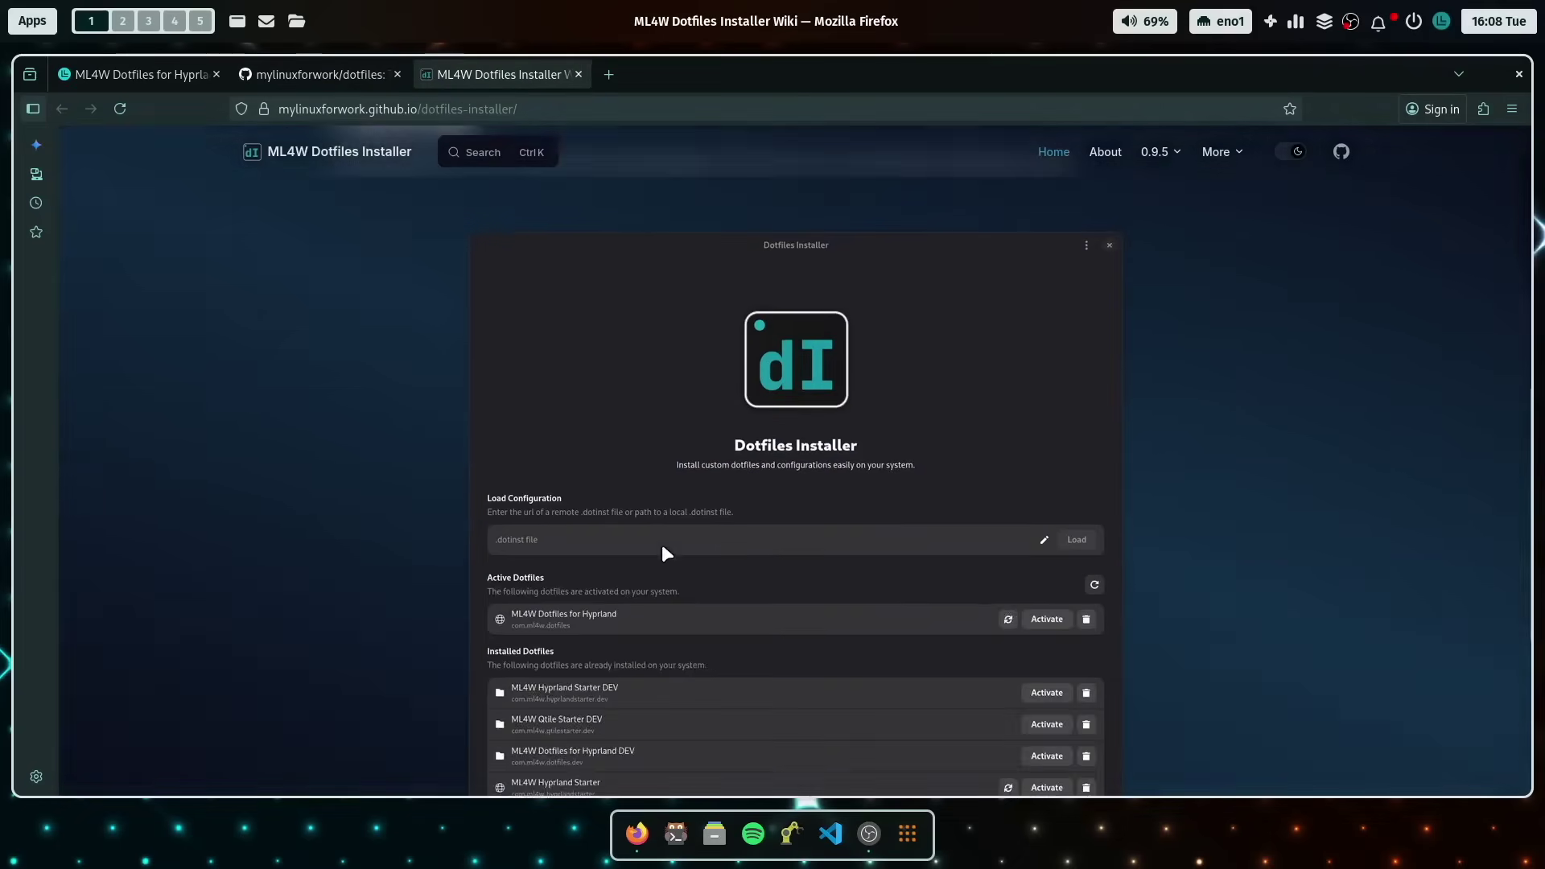
scroll(664, 554, up, 4)
click(166, 74)
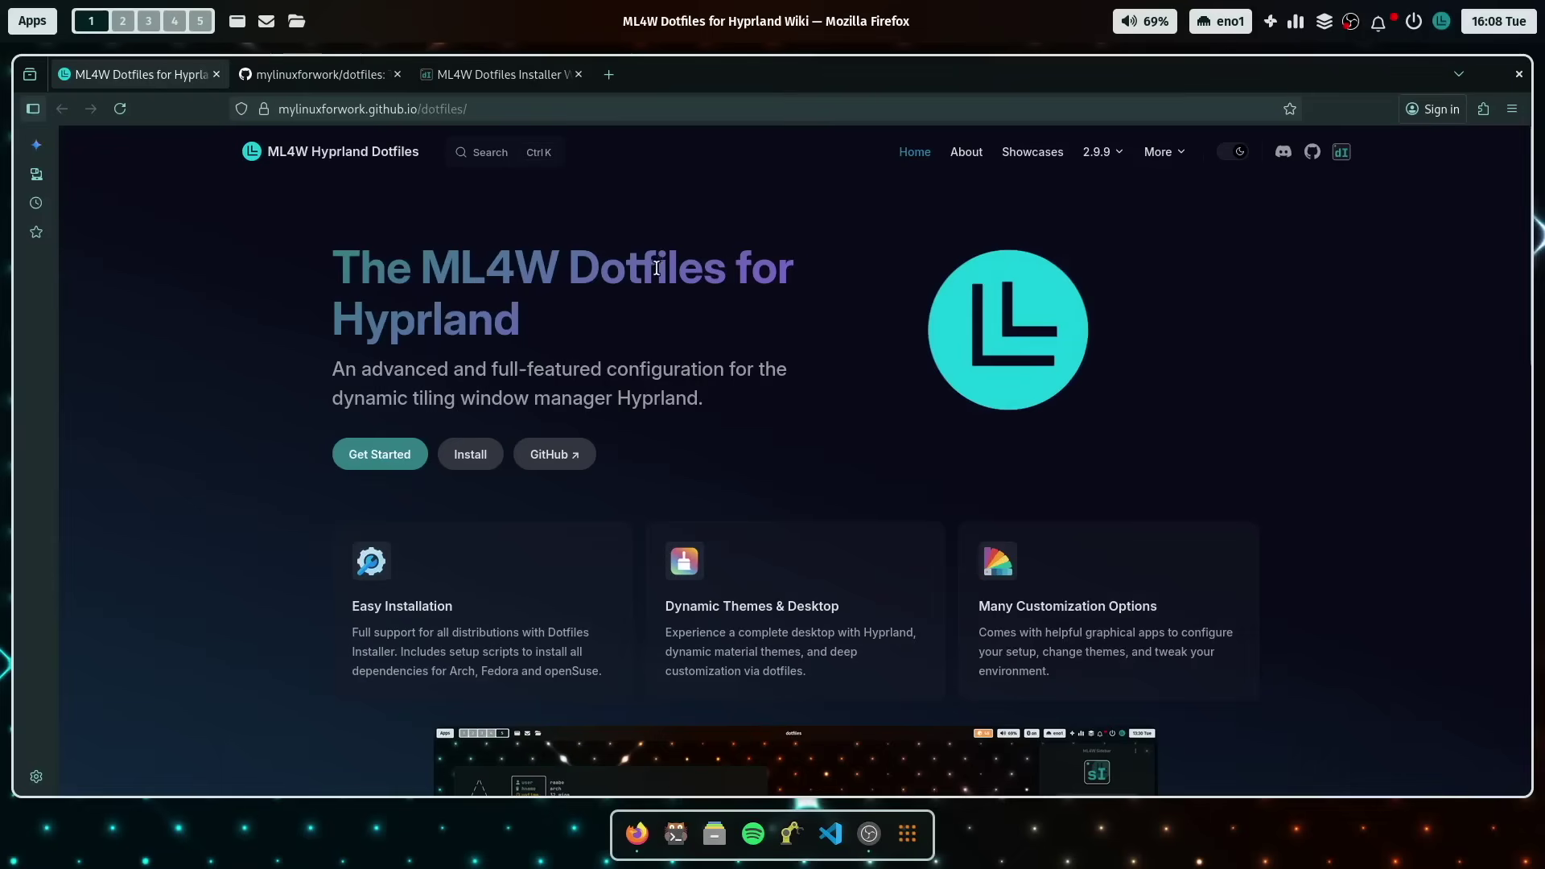
click(274, 80)
scroll(580, 308, up, 2)
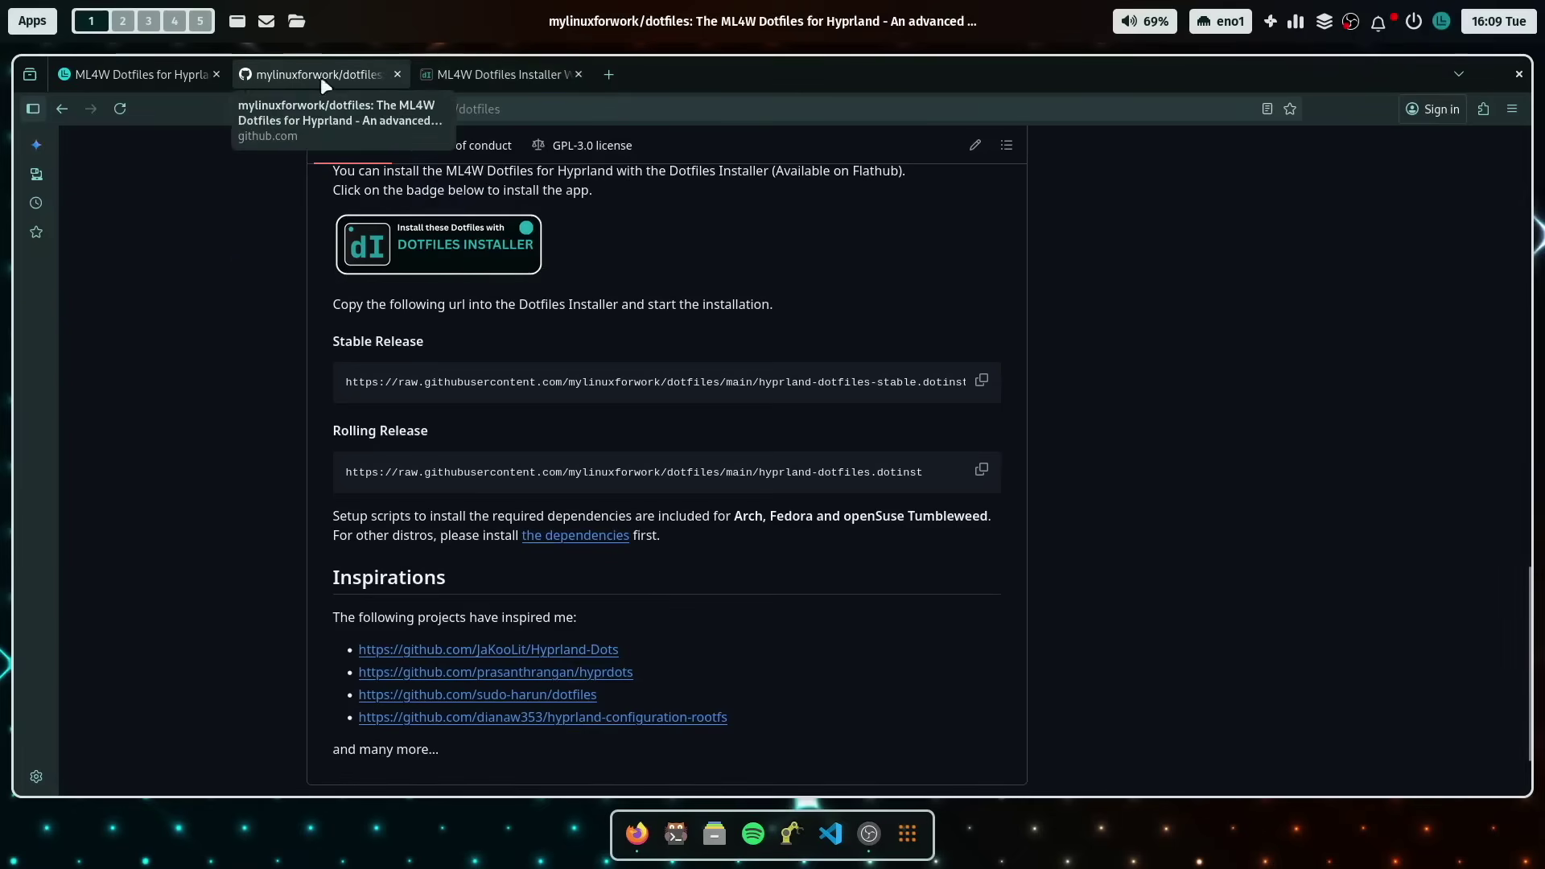
scroll(434, 326, up, 20)
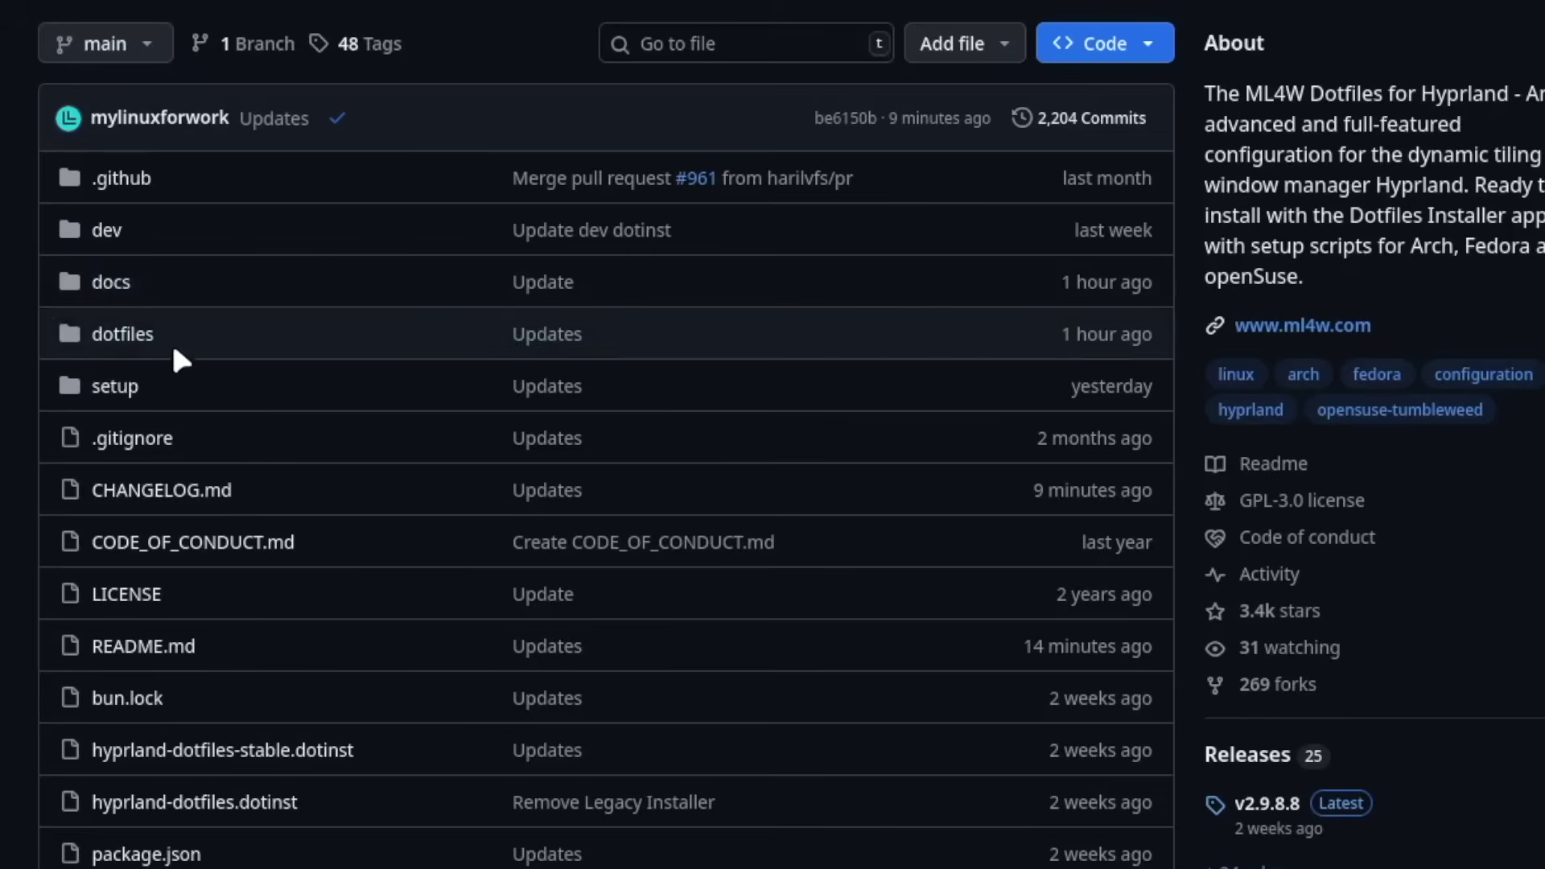
- Browse into dotfiles > .config and scroll through the bundled configuration folders
click(143, 333)
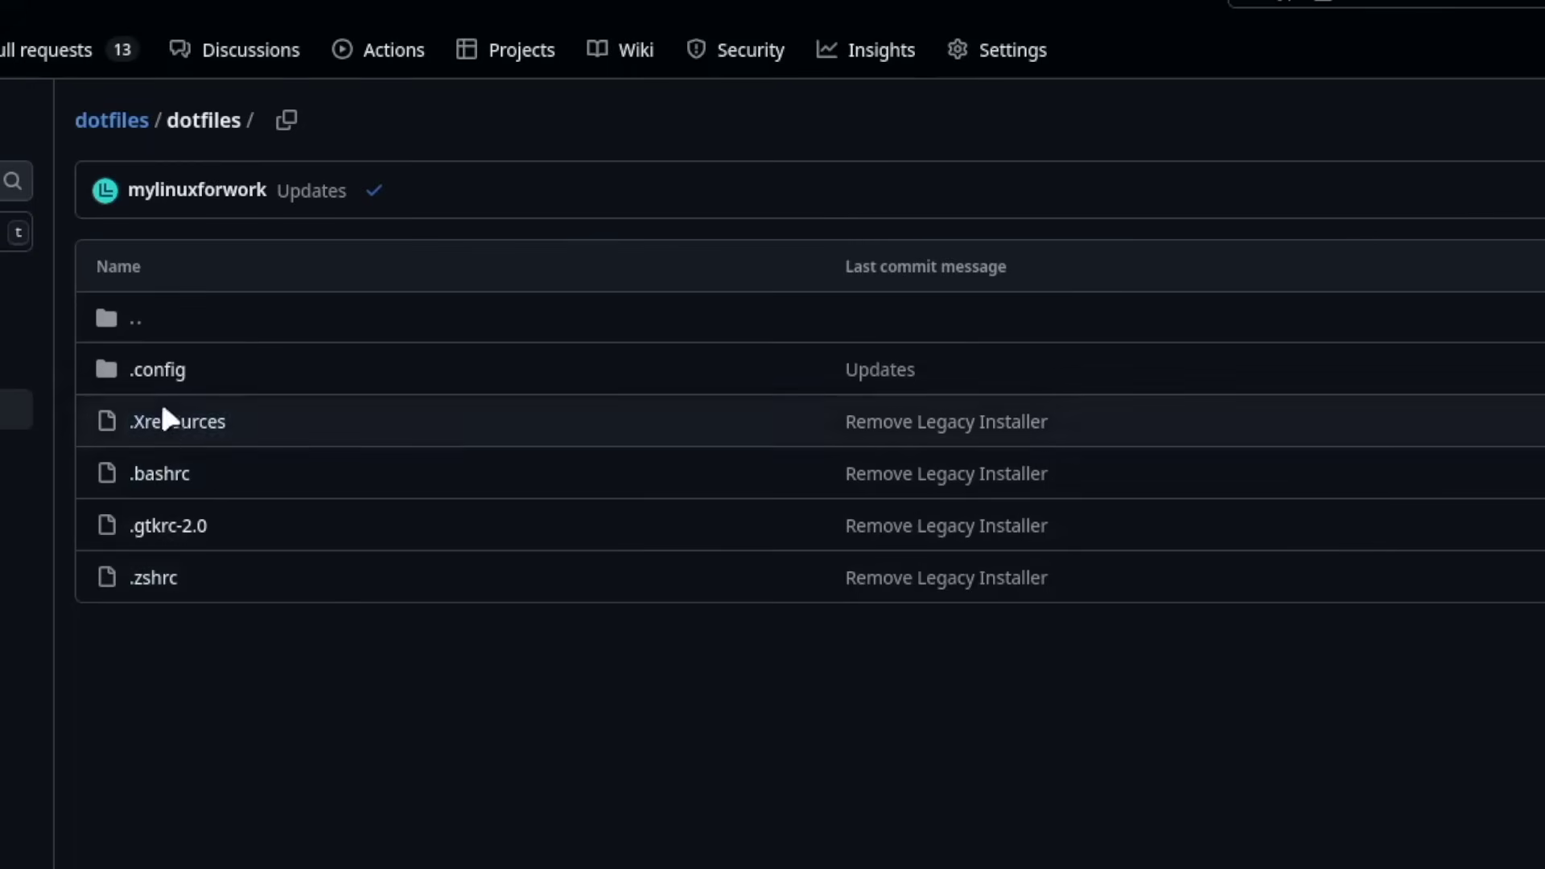
click(171, 374)
scroll(282, 363, down, 3)
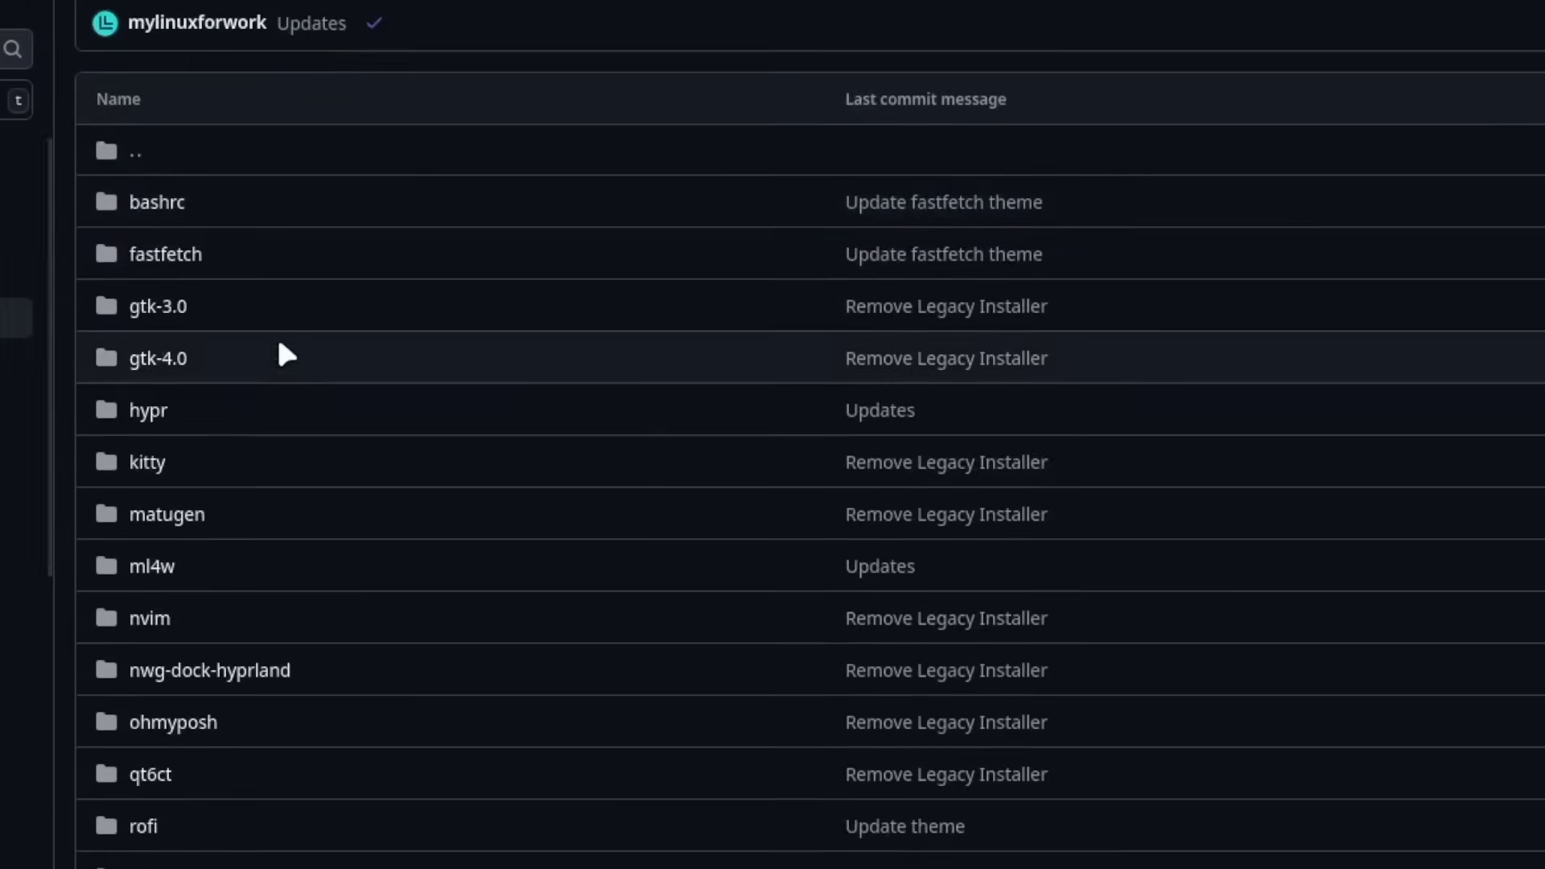
scroll(250, 290, down, 2)
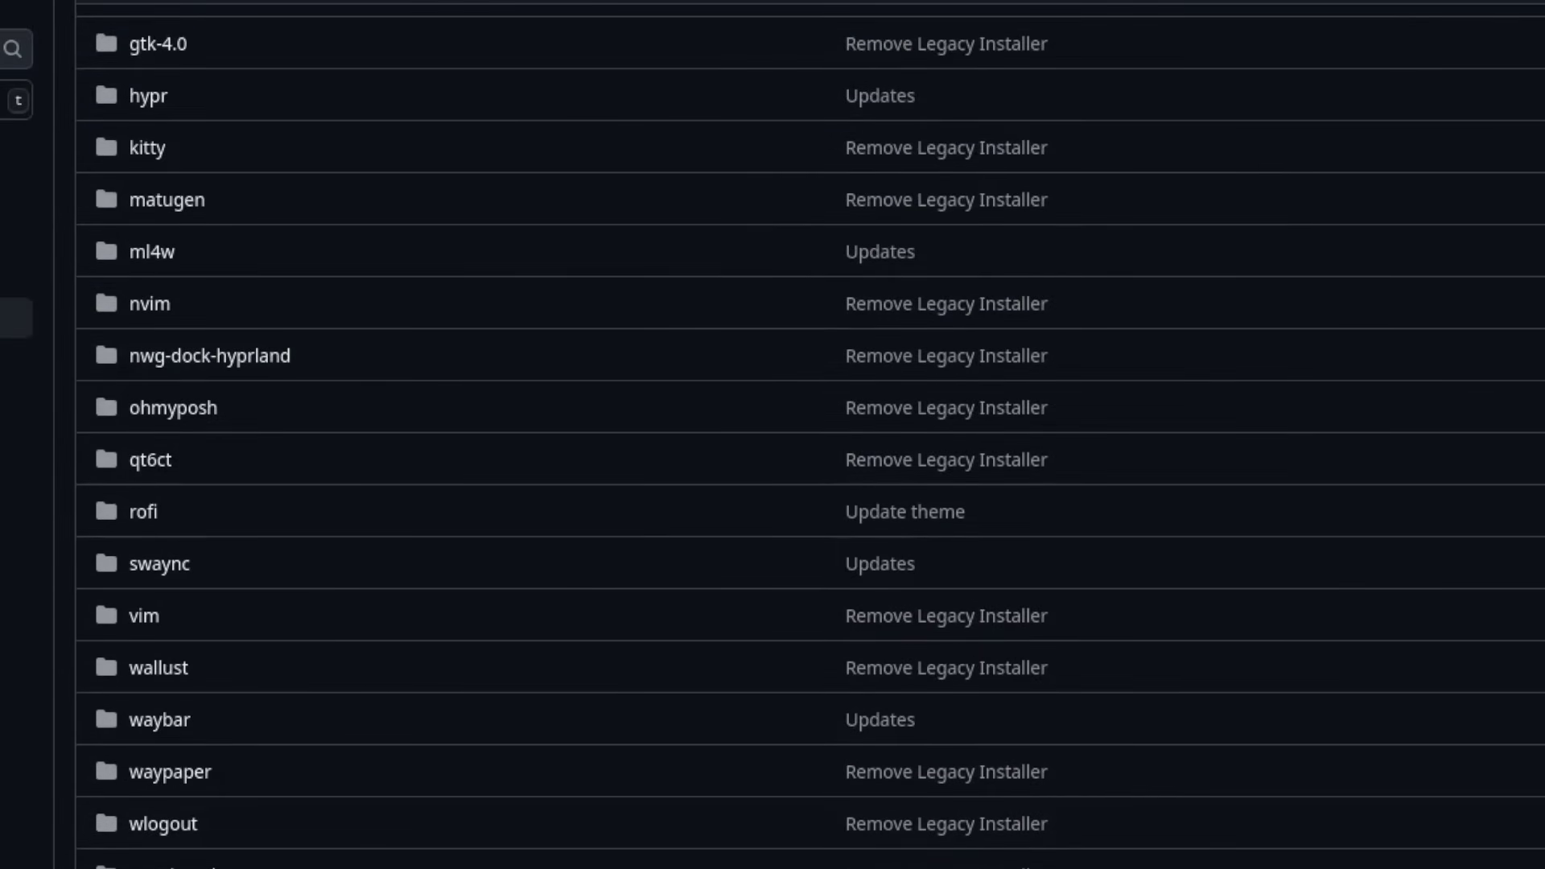
scroll(276, 519, up, 5)
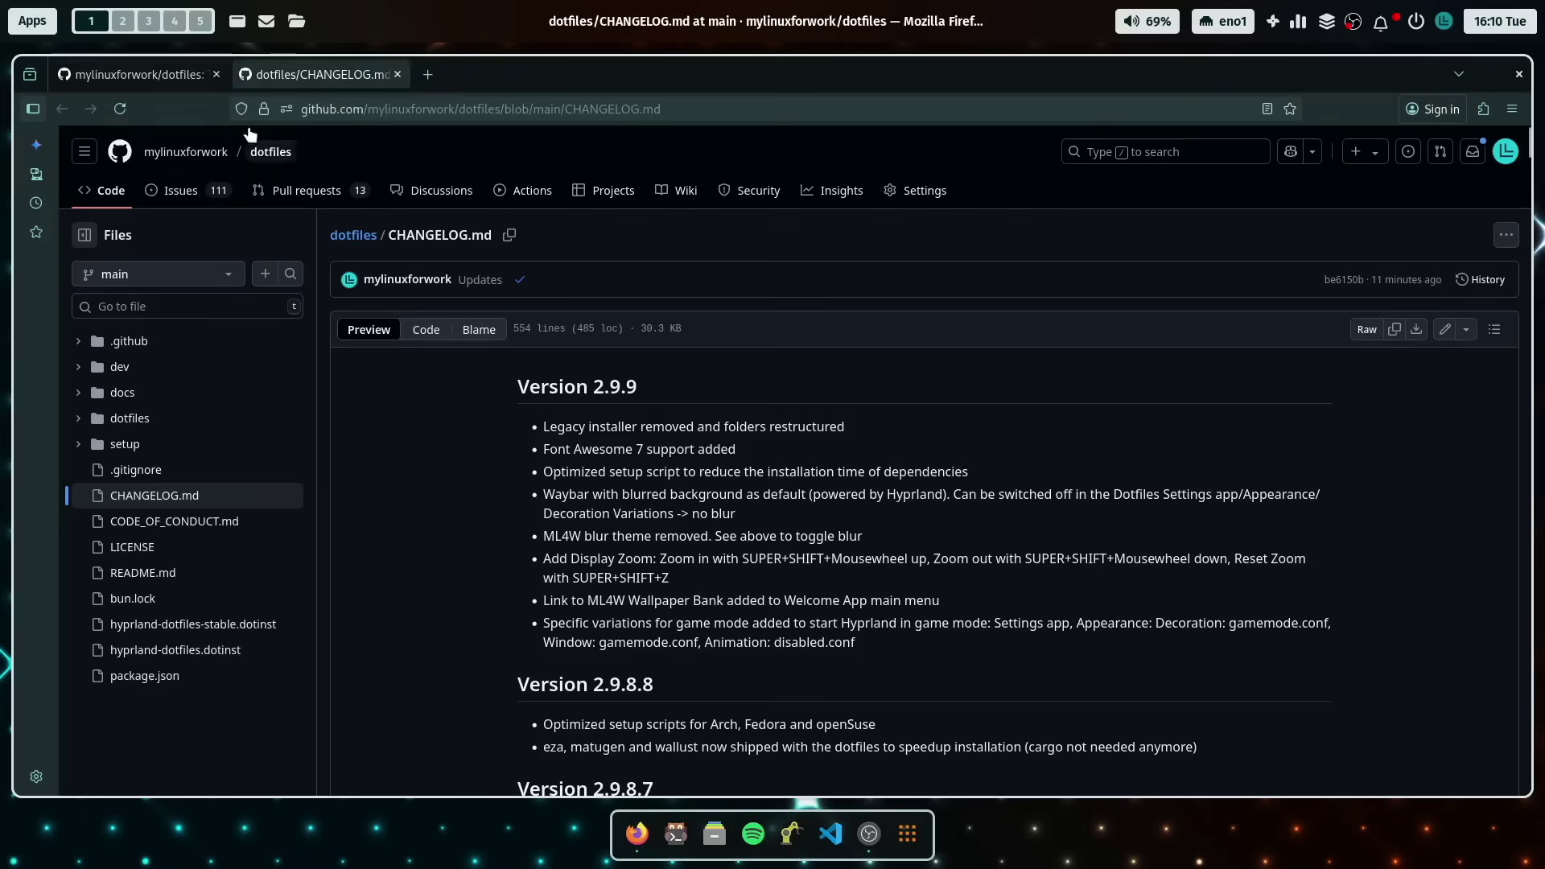
- Open the repository's setup folder and scroll through its files
click(137, 74)
scroll(387, 224, up, 3)
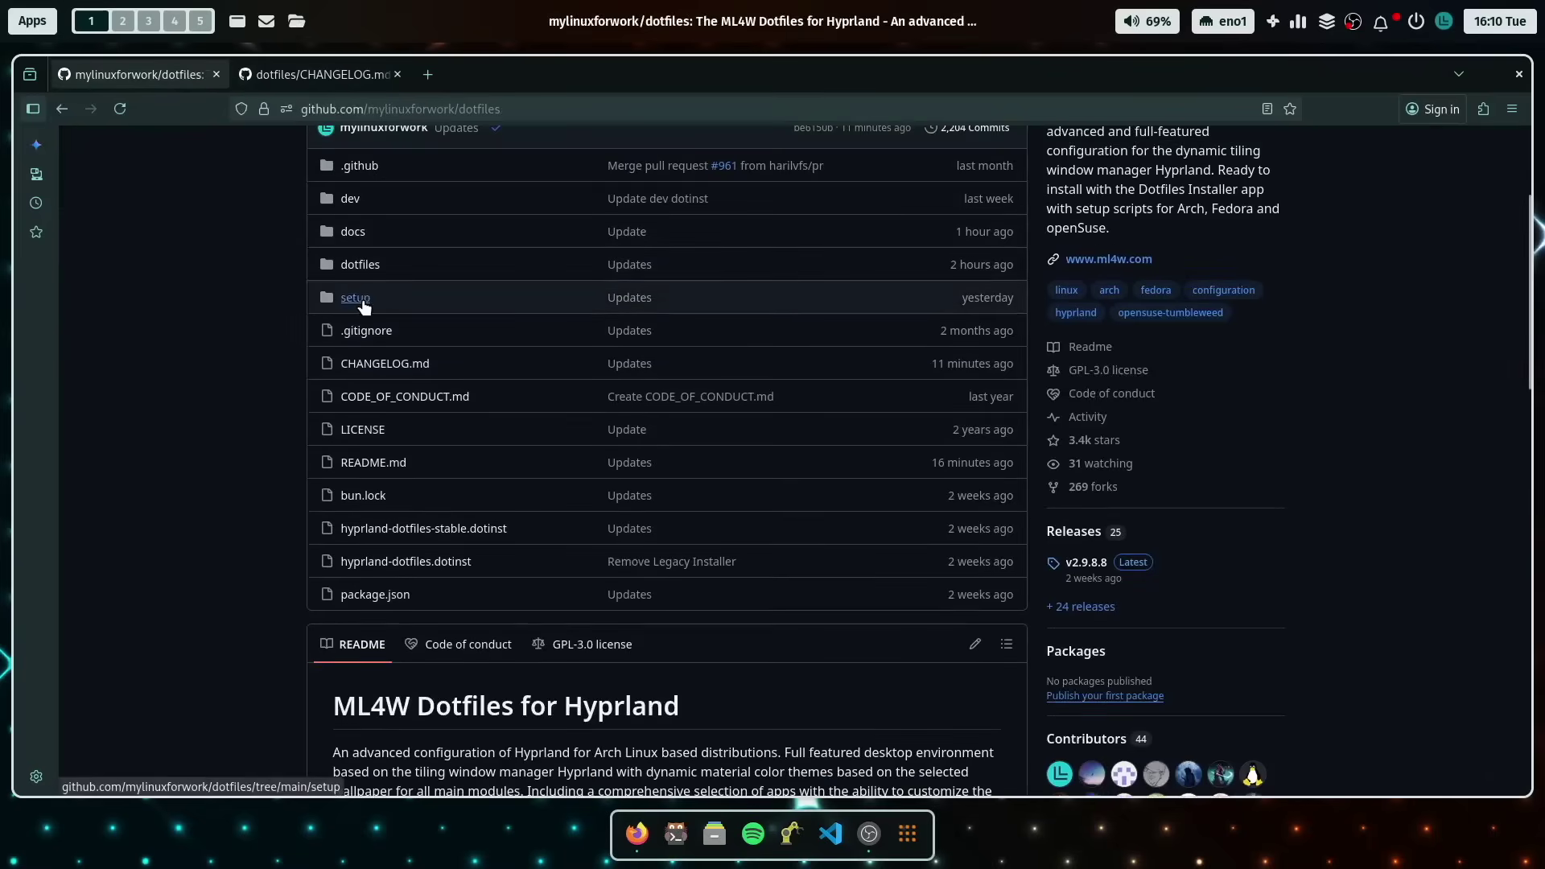
click(363, 299)
scroll(454, 399, down, 2)
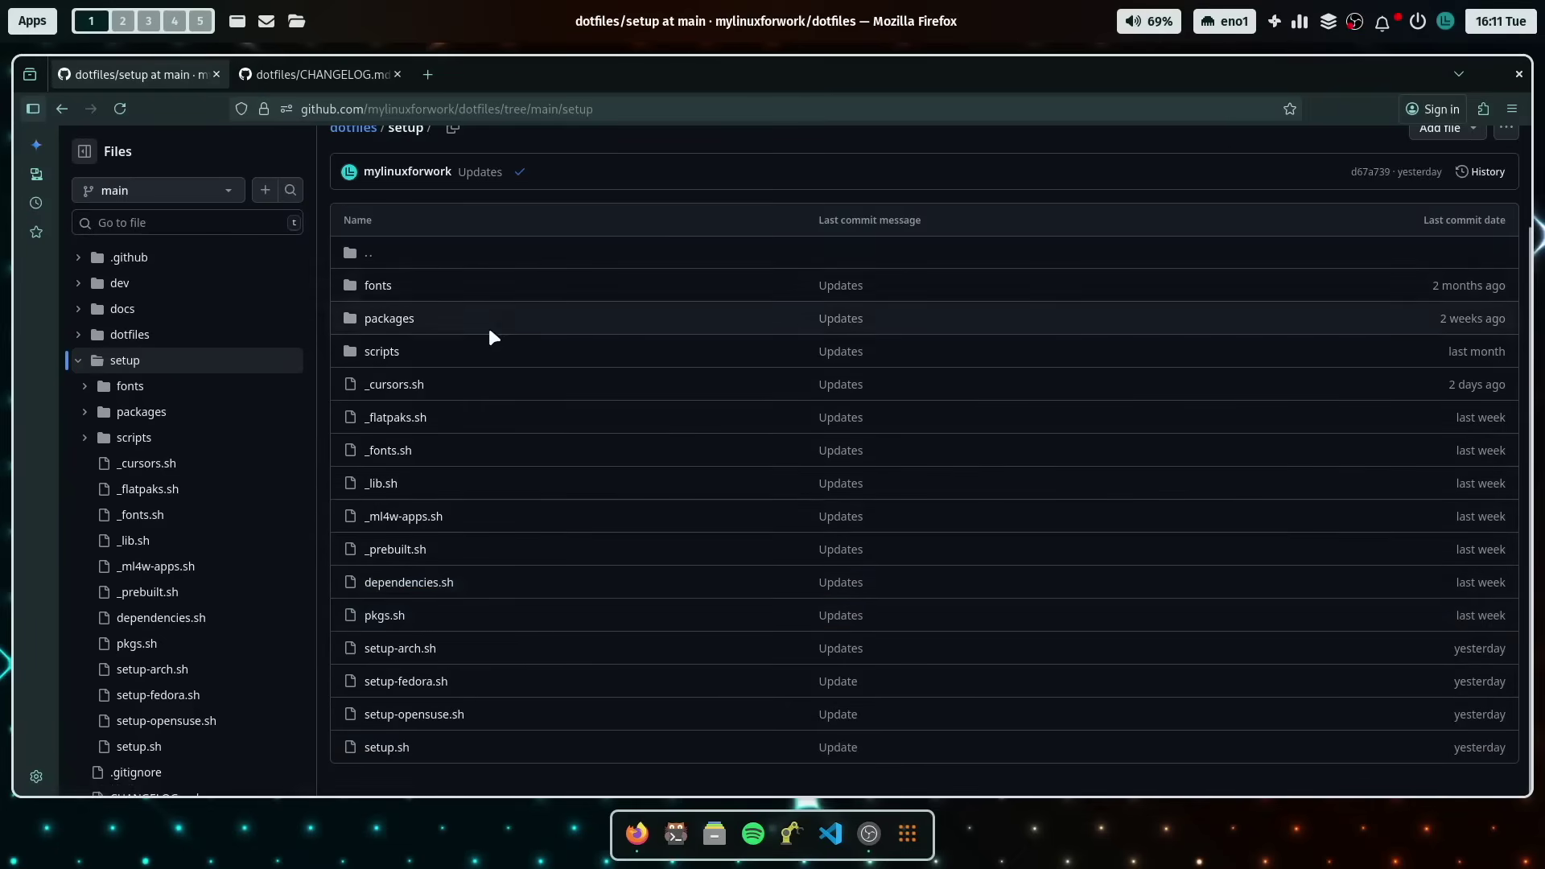
- Go up to the repository root and load the Code page with the README
click(369, 254)
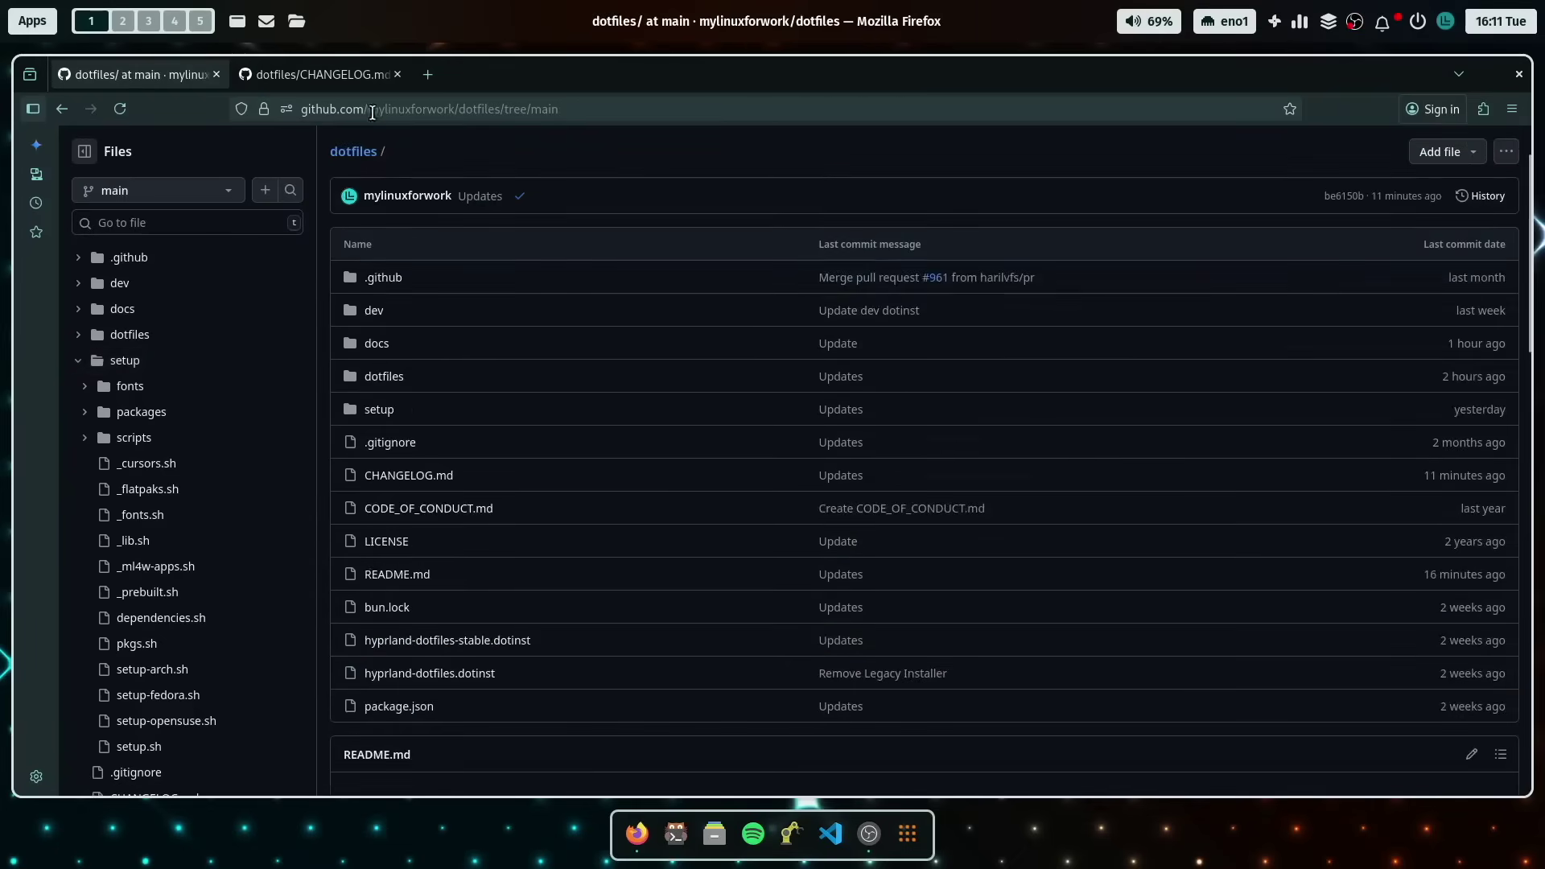
click(354, 74)
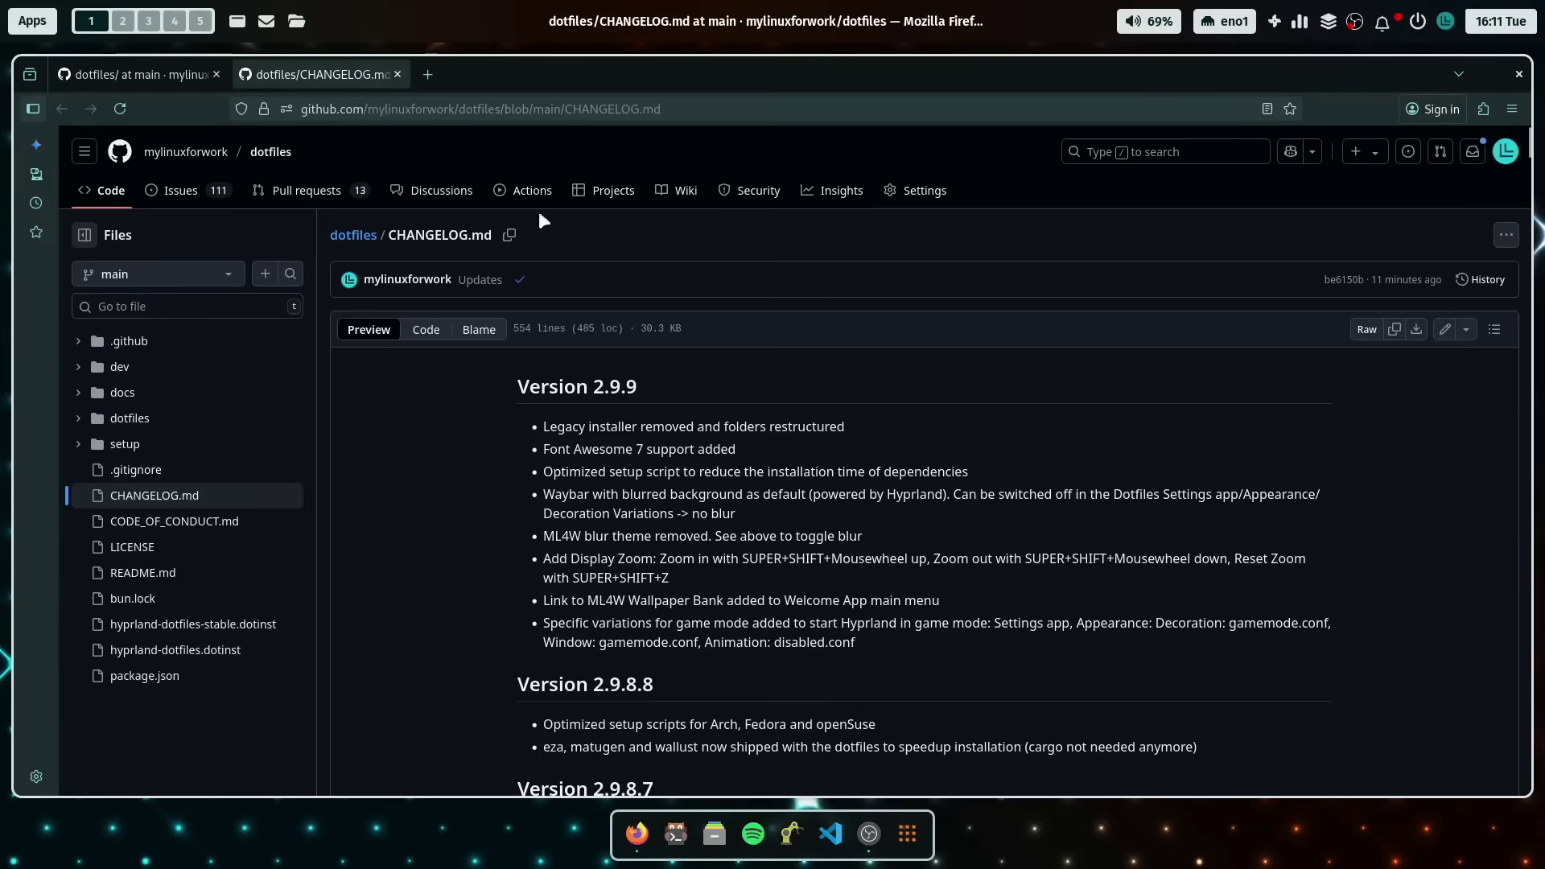
click(125, 203)
scroll(666, 531, down, 5)
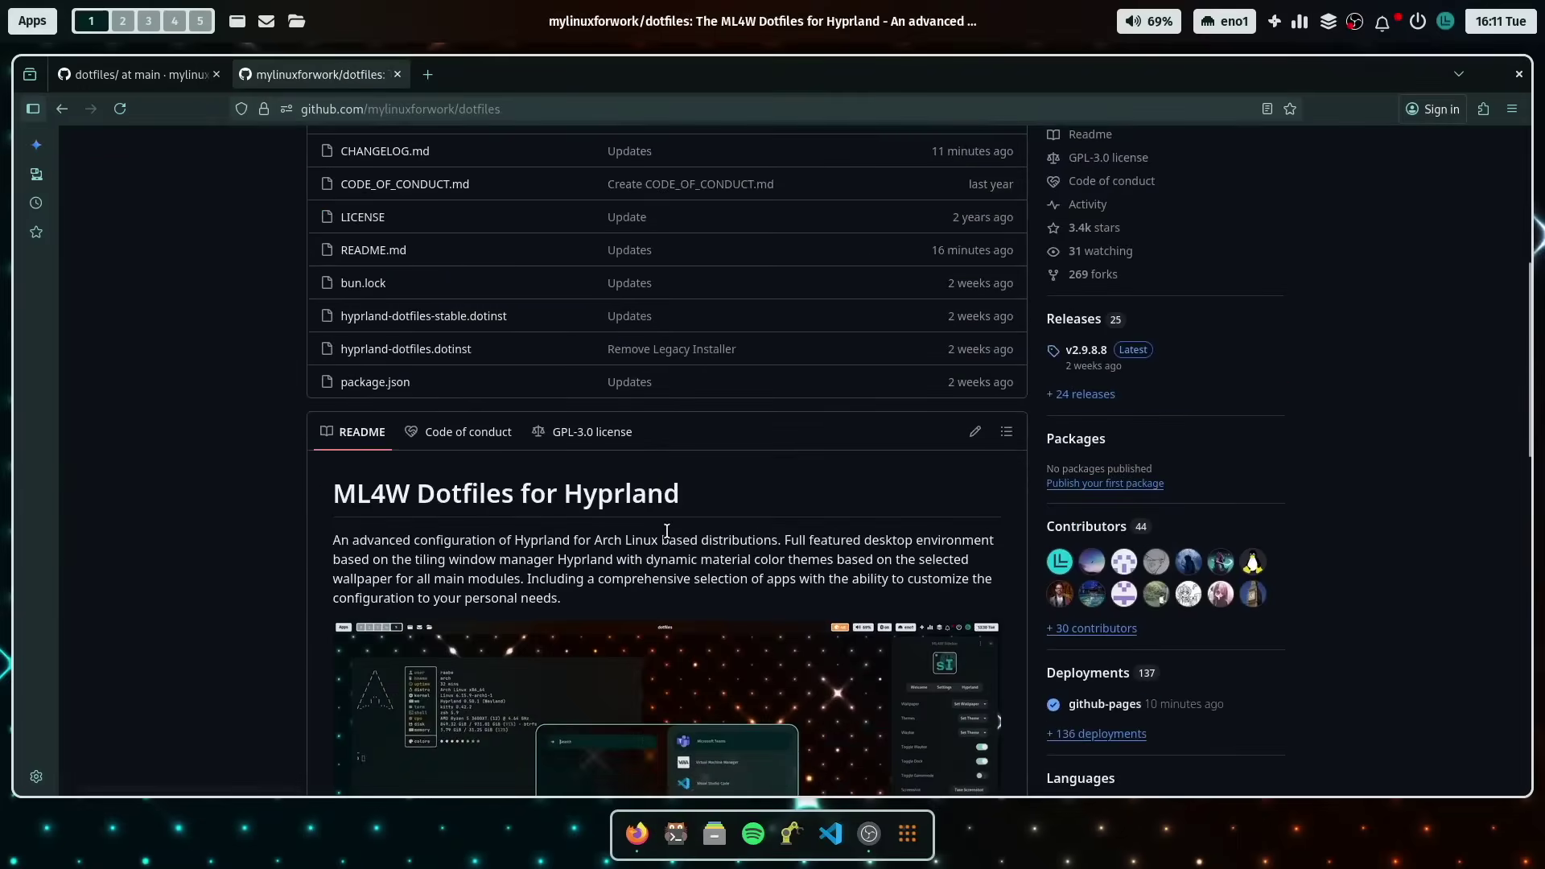
- Follow the docs link to Get Started > Dependencies and scroll the package list (wget, unzip, gum, hyprland, waybar)
scroll(666, 531, down, 5)
click(543, 661)
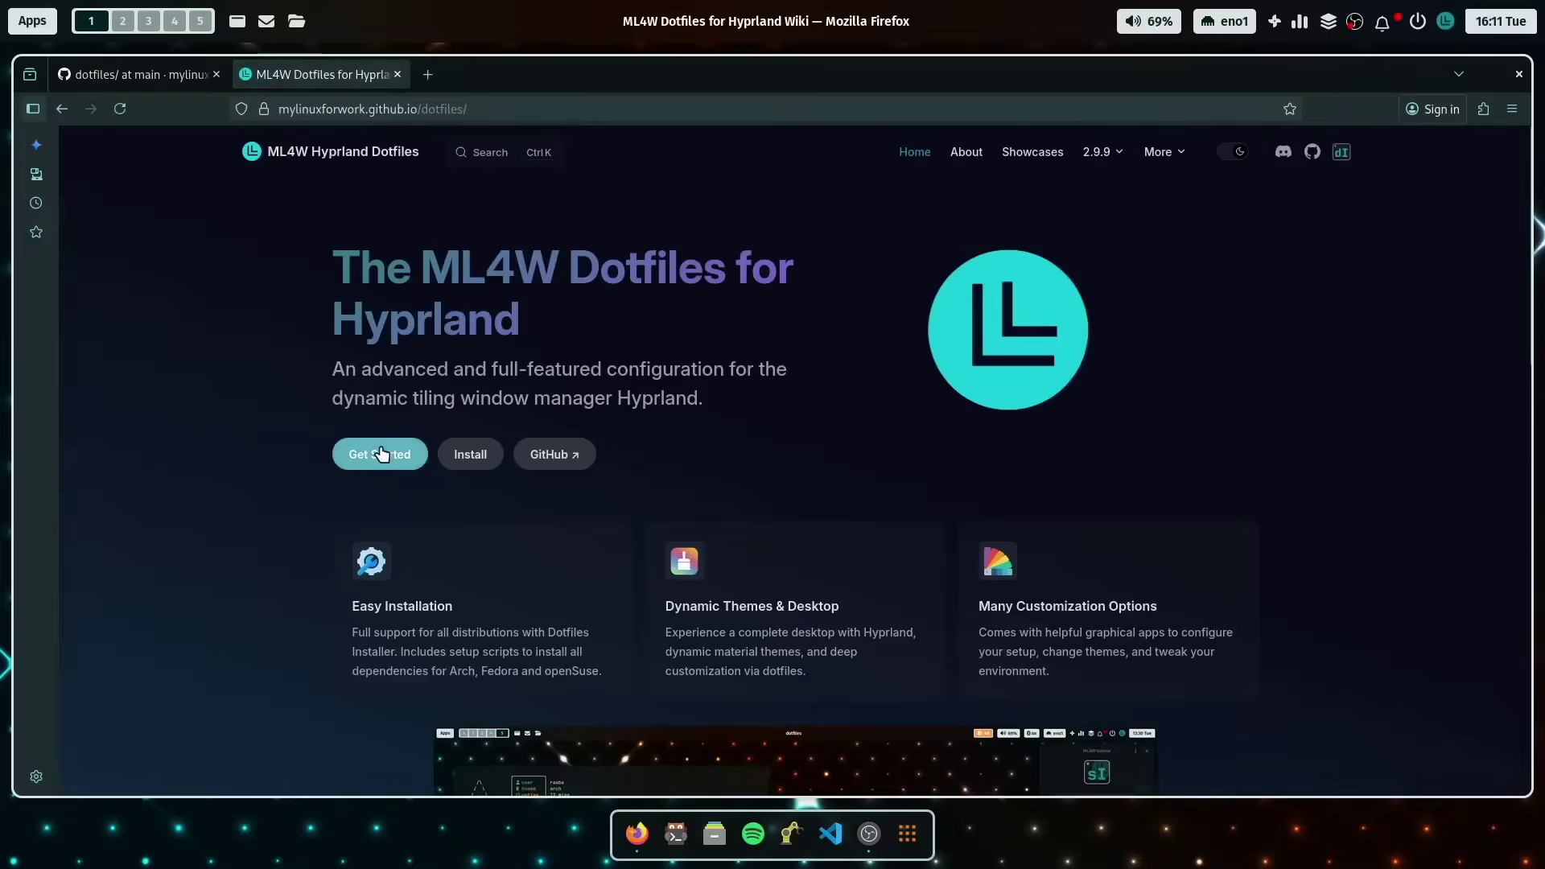
click(382, 455)
click(291, 302)
scroll(757, 389, down, 3)
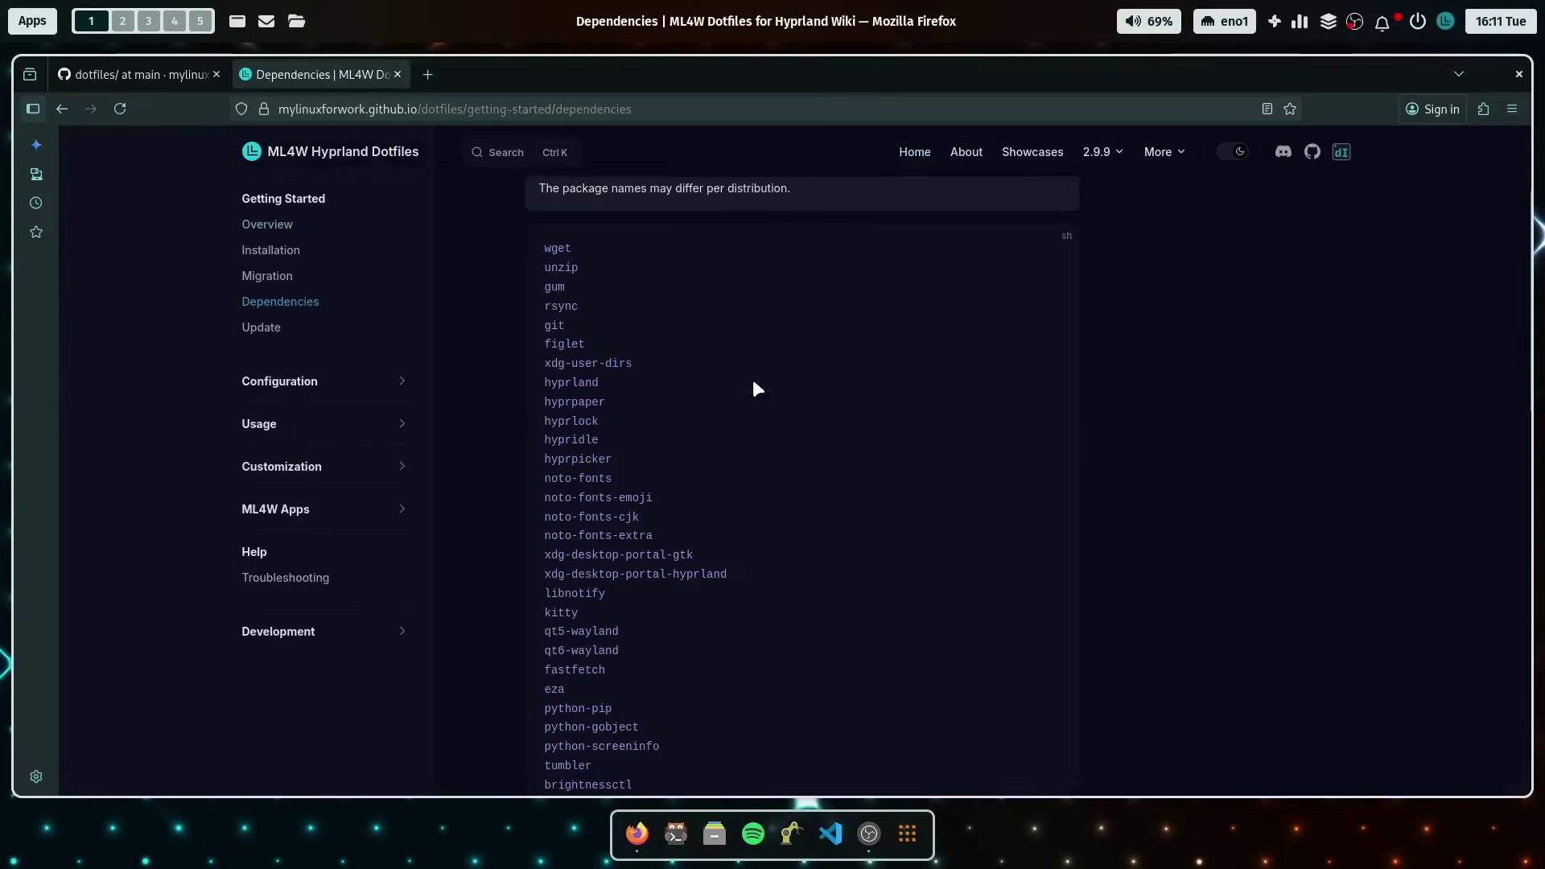
scroll(615, 217, down, 6)
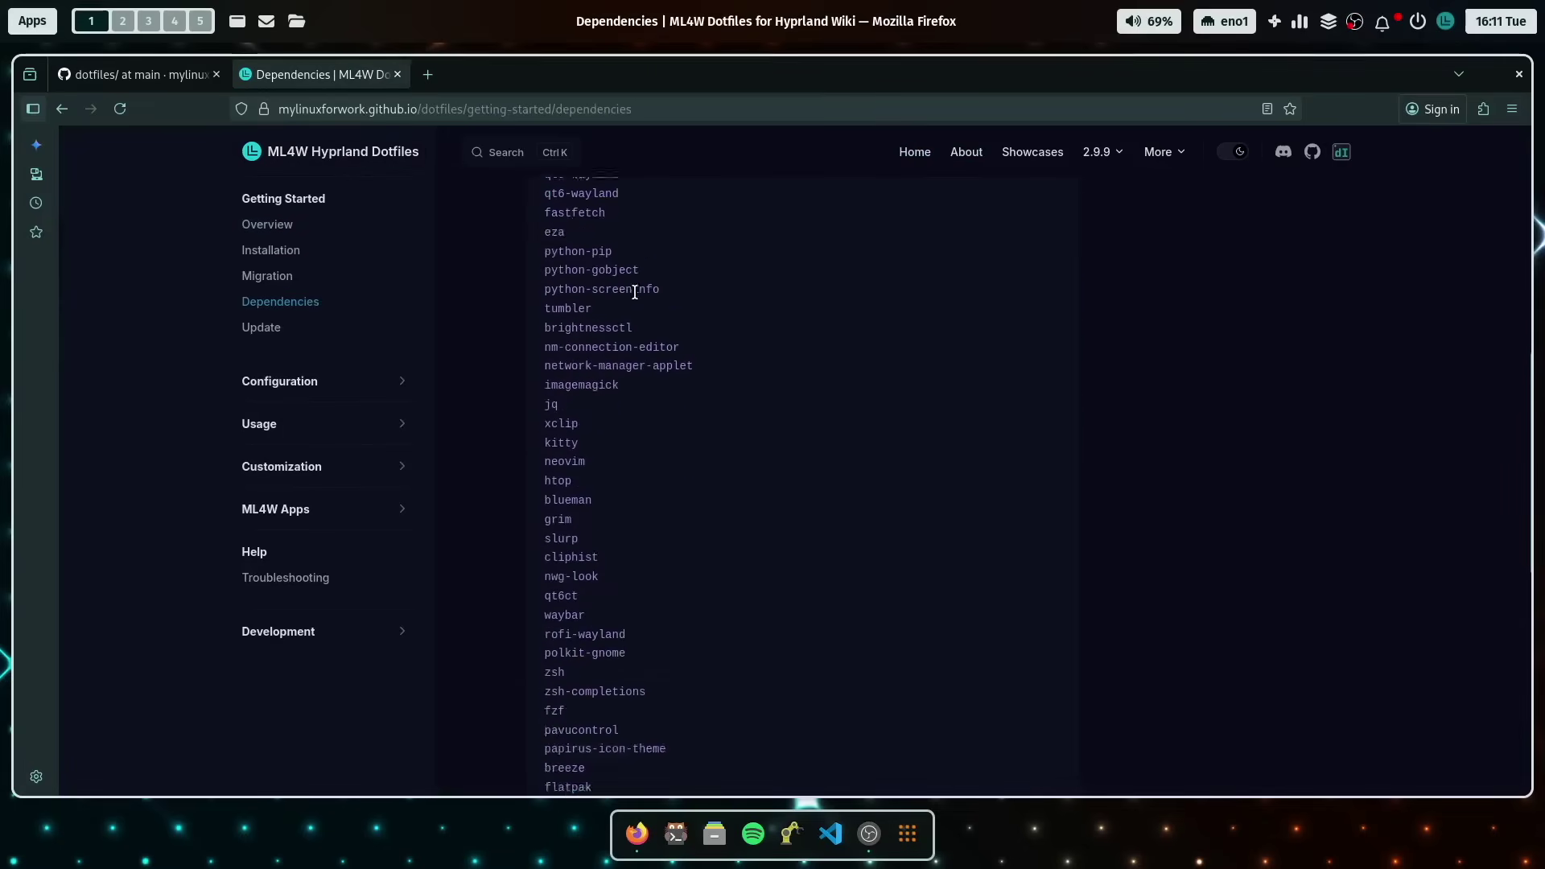
scroll(715, 410, down, 6)
scroll(715, 413, up, 9)
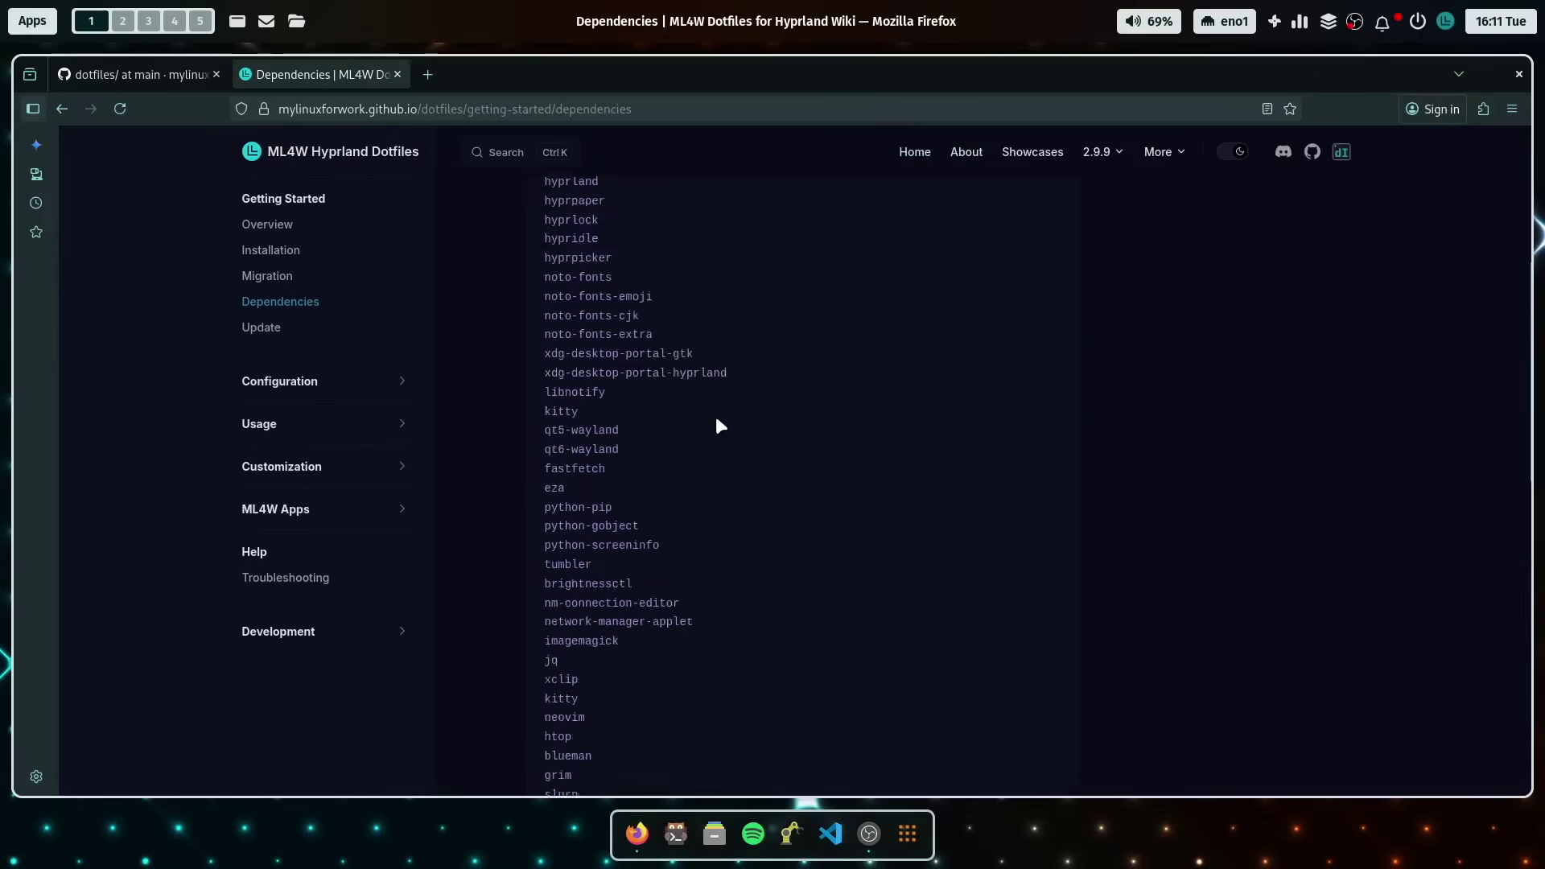
scroll(715, 412, up, 5)
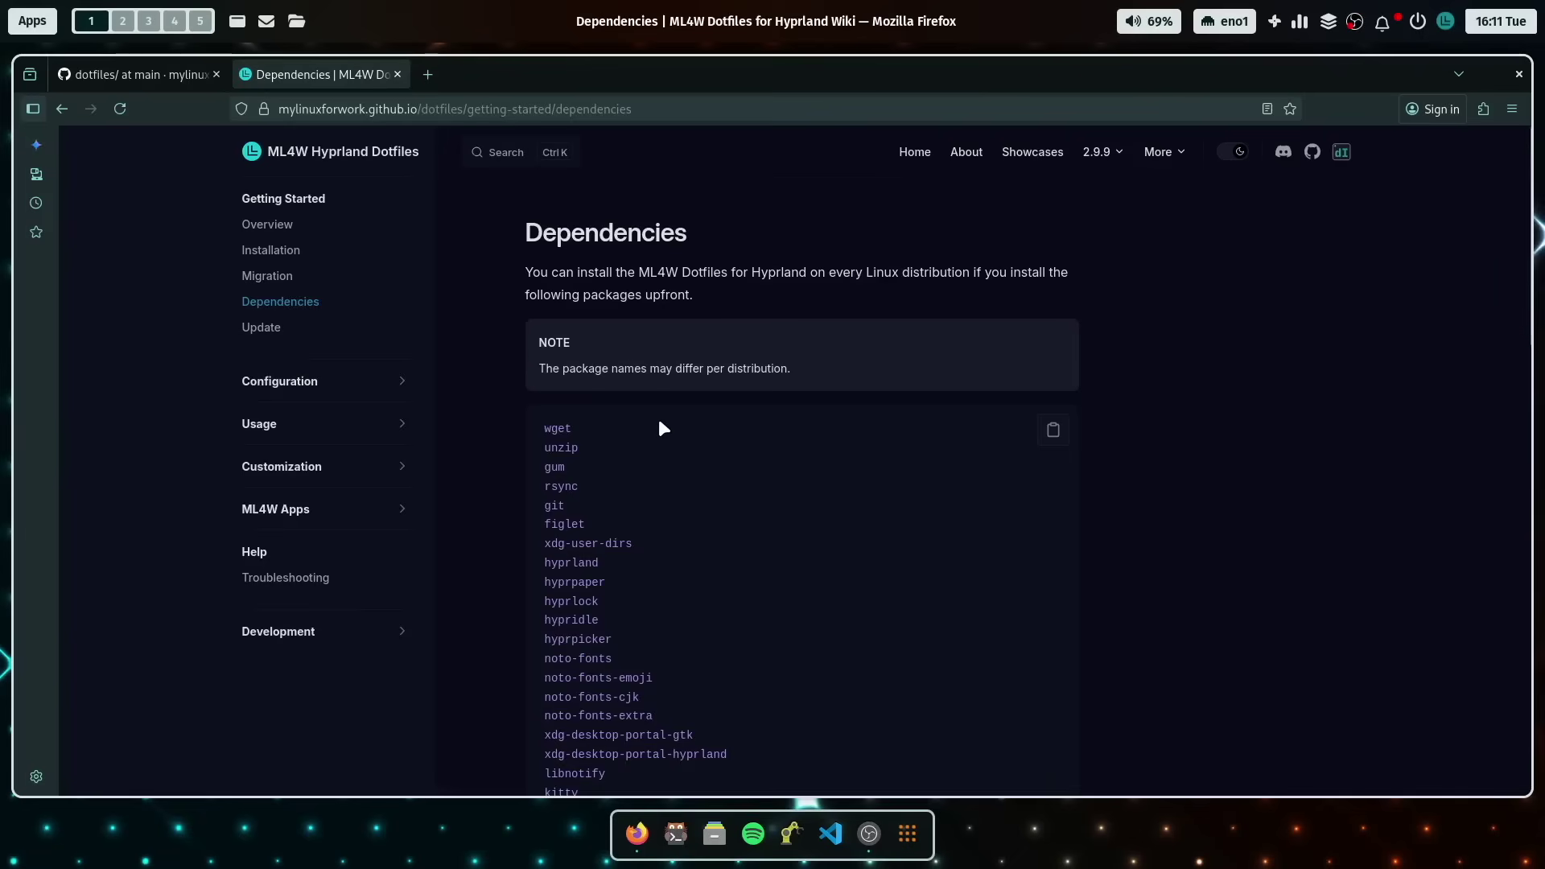
scroll(660, 415, down, 5)
scroll(659, 422, down, 5)
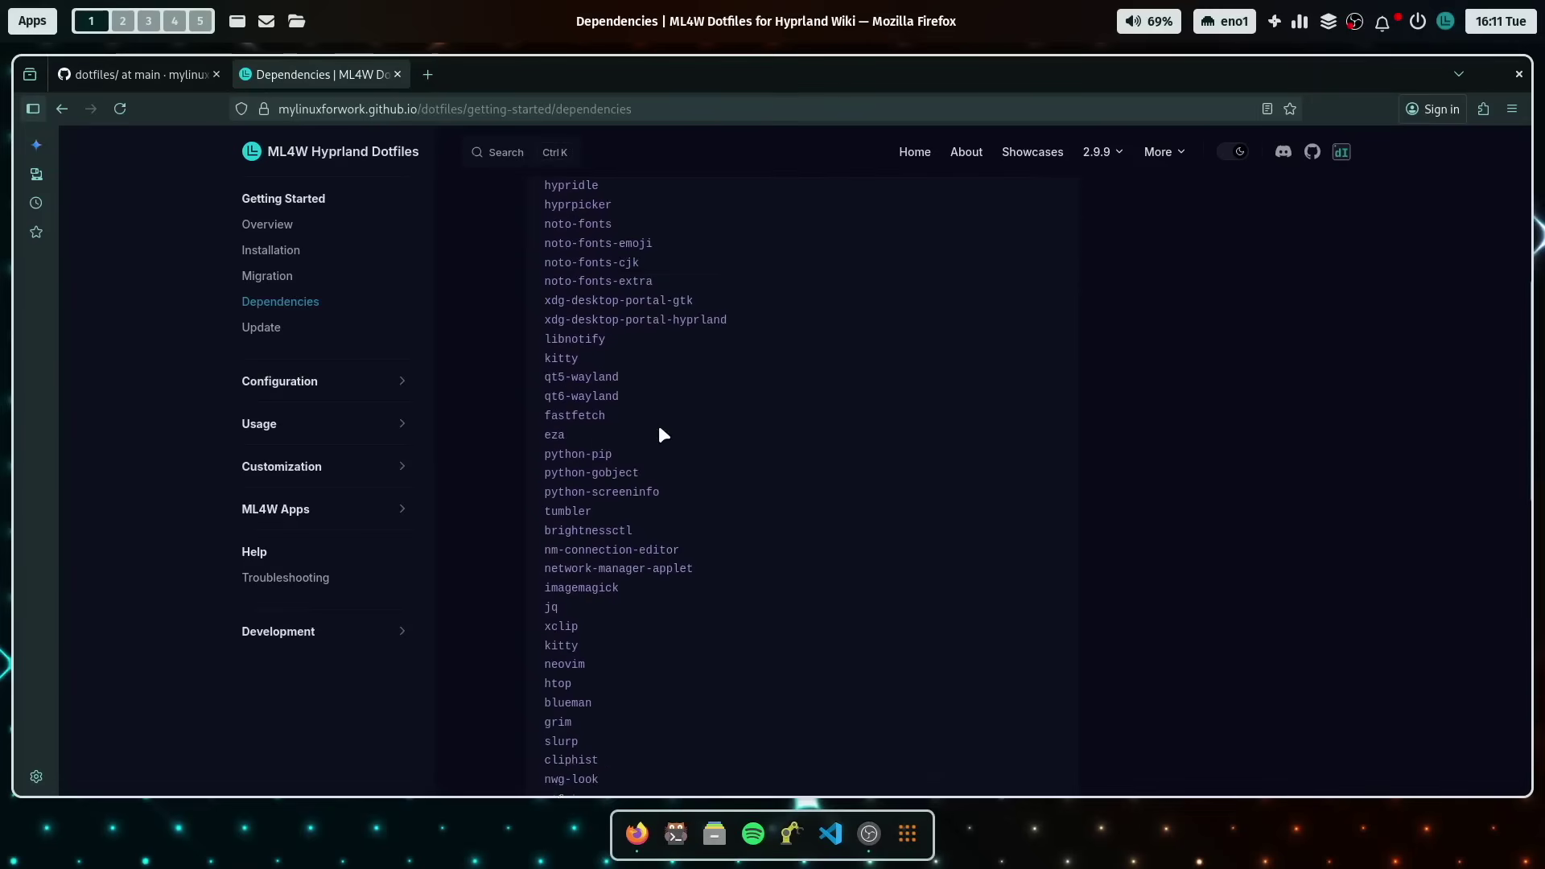
- Switch to the empty workspace 2 with SUPER+2
scroll(668, 451, down, 3)
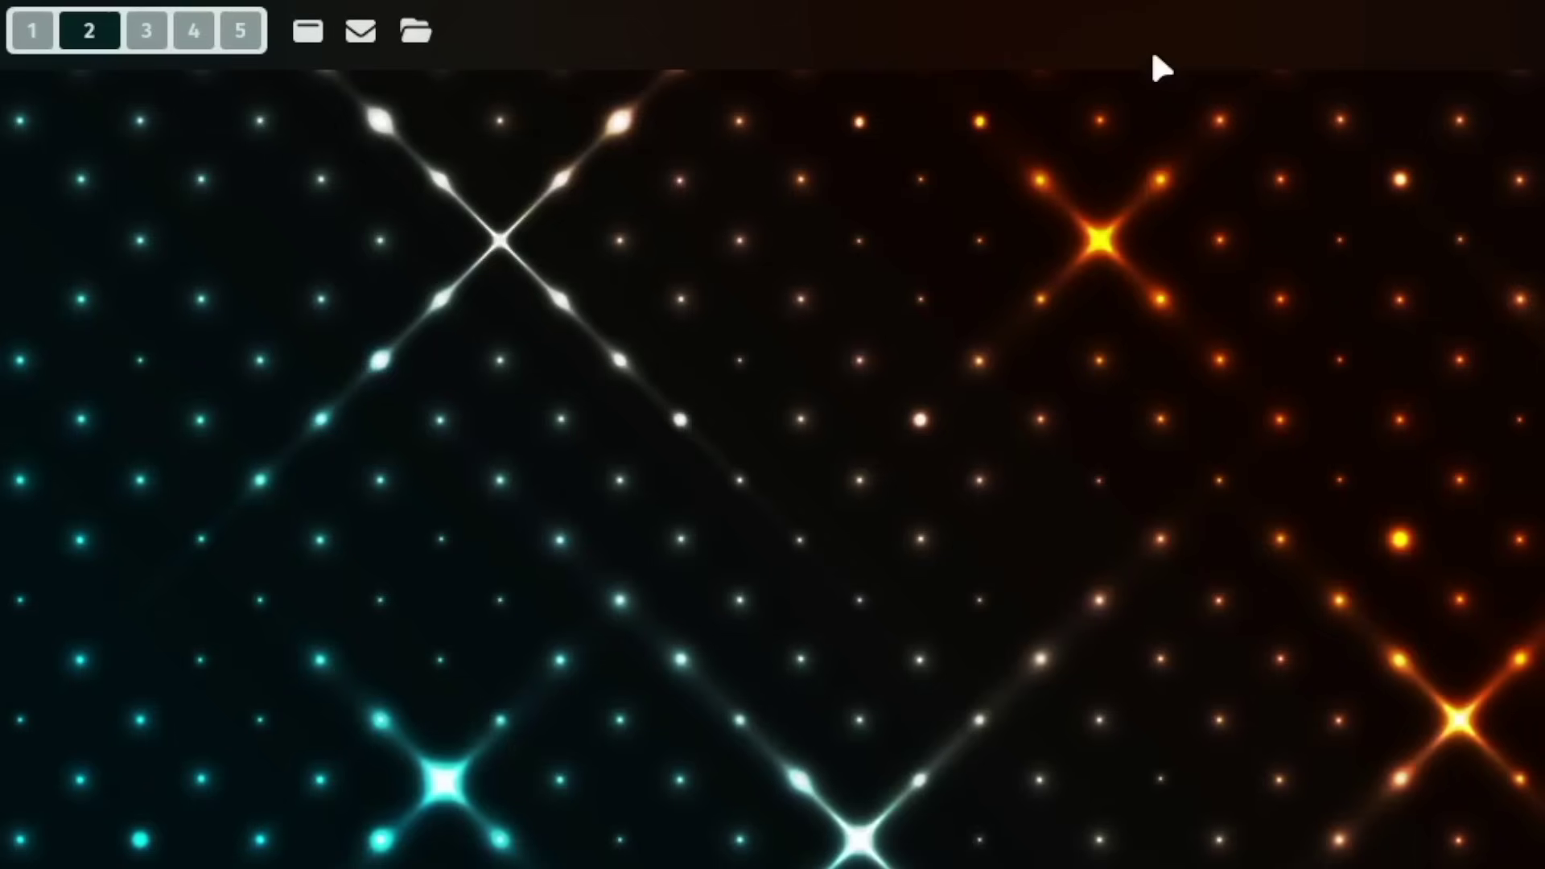
- Open ML4W Dotfiles Settings from the Sidebar and apply the no-blur.conf decoration
click(1445, 22)
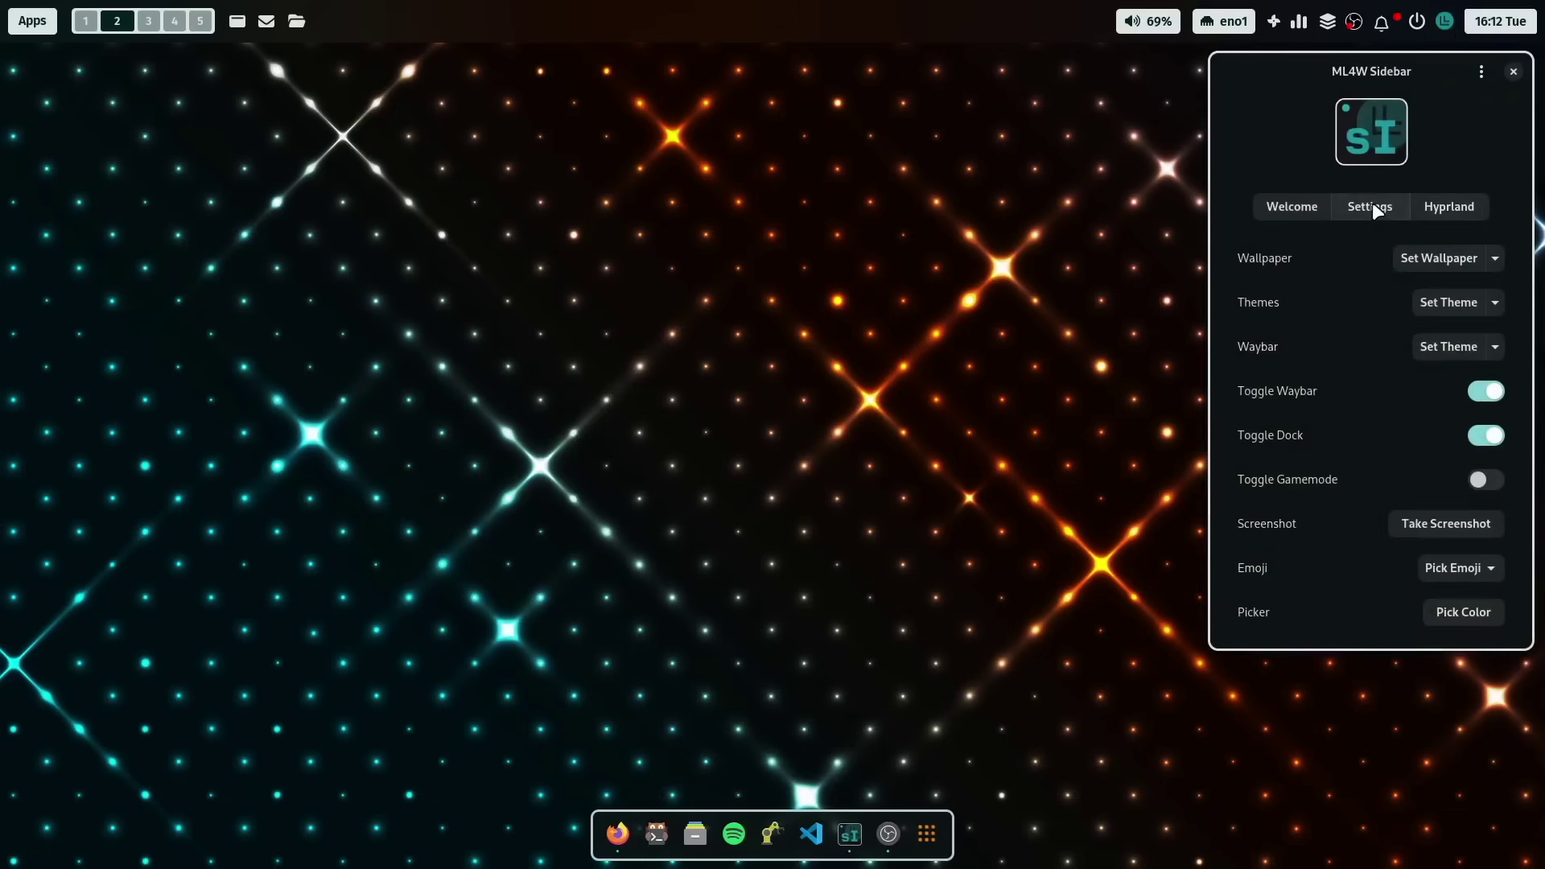
click(1374, 203)
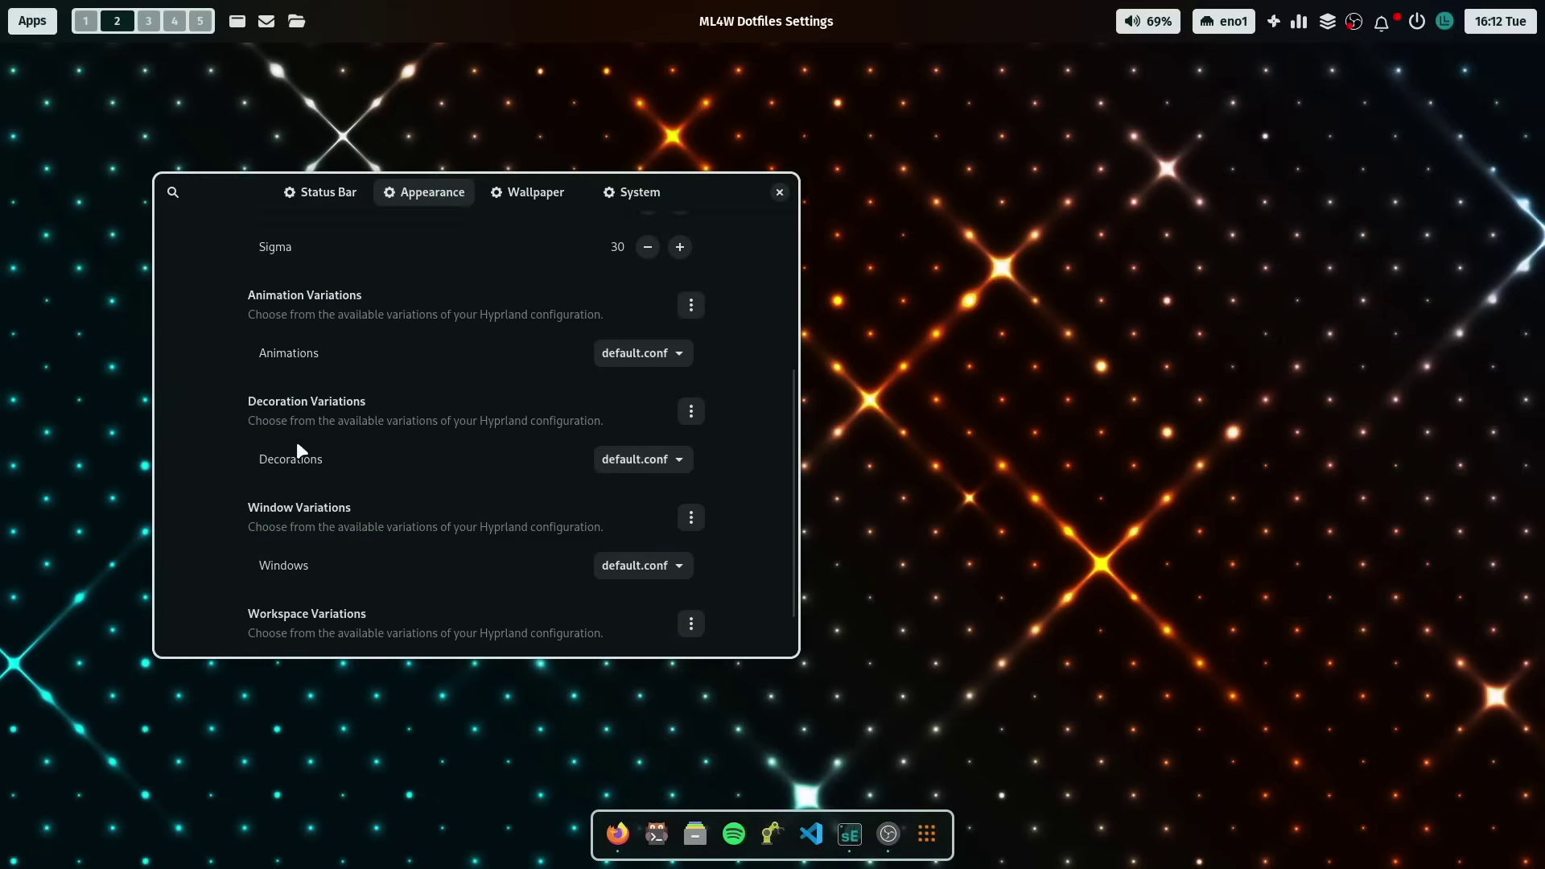
click(645, 461)
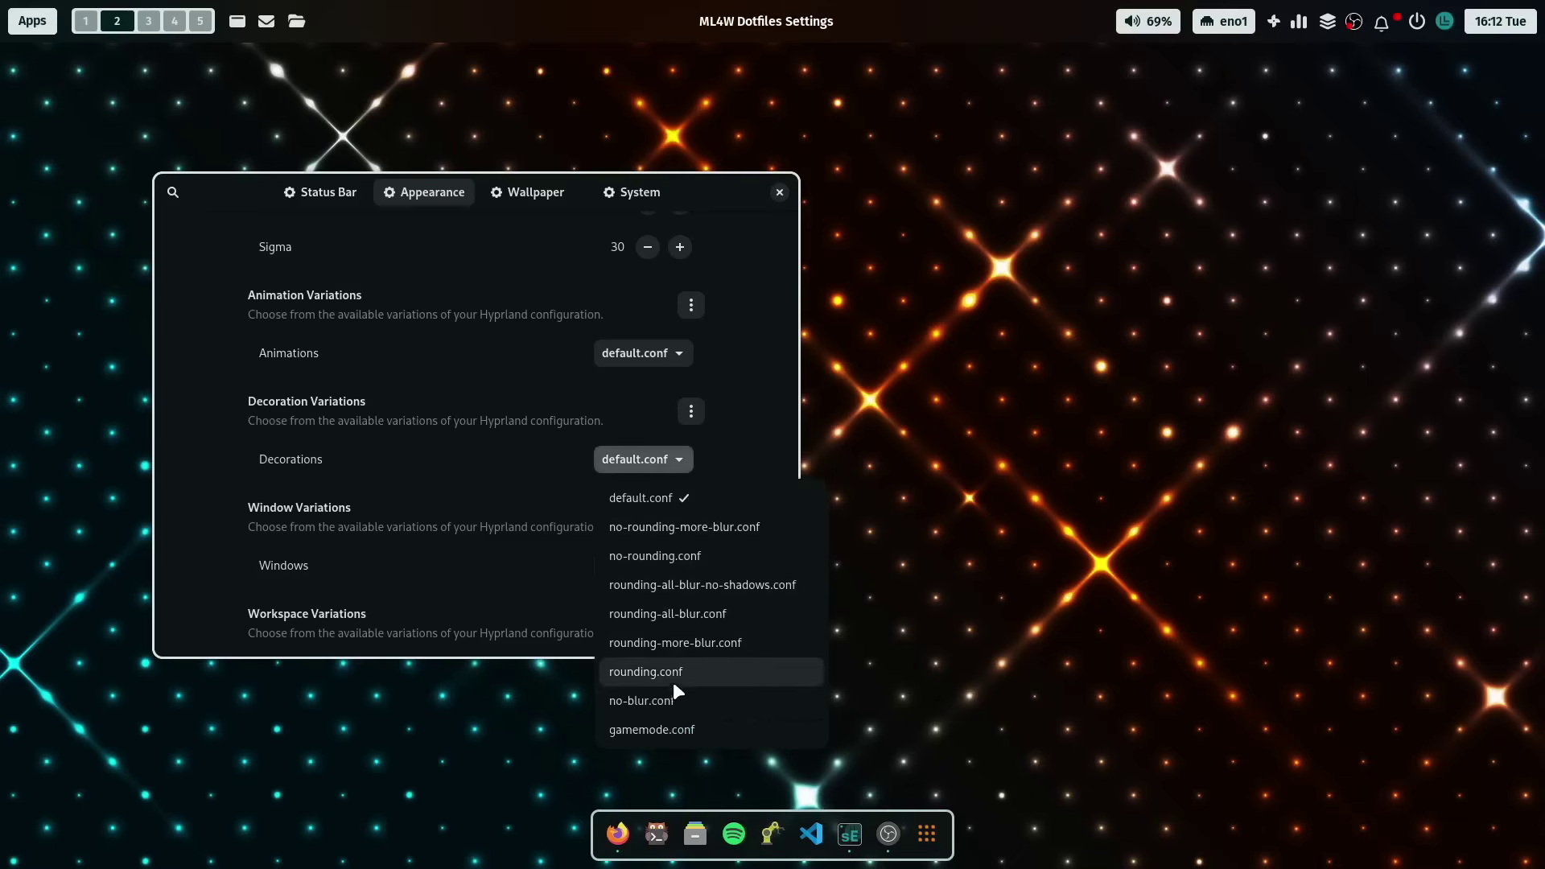
click(673, 702)
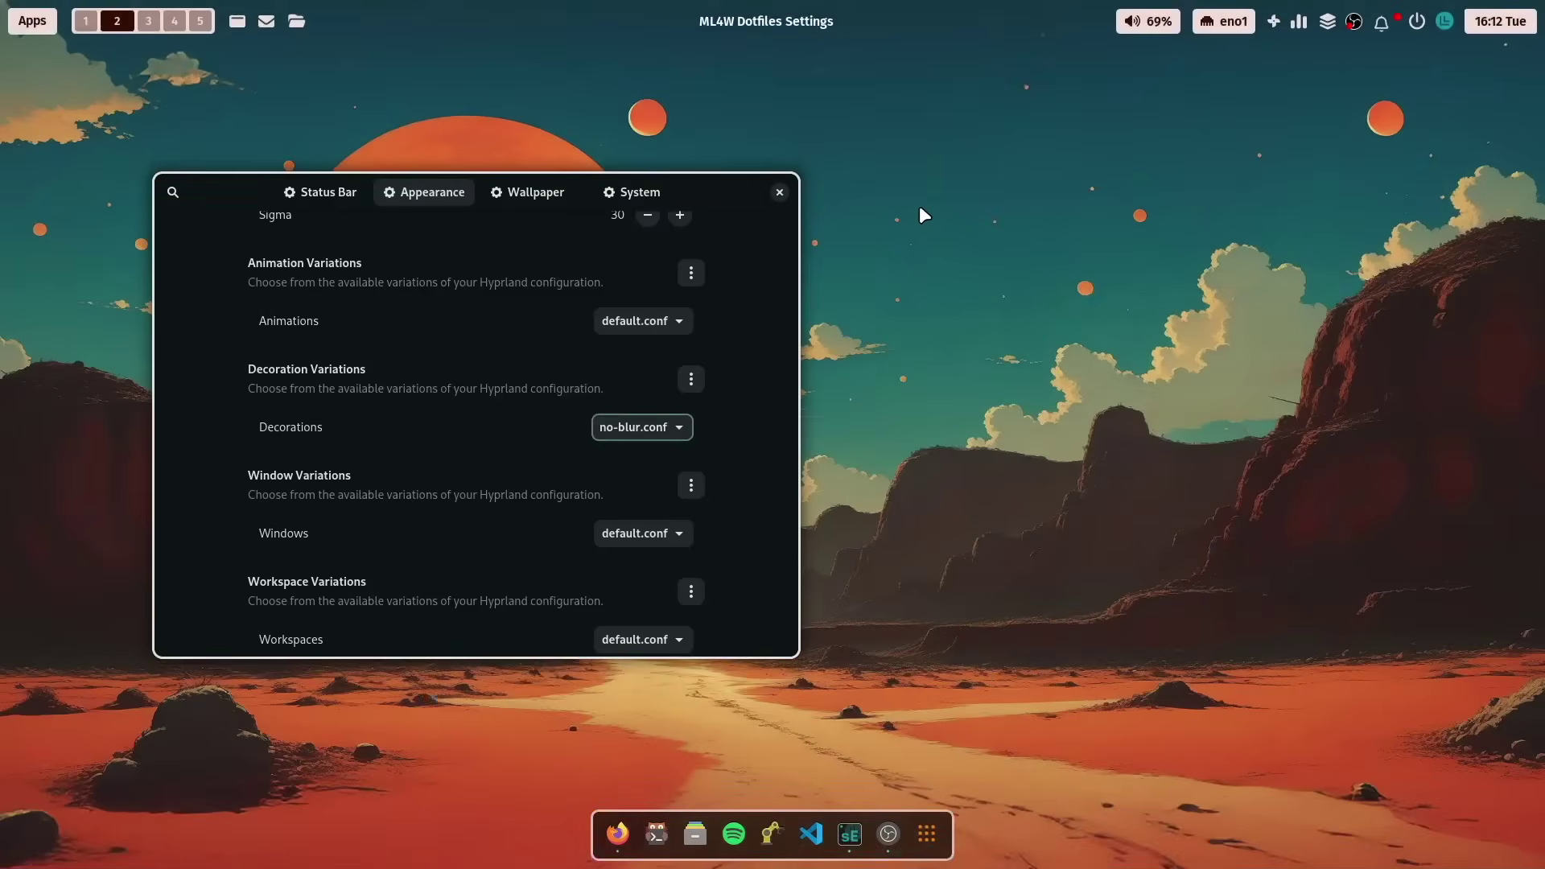
- Restore Decorations to default.conf and return to workspace 1 with the changelog
click(647, 425)
click(659, 466)
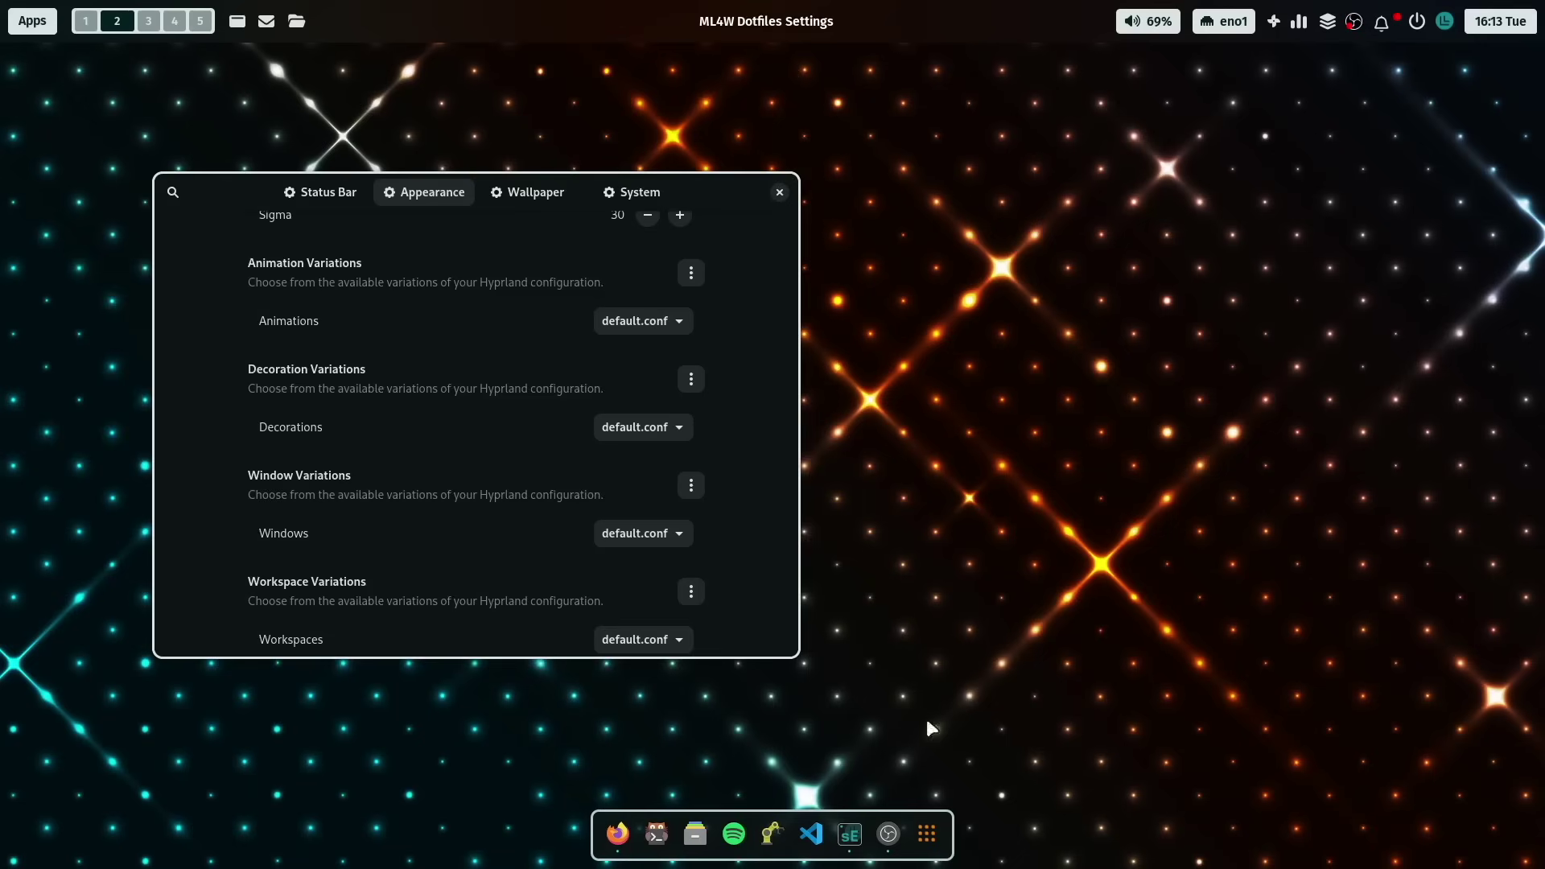
key(super+1)
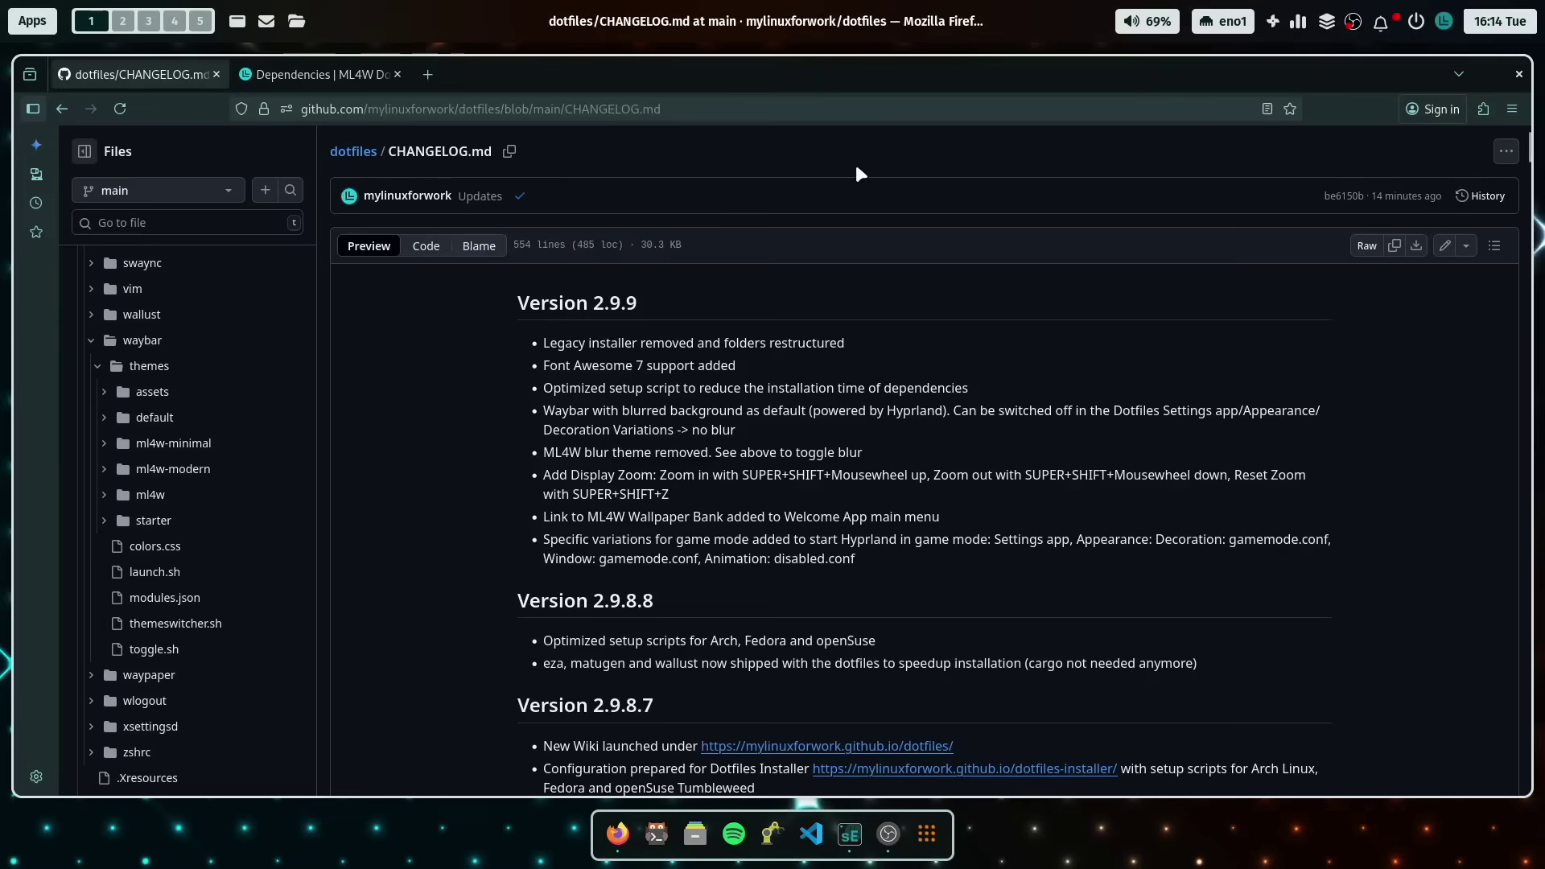
- On empty workspace 2, swap Waybar to a slimmer, minimal theme
key(super+2)
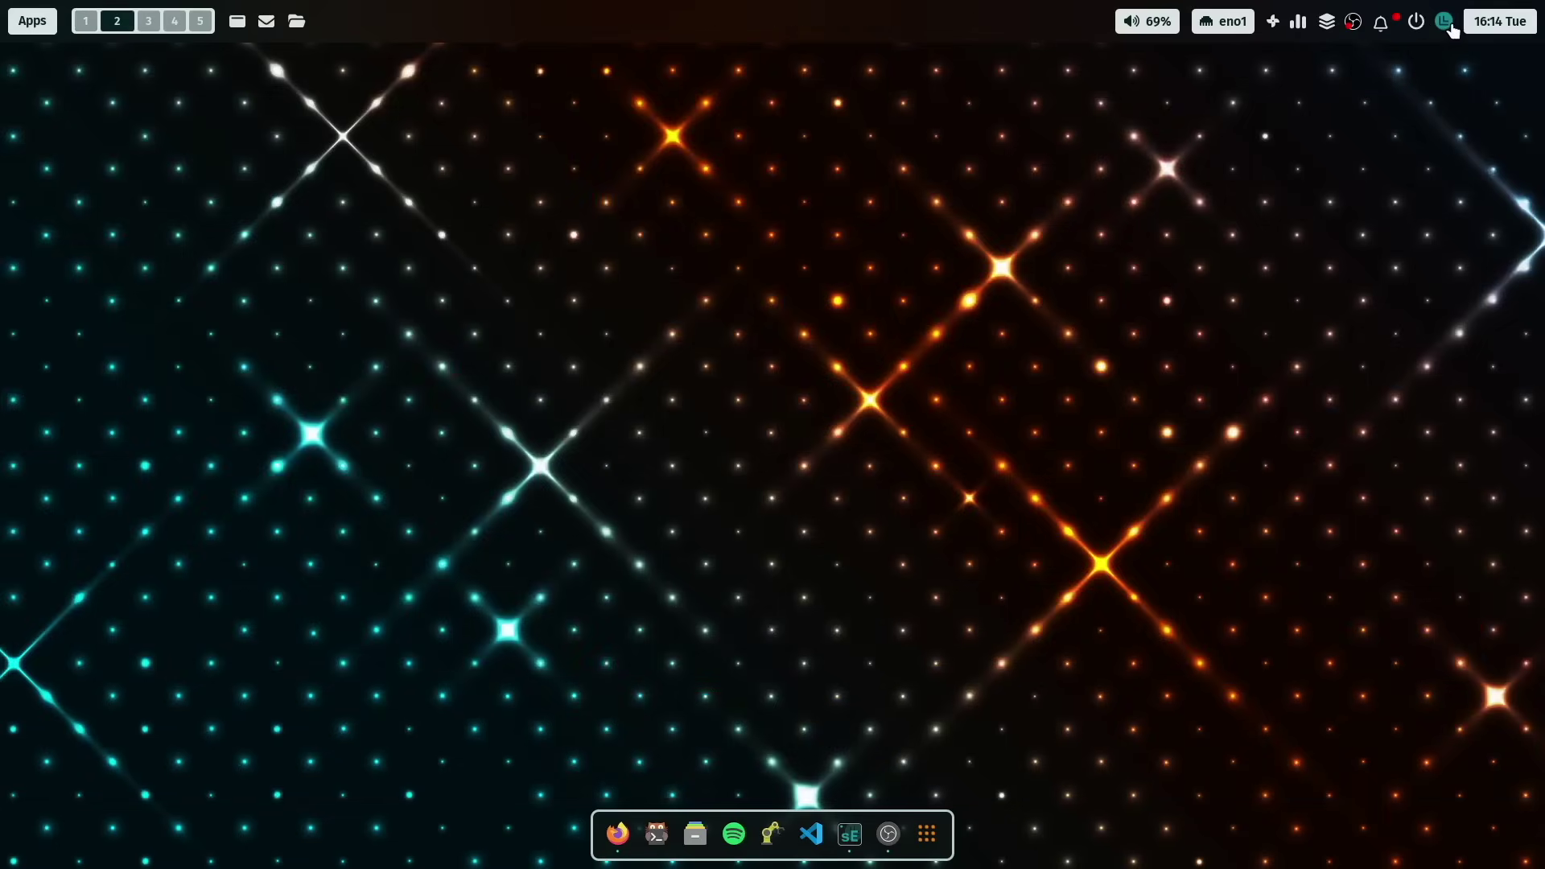
click(1446, 24)
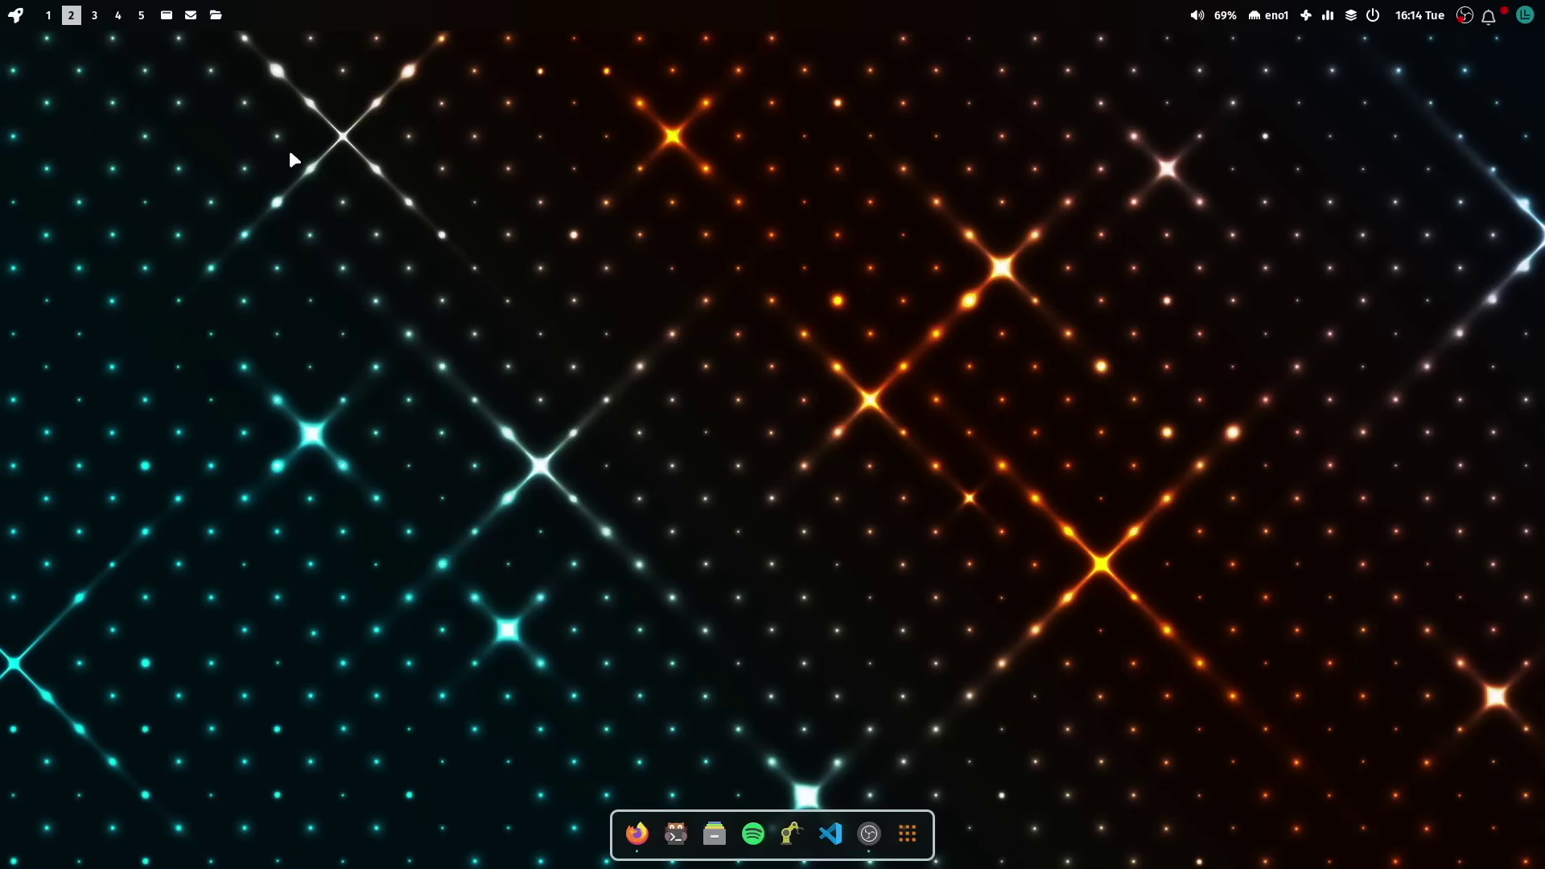
- Restore the original Waybar theme and scroll CHANGELOG.md back to the Version 2.9.9 entry
click(103, 20)
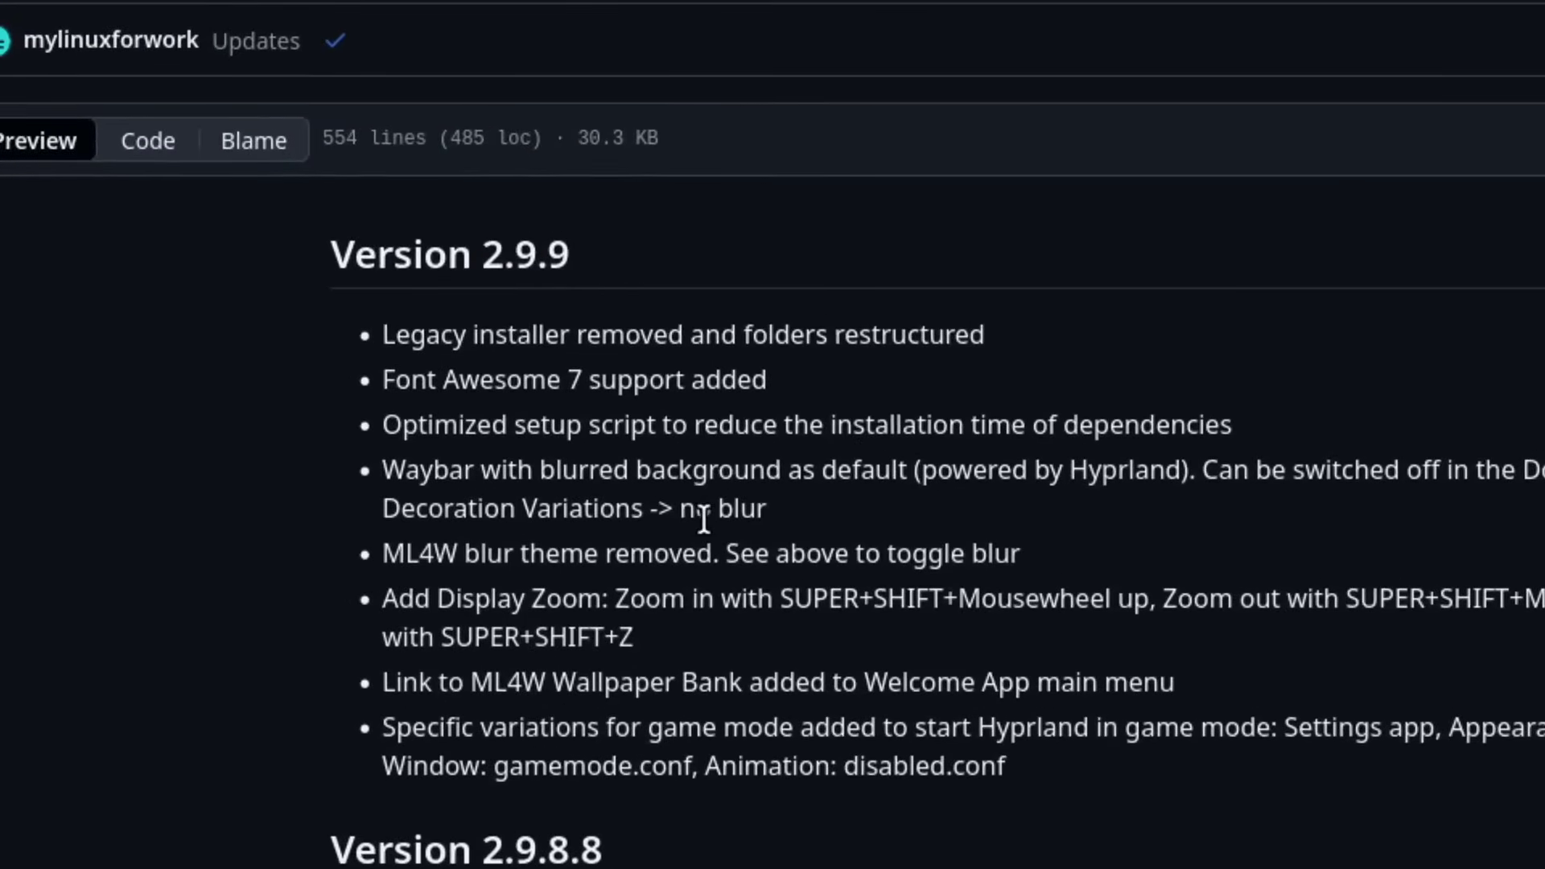
scroll(703, 518, down, 8)
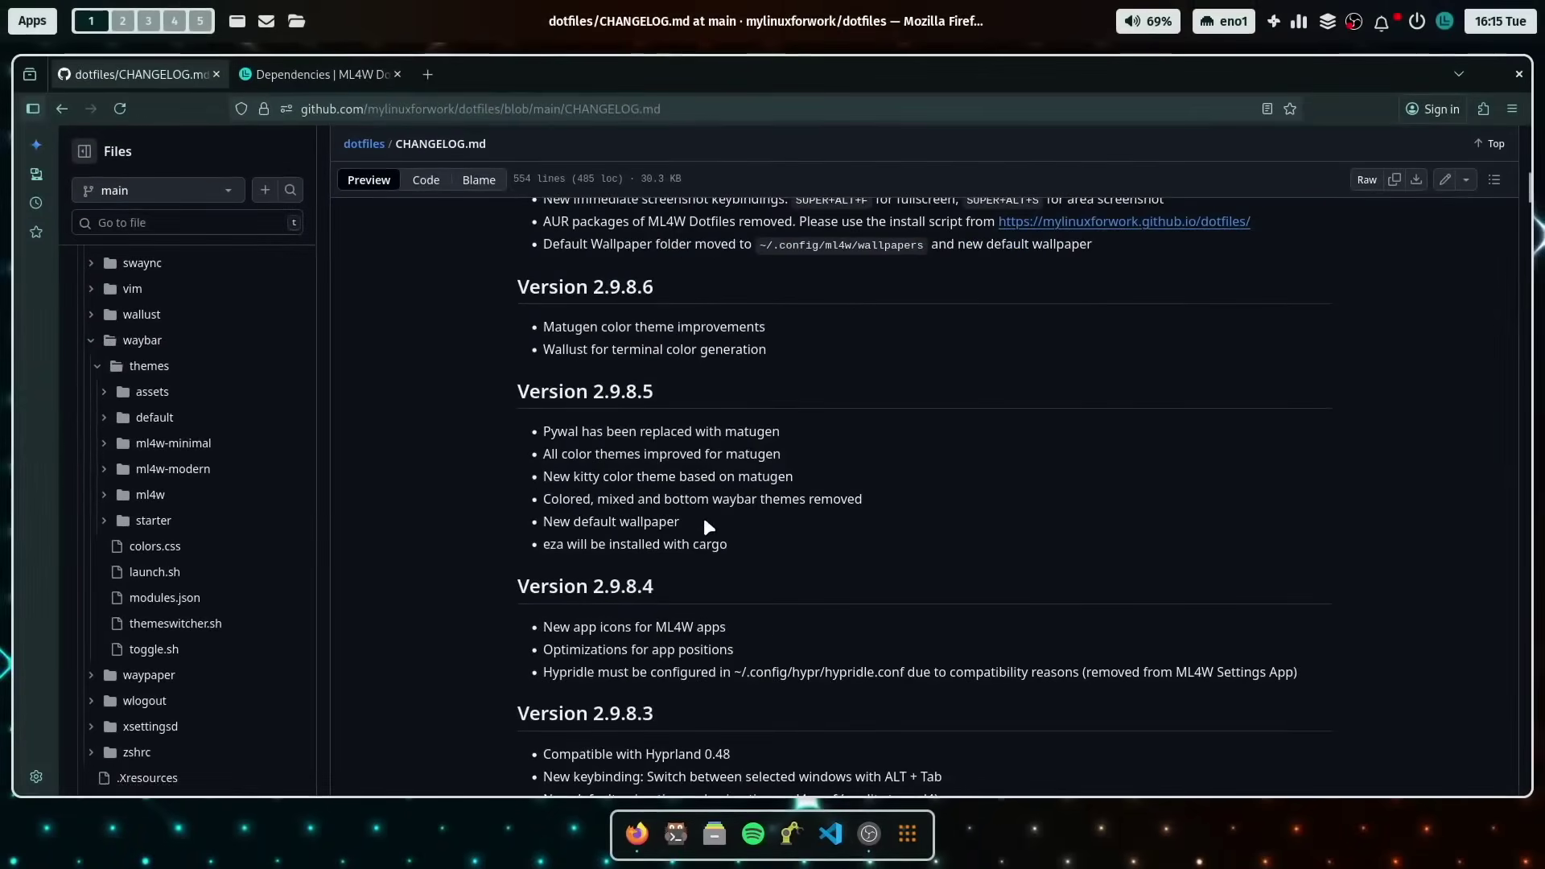
scroll(703, 518, down, 3)
scroll(703, 518, up, 10)
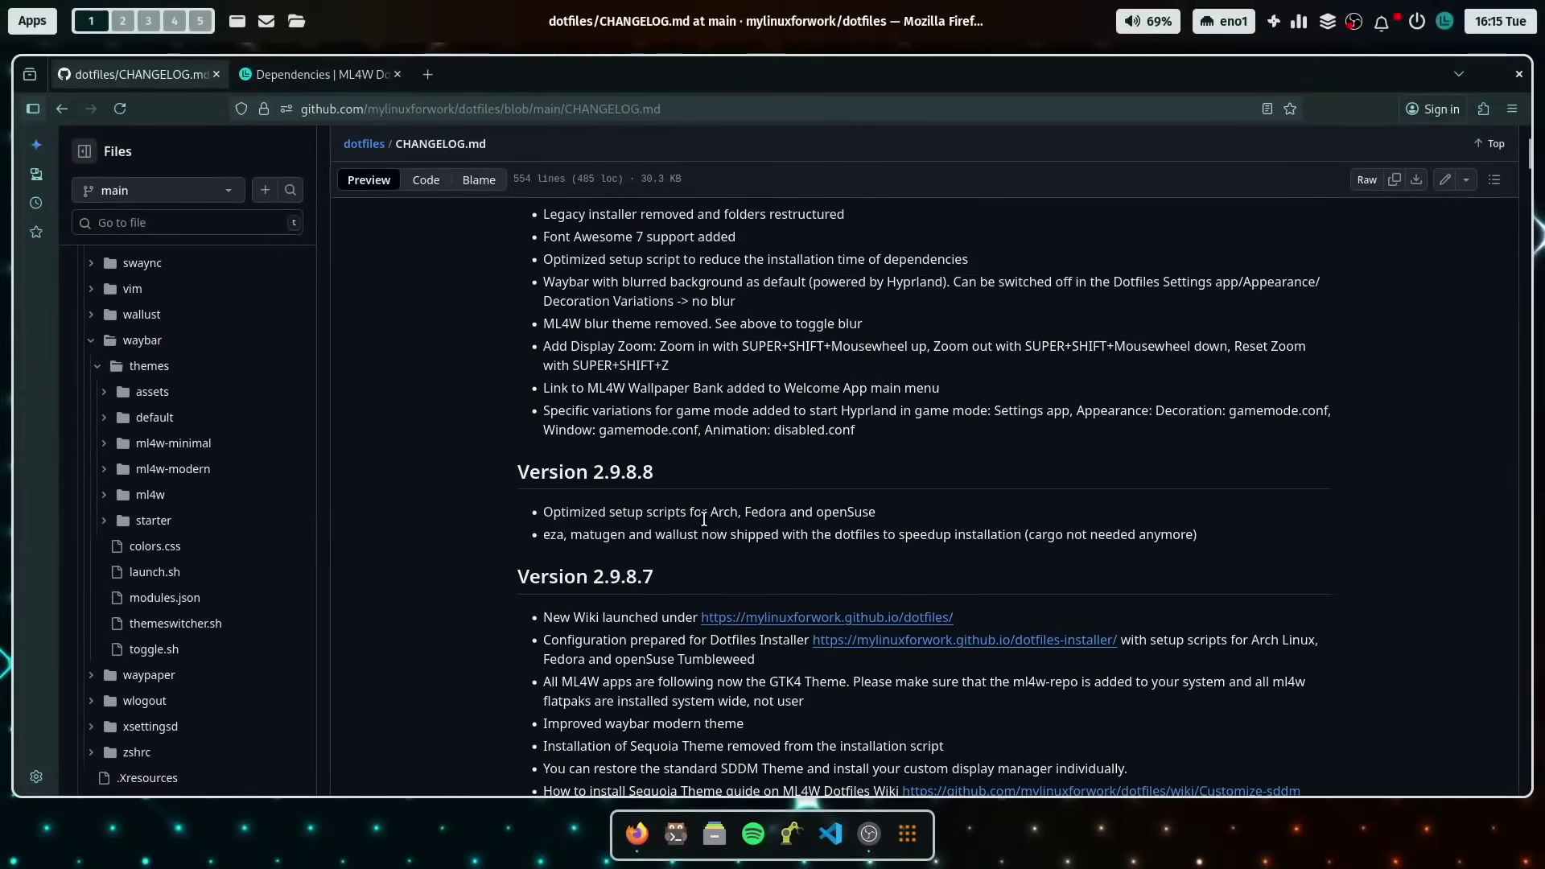
scroll(703, 518, up, 4)
scroll(703, 518, down, 12)
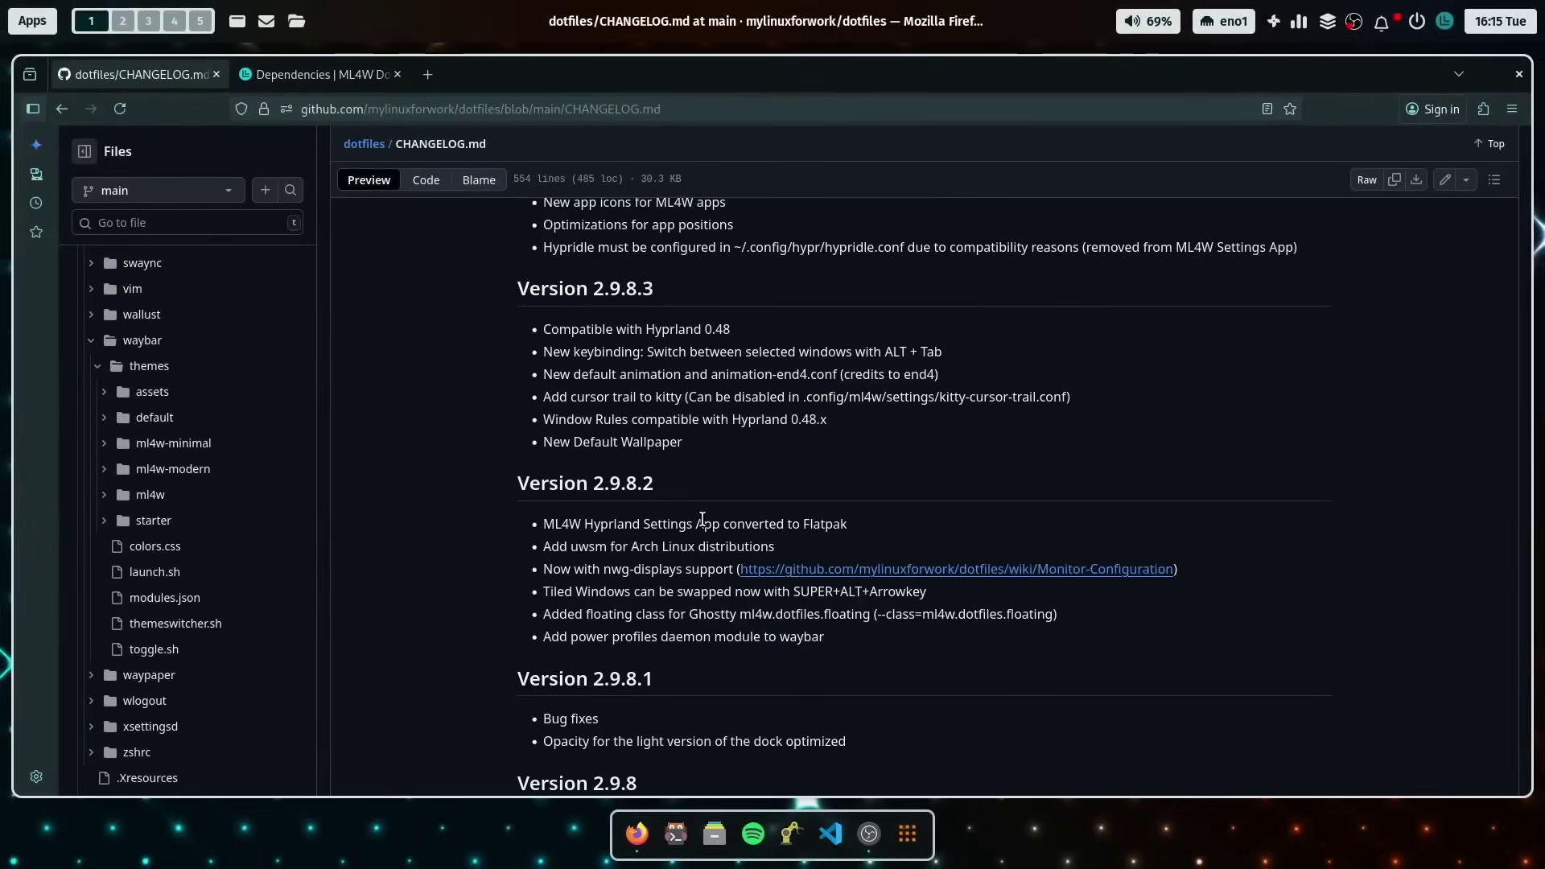
scroll(708, 511, up, 5)
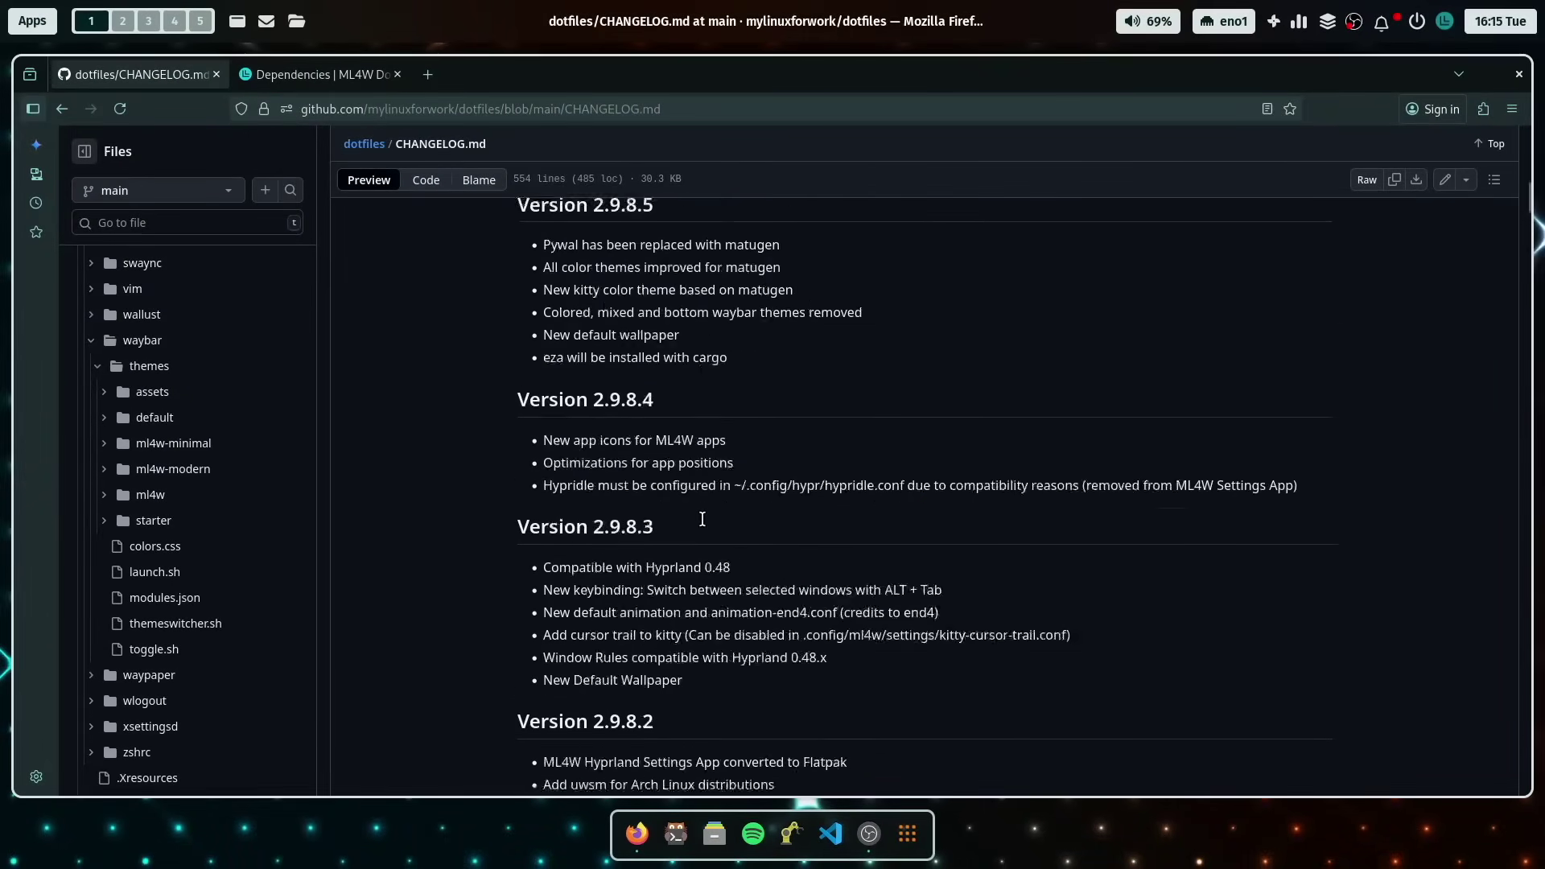
scroll(736, 468, up, 5)
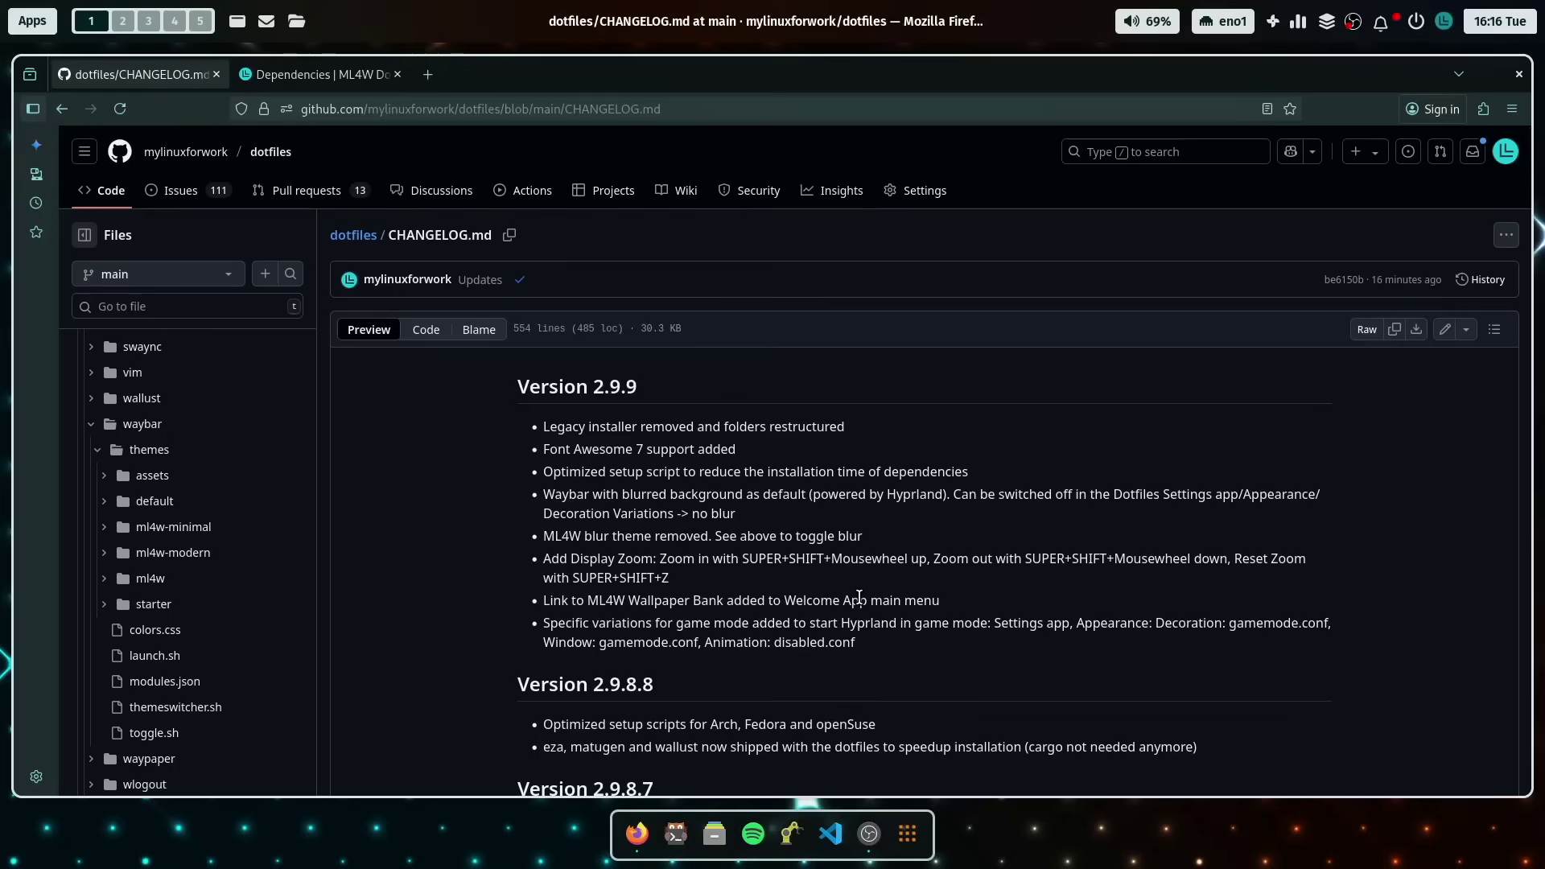
- On workspace 2, open ML4W Welcome and choose Get more Wallpapers from its menu
key(super+2)
click(1445, 23)
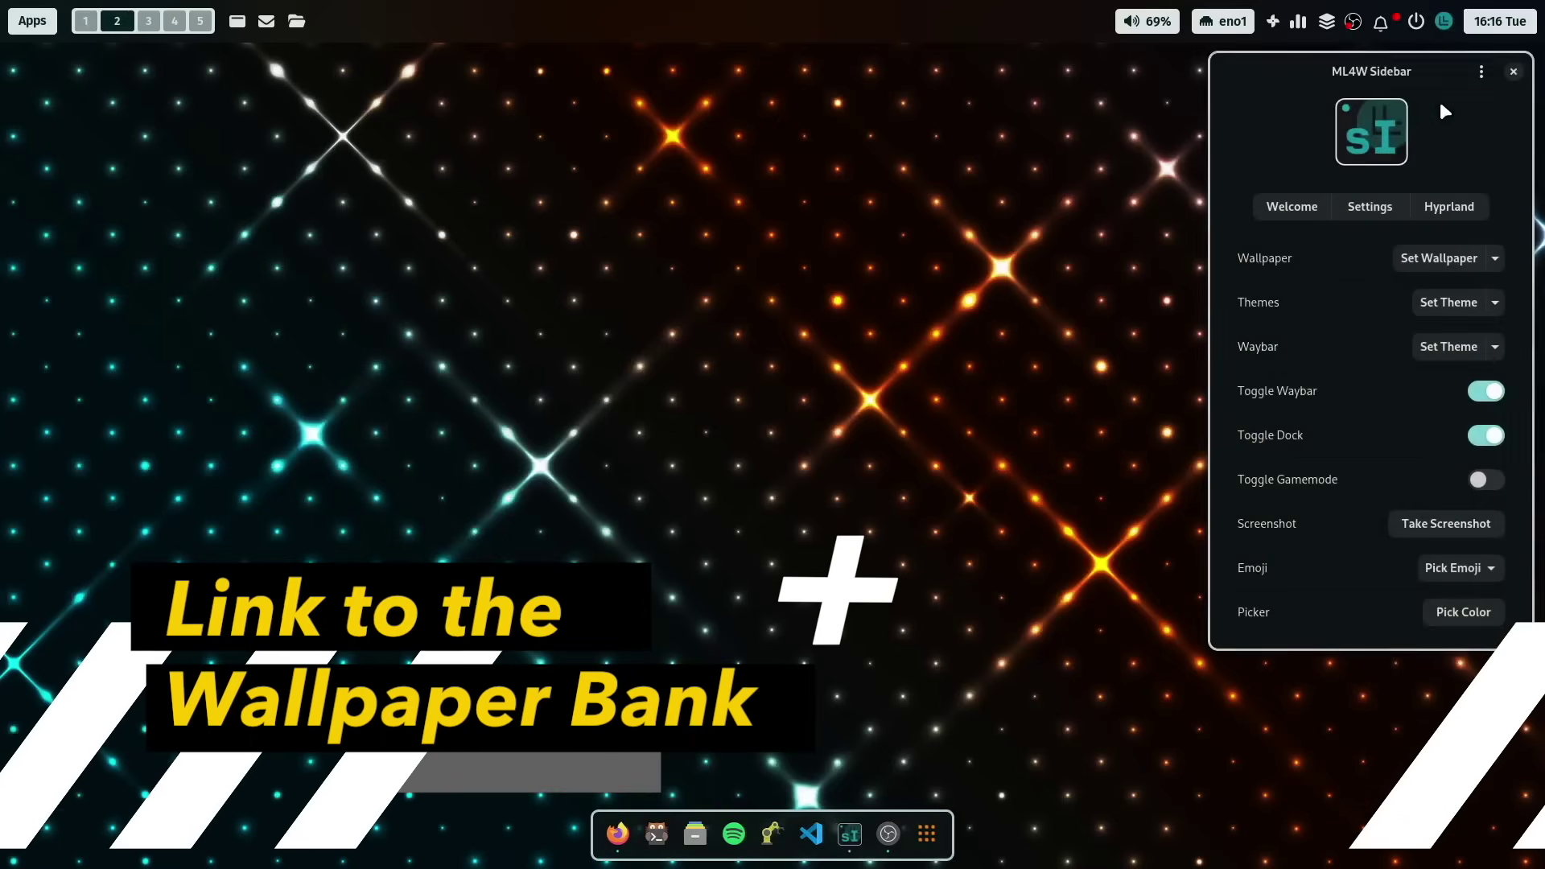
click(1320, 206)
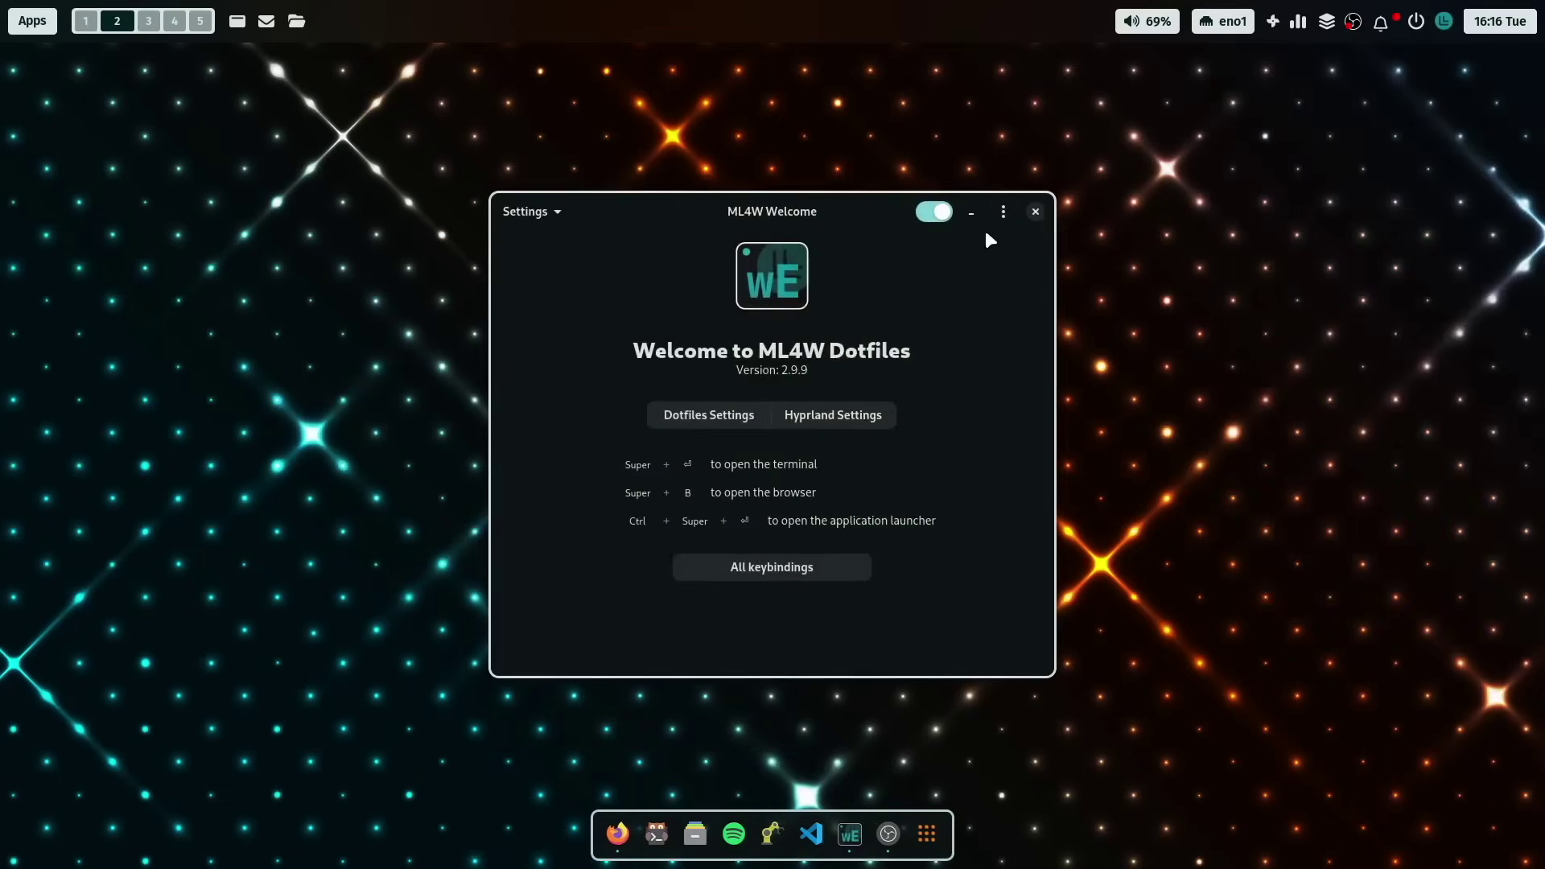
click(1005, 211)
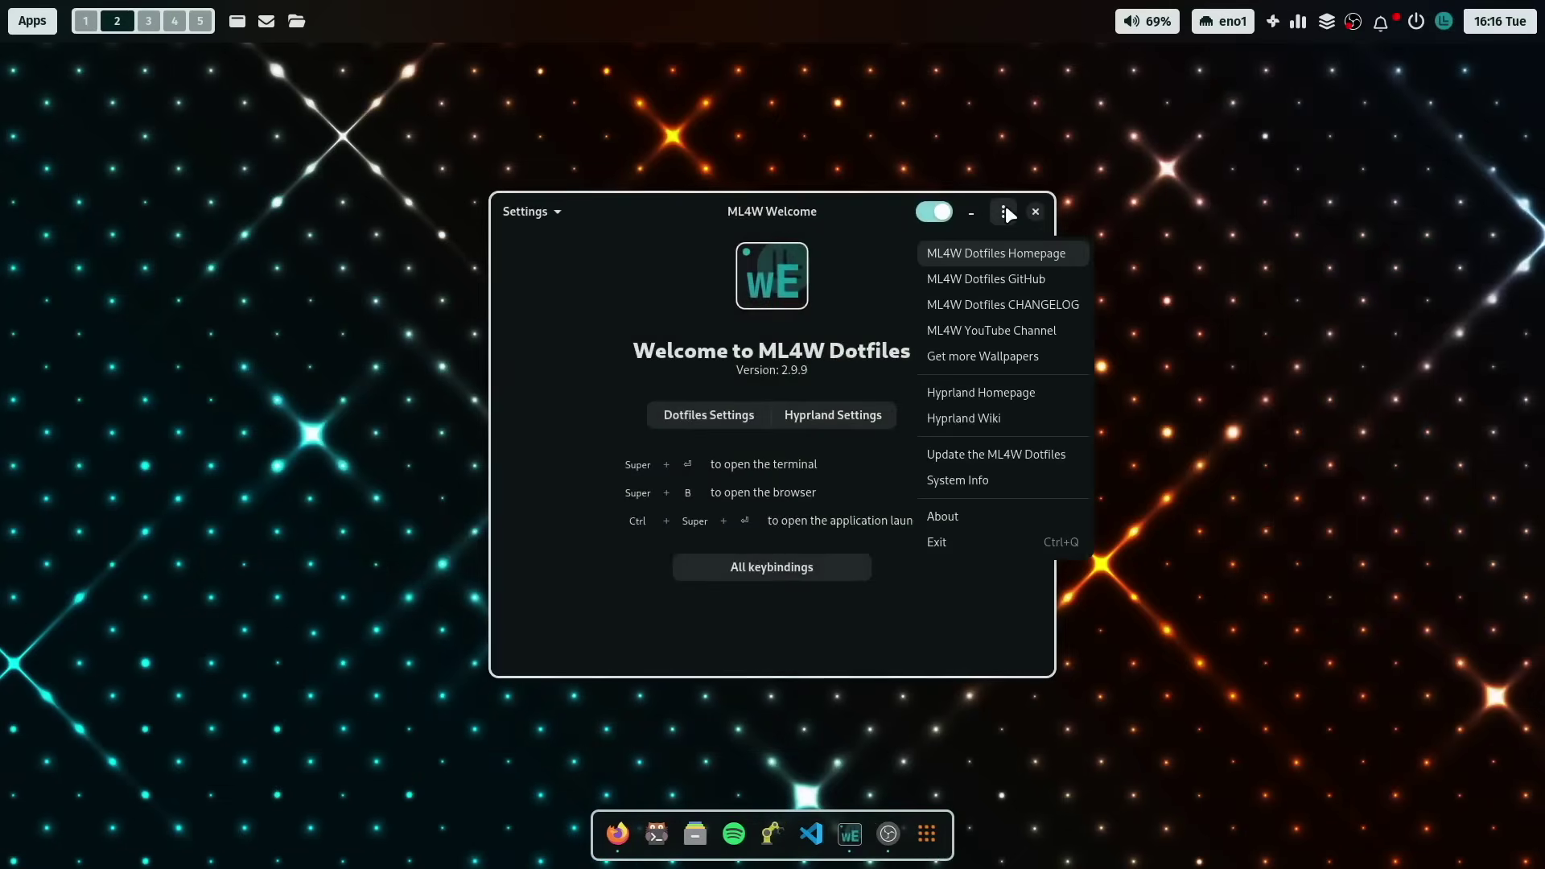
click(1006, 359)
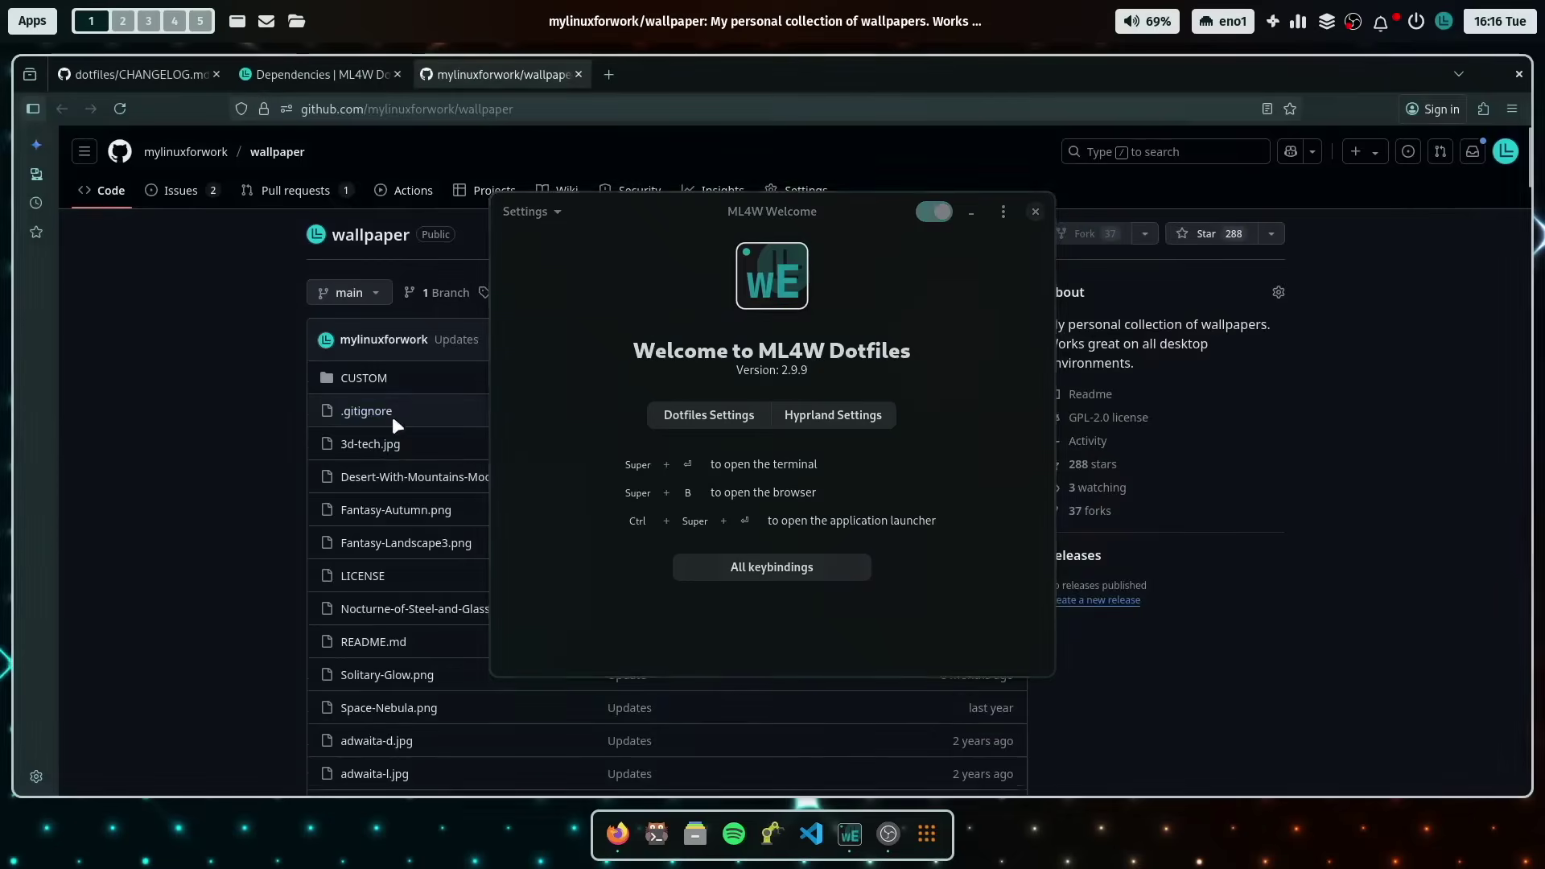
- Close Welcome and read the wallpaper repository down to its Installation instructions
scroll(394, 417, down, 5)
click(1036, 211)
scroll(447, 360, down, 10)
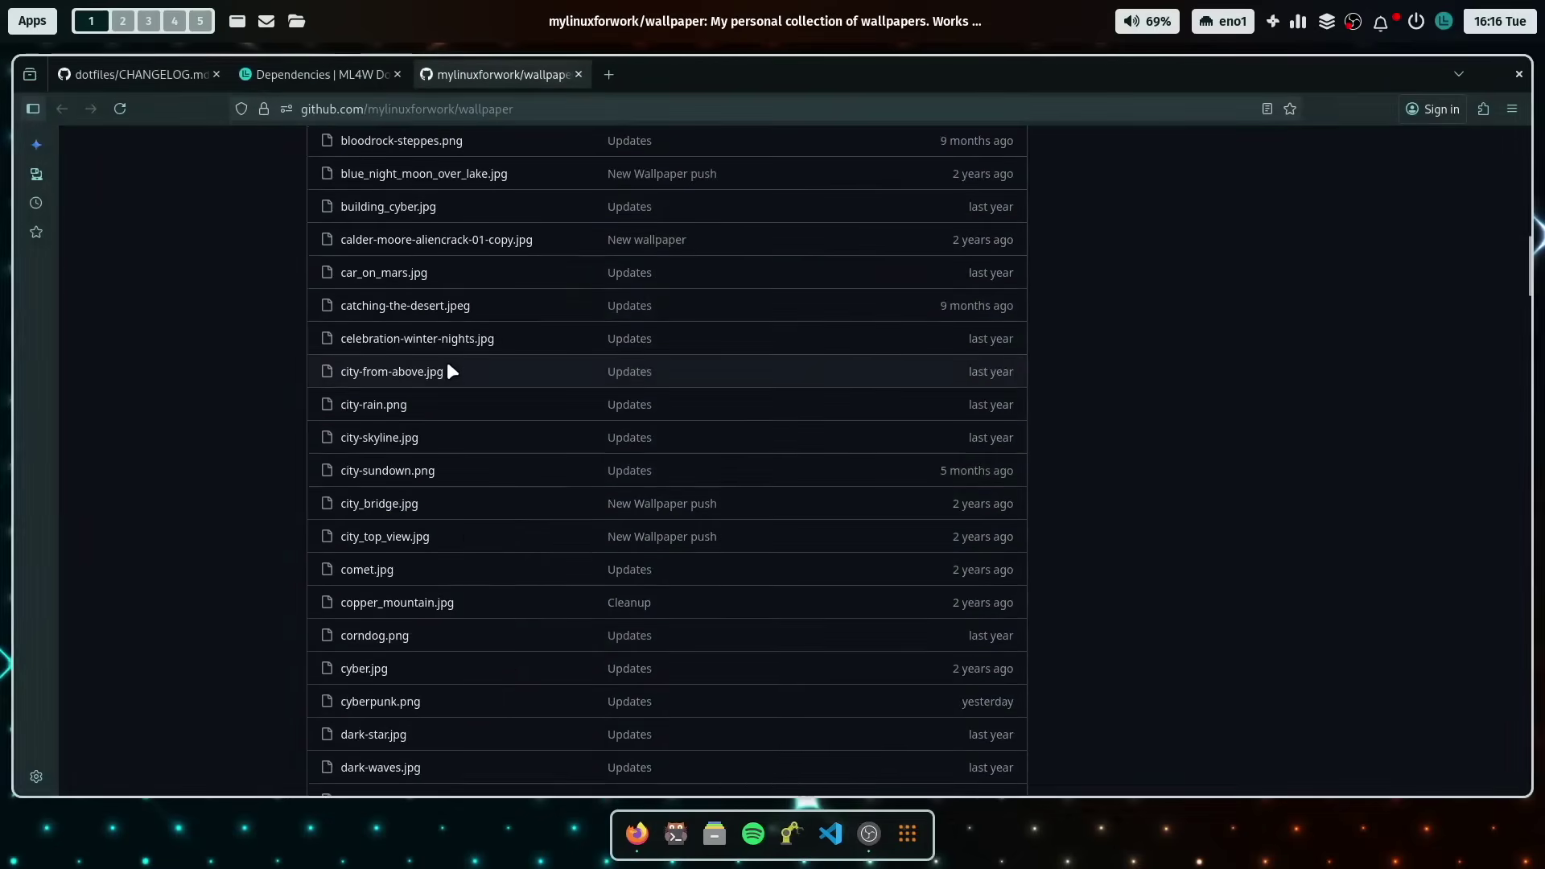
scroll(449, 368, down, 20)
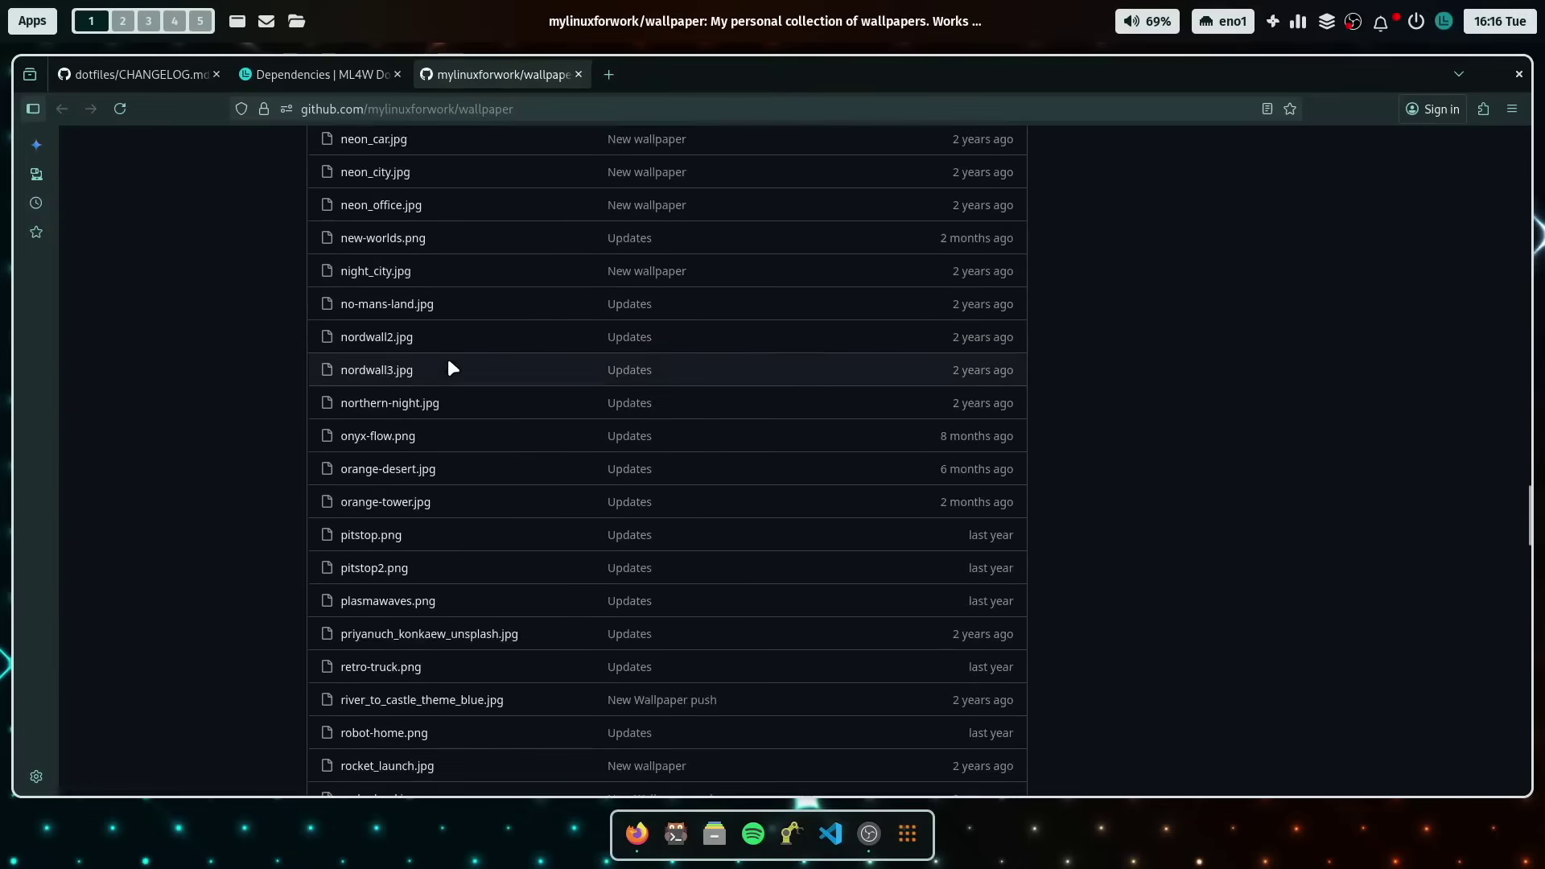
scroll(449, 368, down, 20)
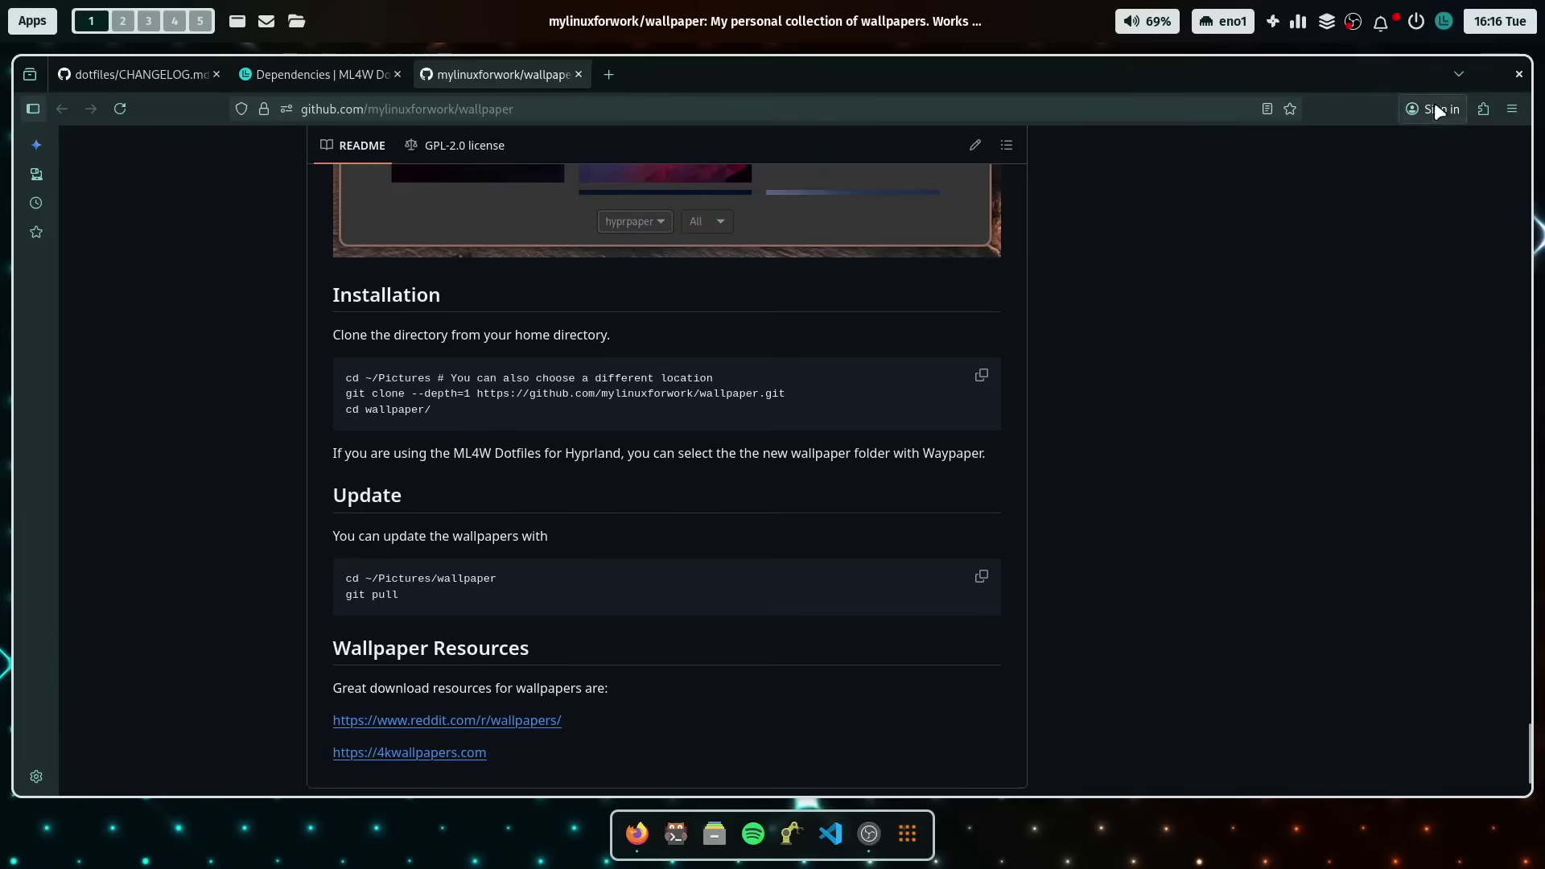
click(1445, 21)
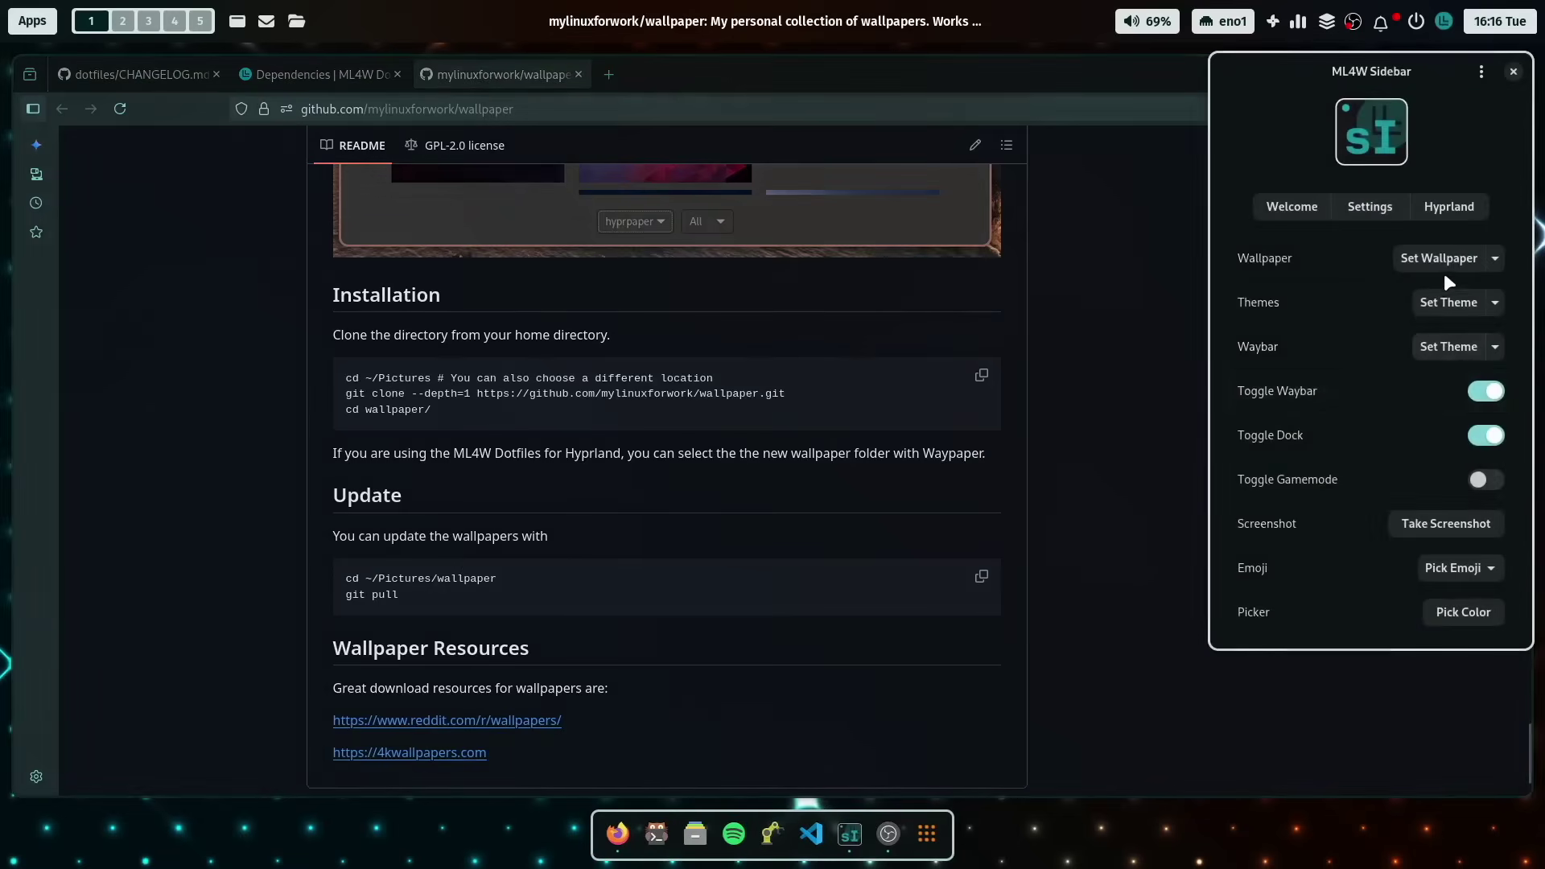
- Open Waypaper from the sidebar, cancel its Folder chooser, and exit Waypaper
click(1445, 259)
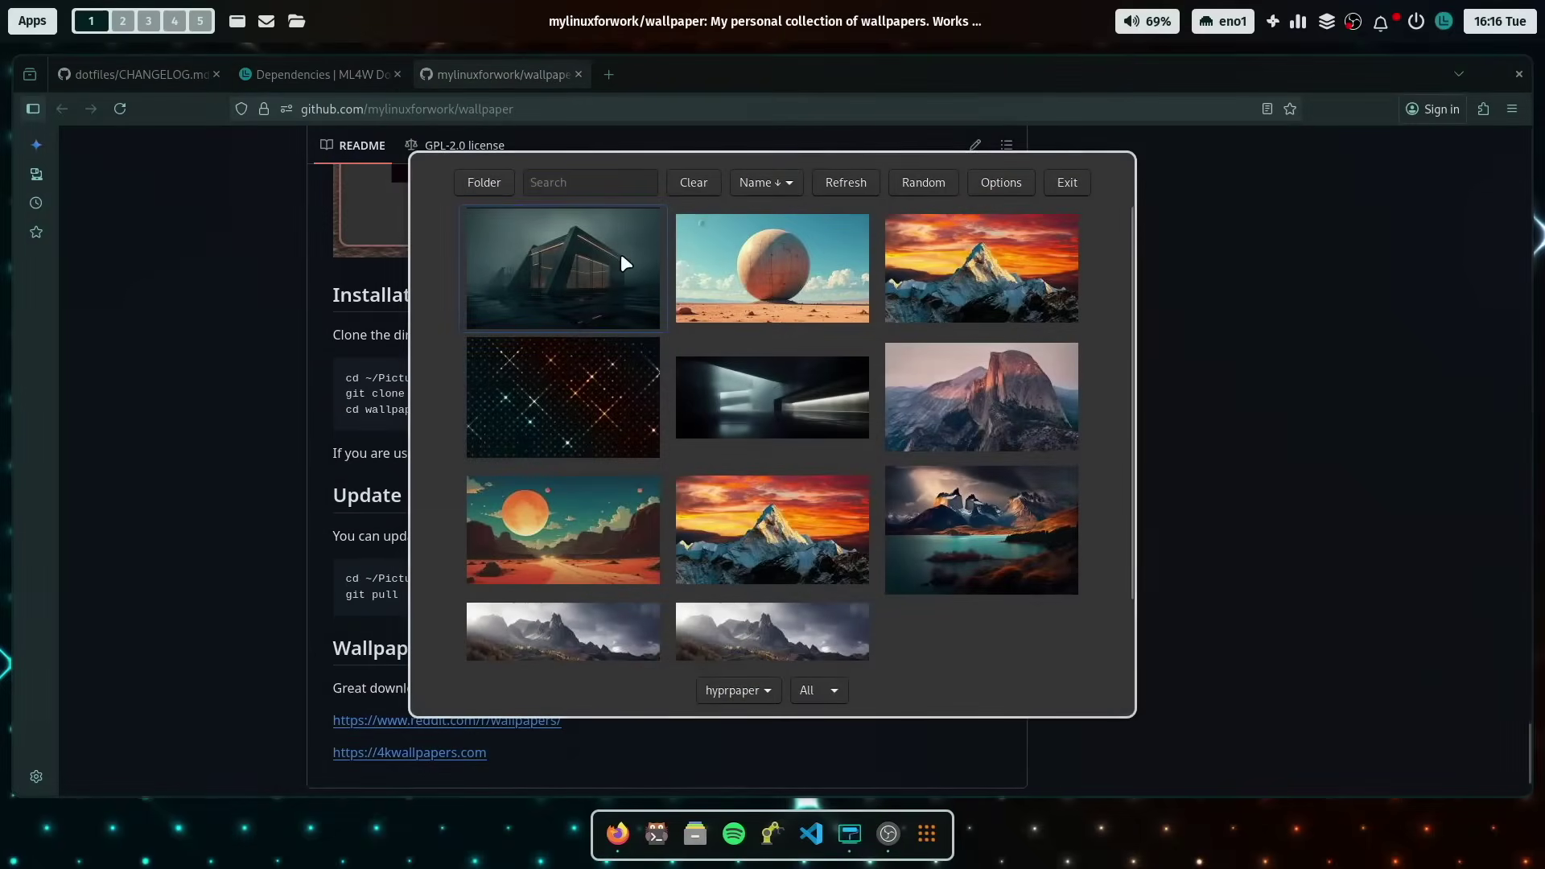
click(482, 181)
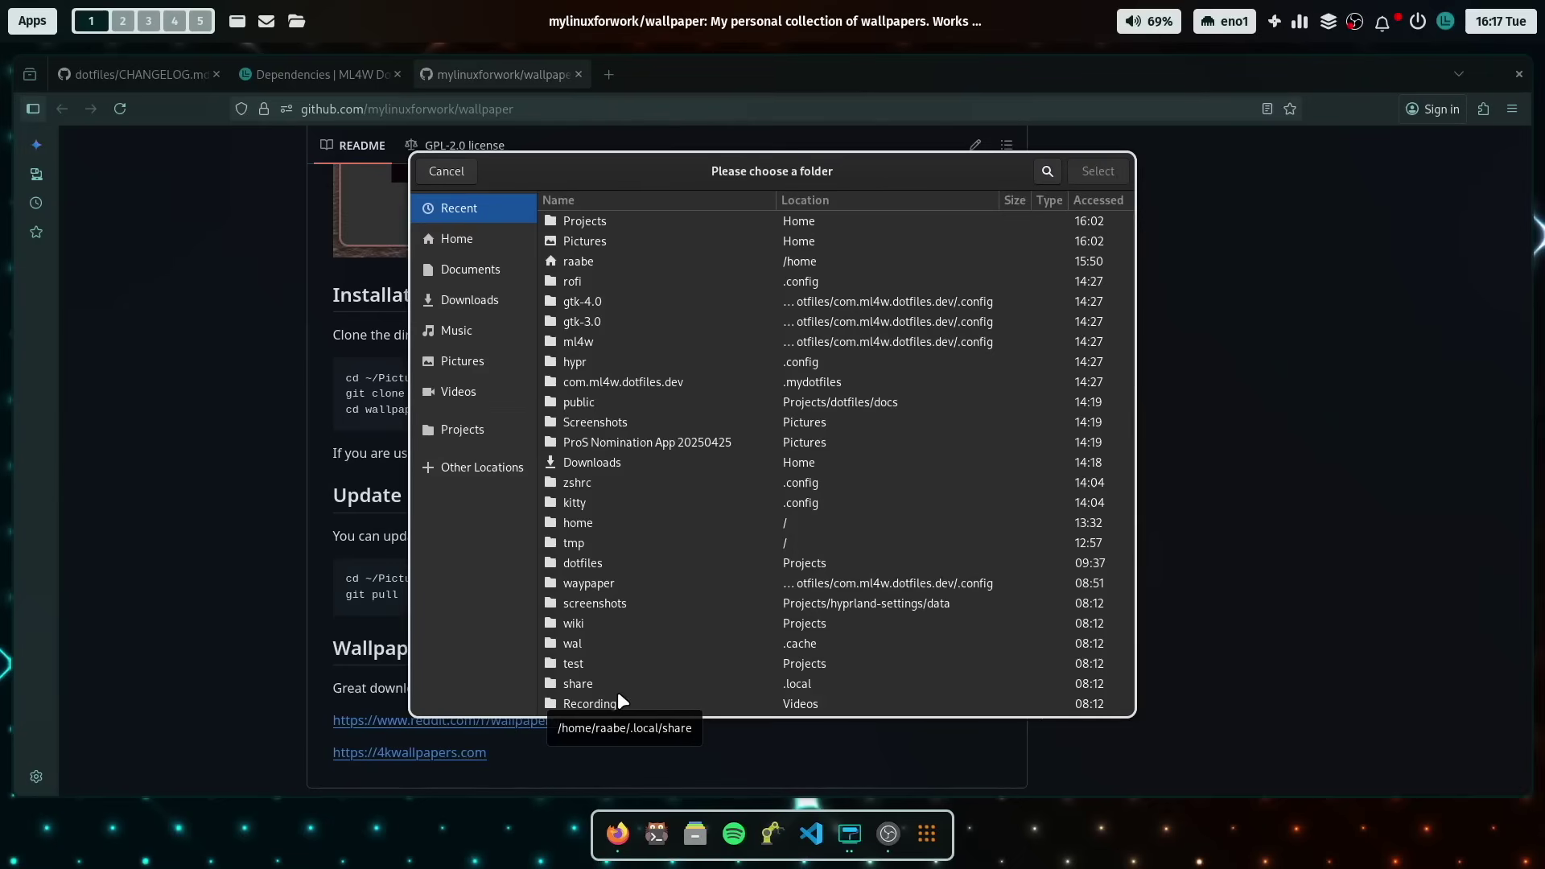
click(447, 171)
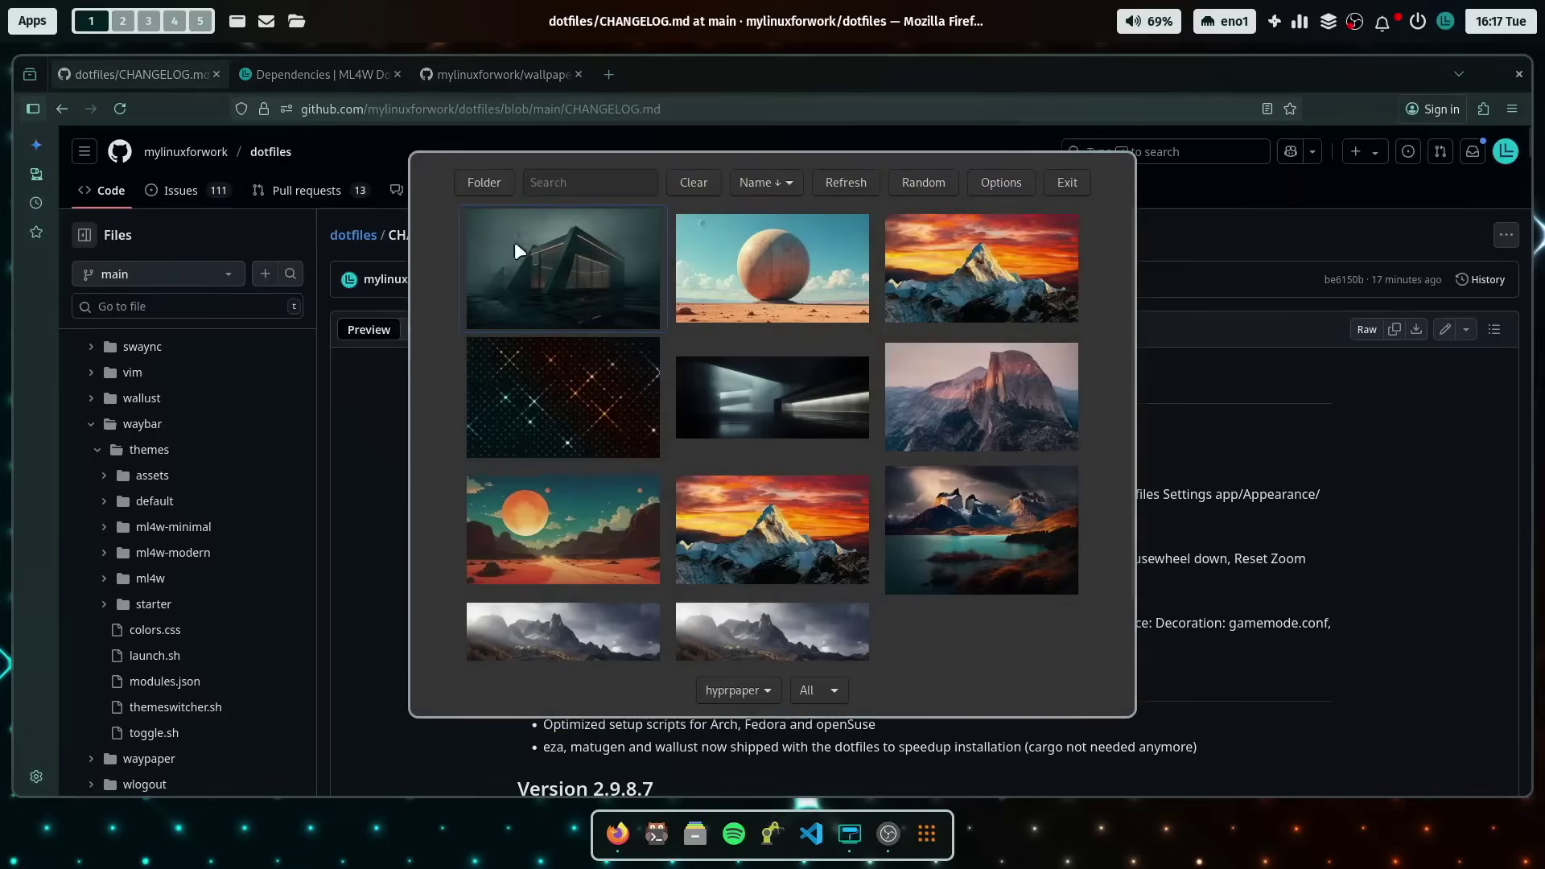
click(1064, 185)
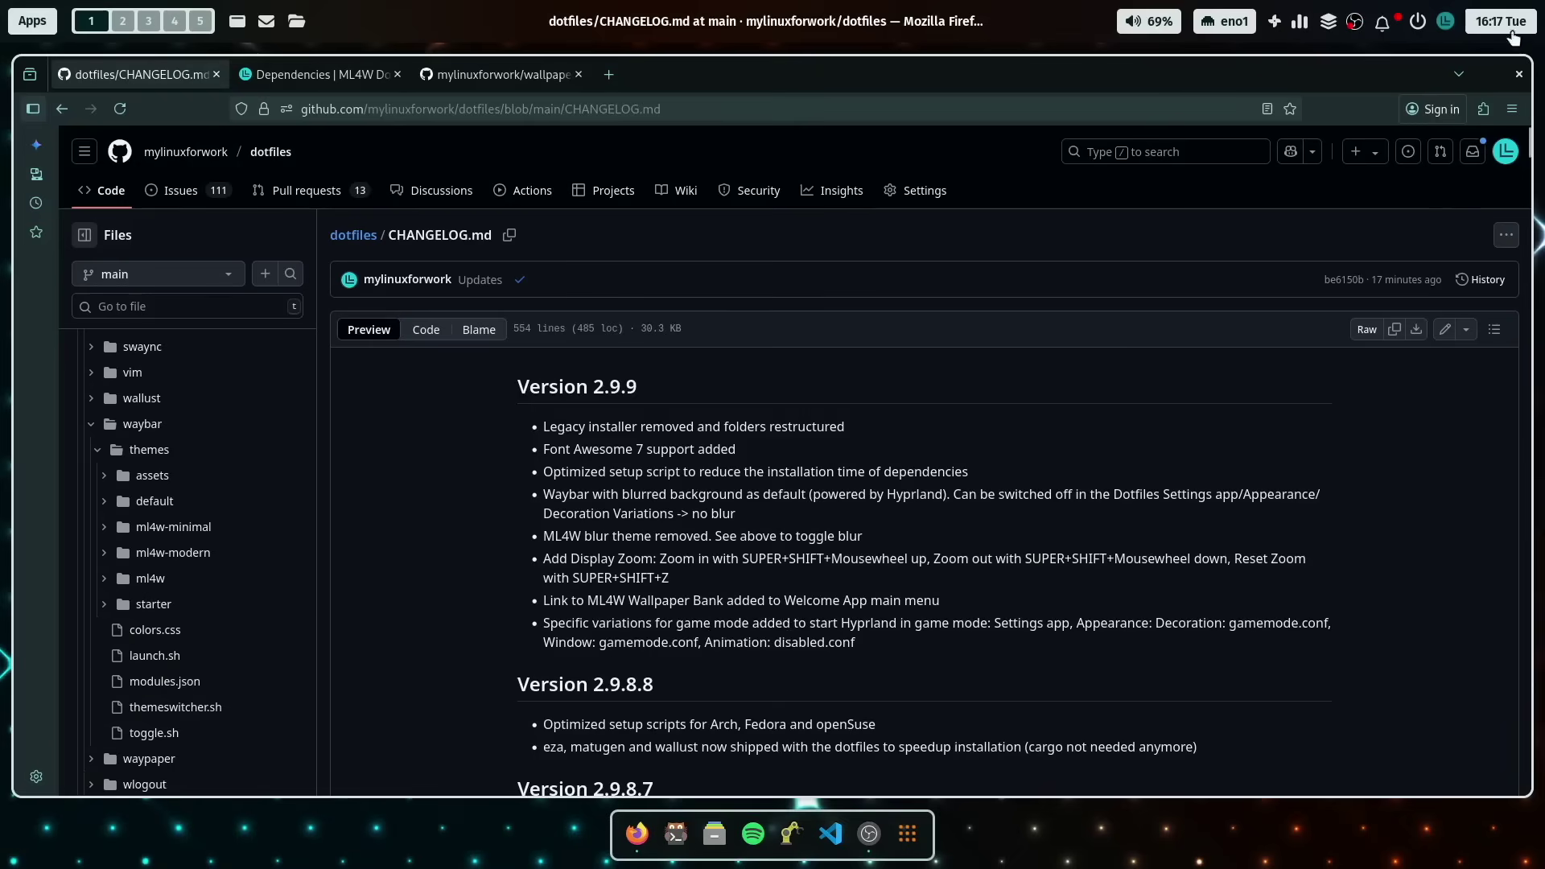
- Open ML4W Dotfiles Settings on the Appearance tab
key(super+ctrl+s)
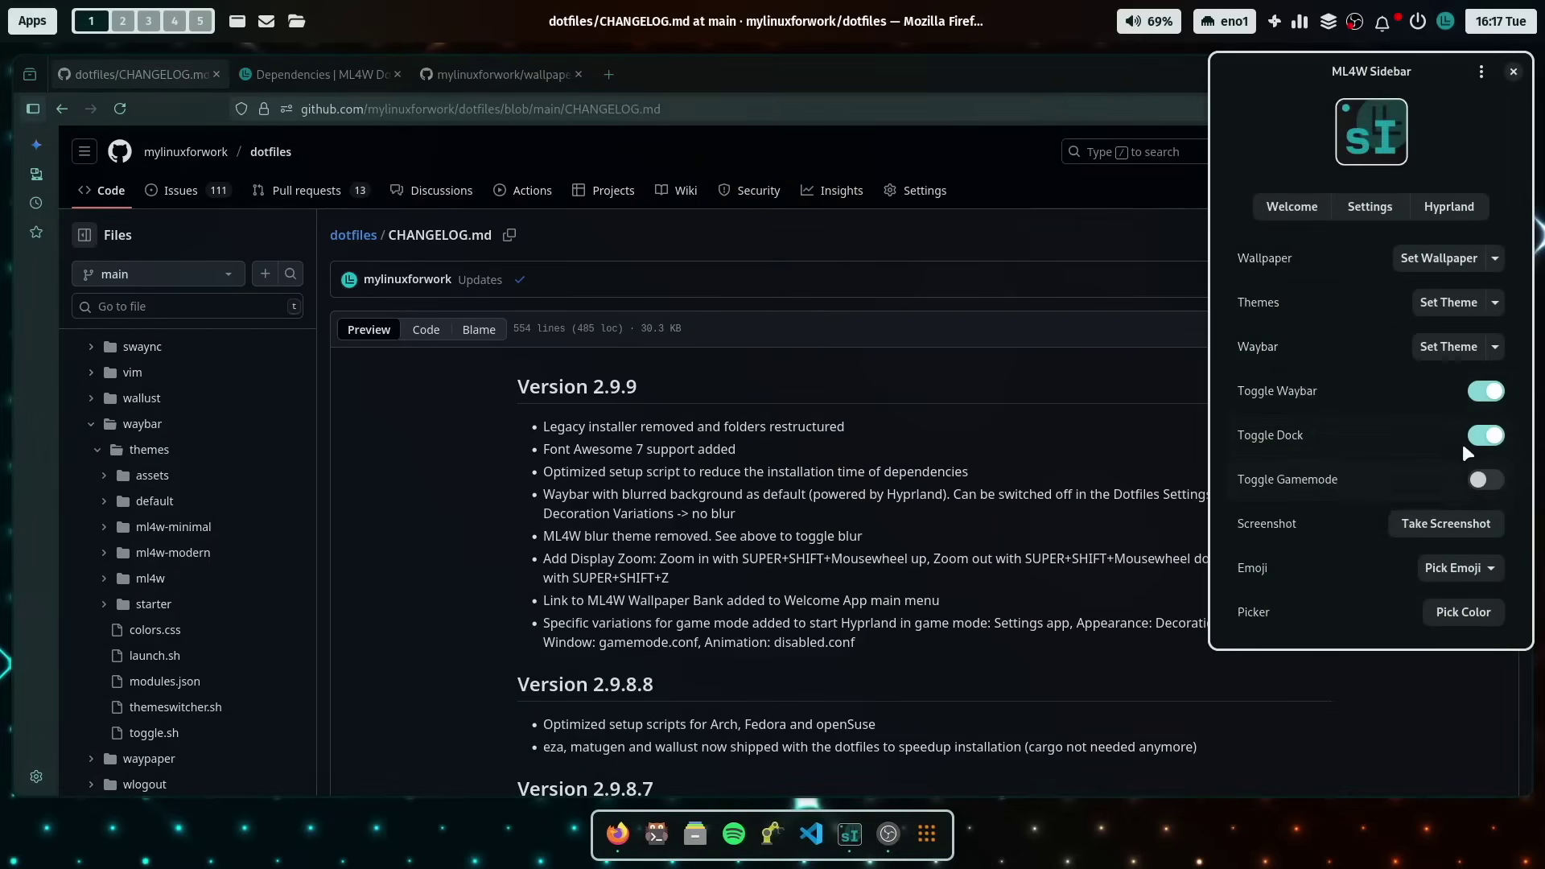
click(1513, 72)
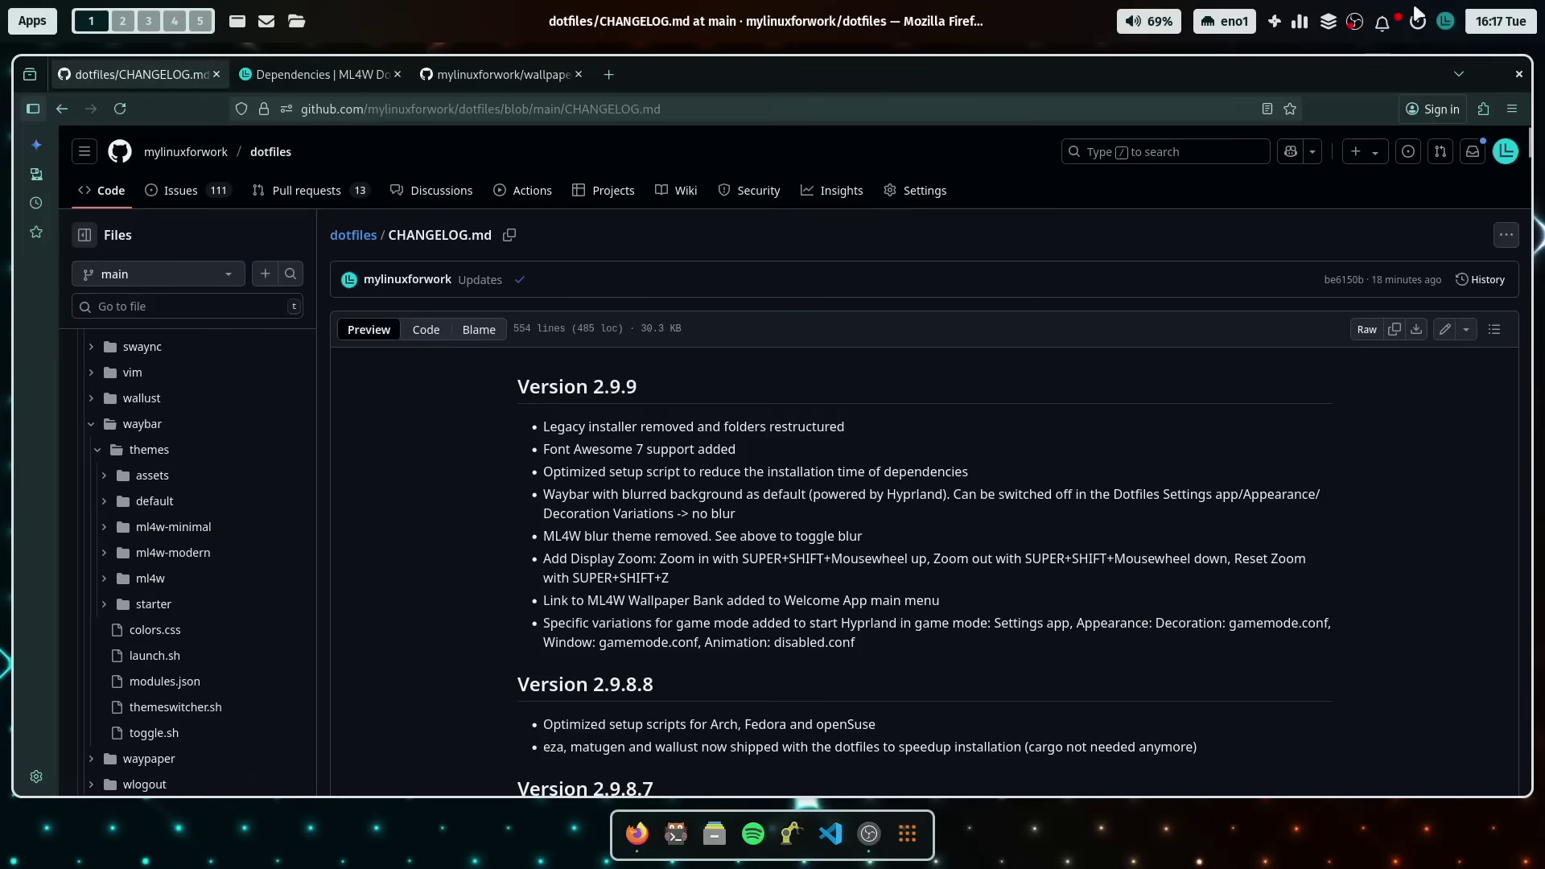
key(super+ctrl+s)
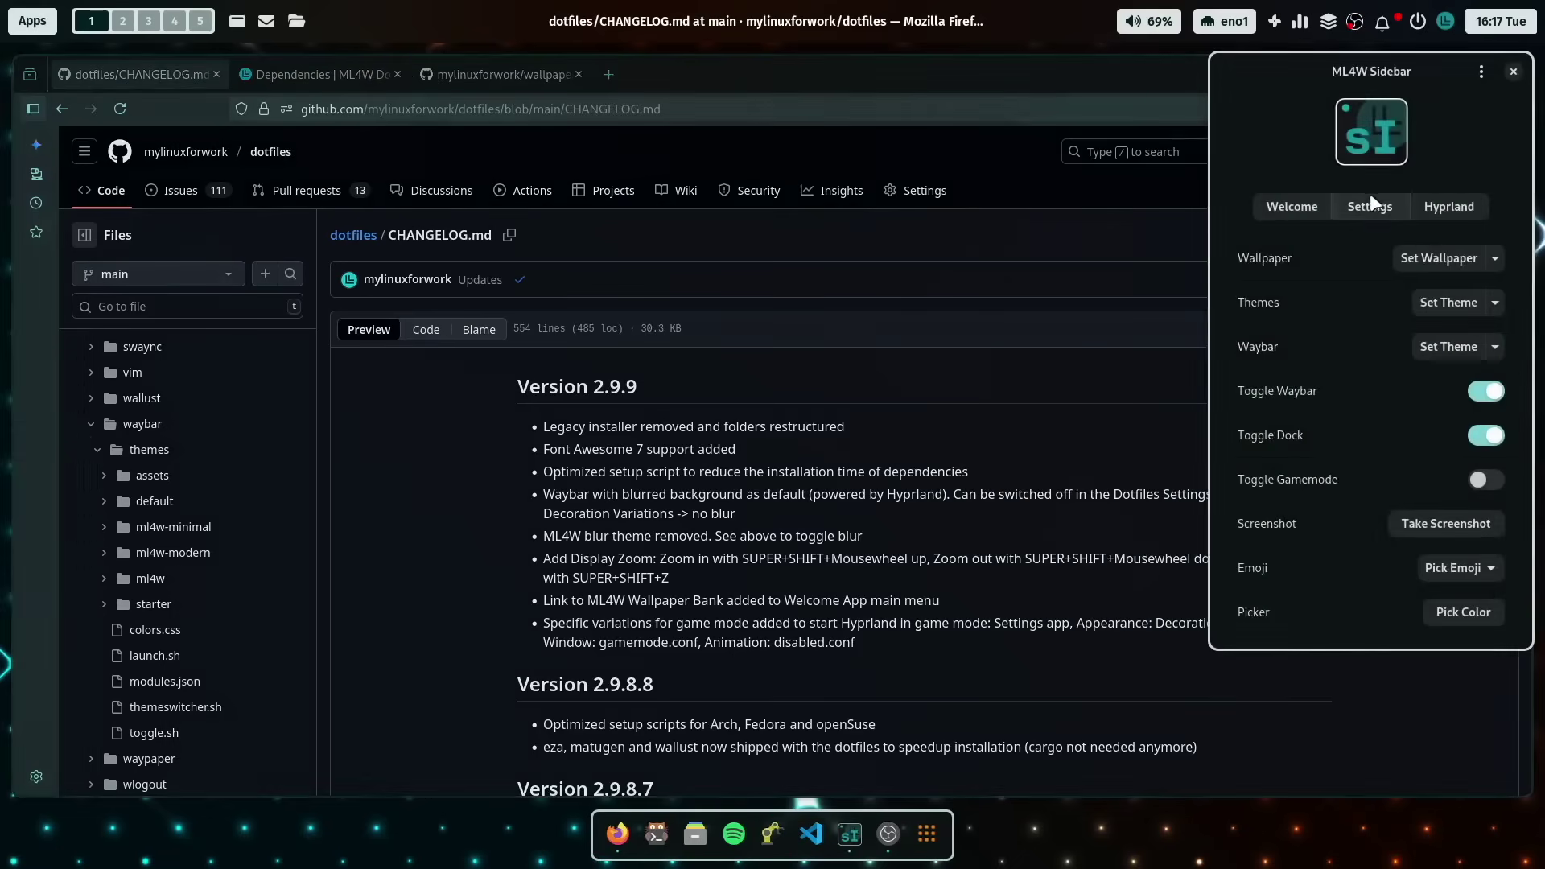
key(Escape)
key(super+ctrl+s)
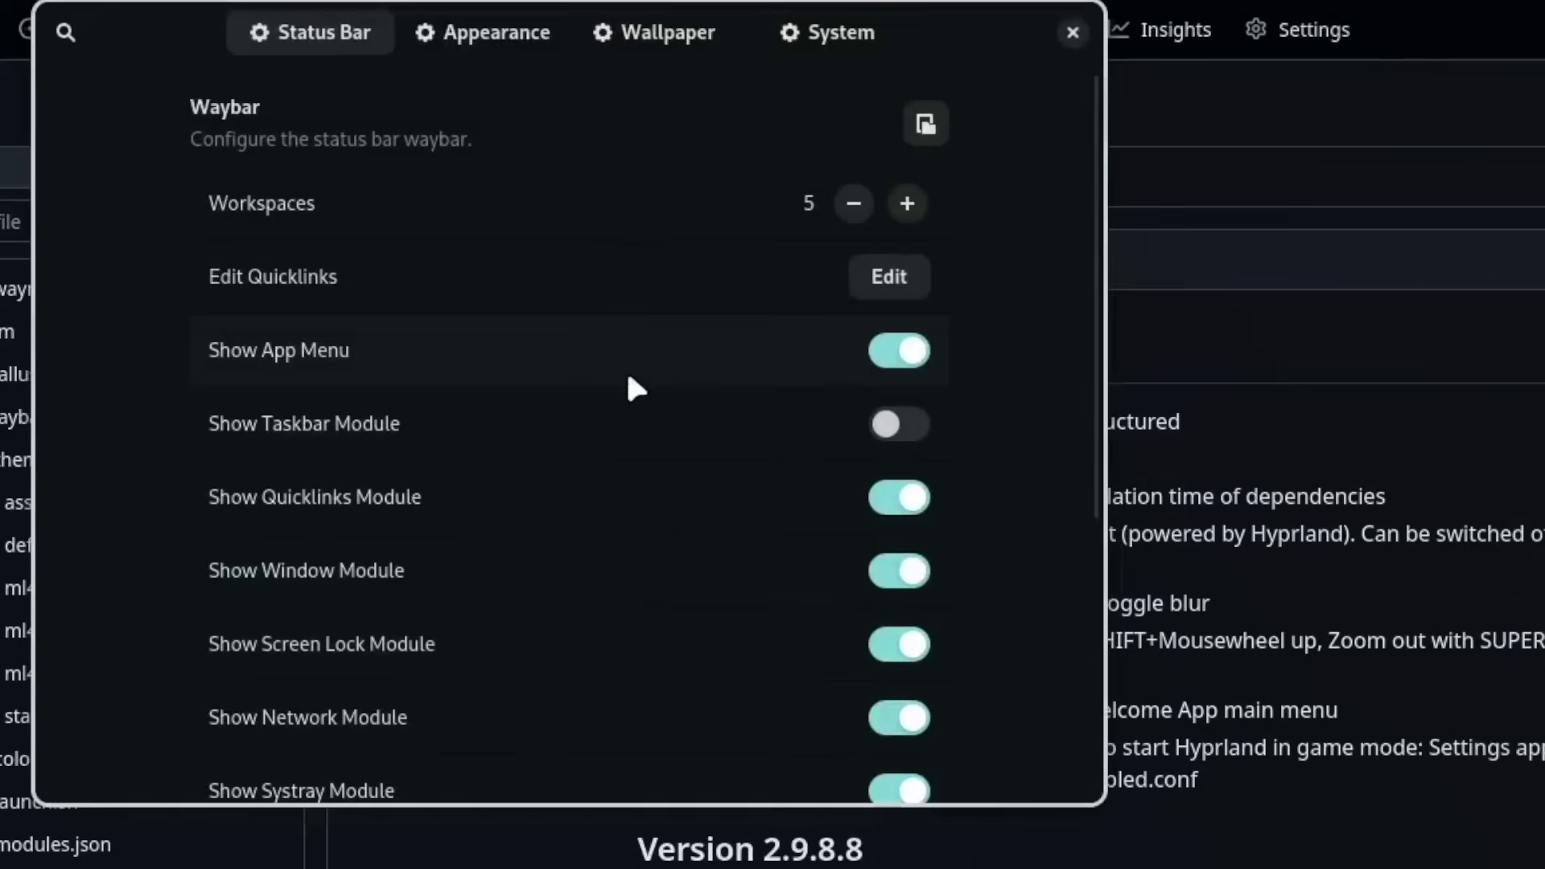
click(528, 30)
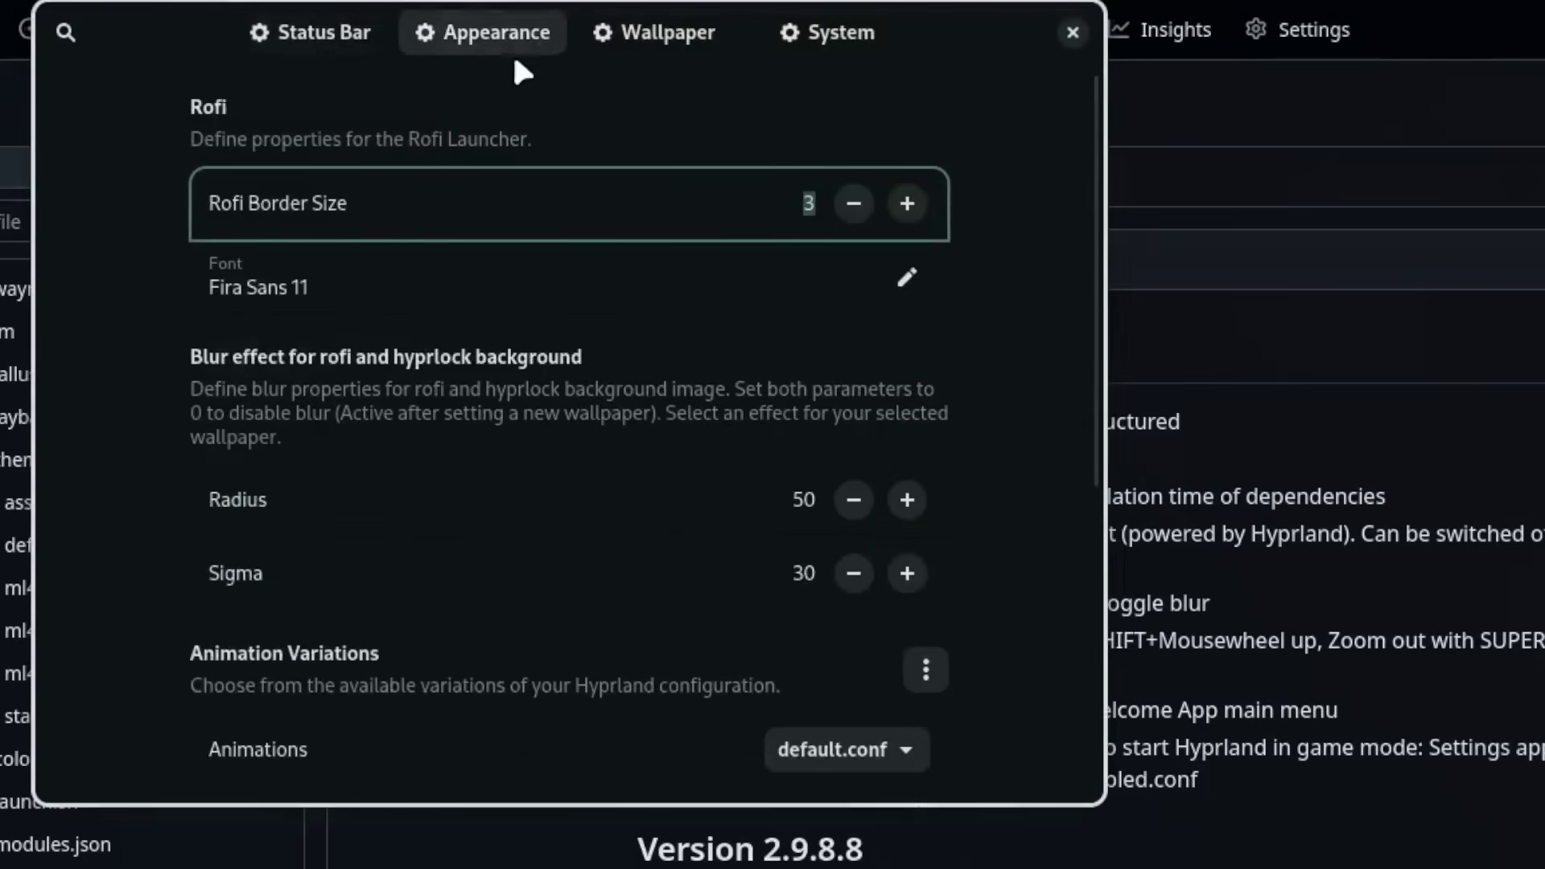
scroll(987, 243, down, 5)
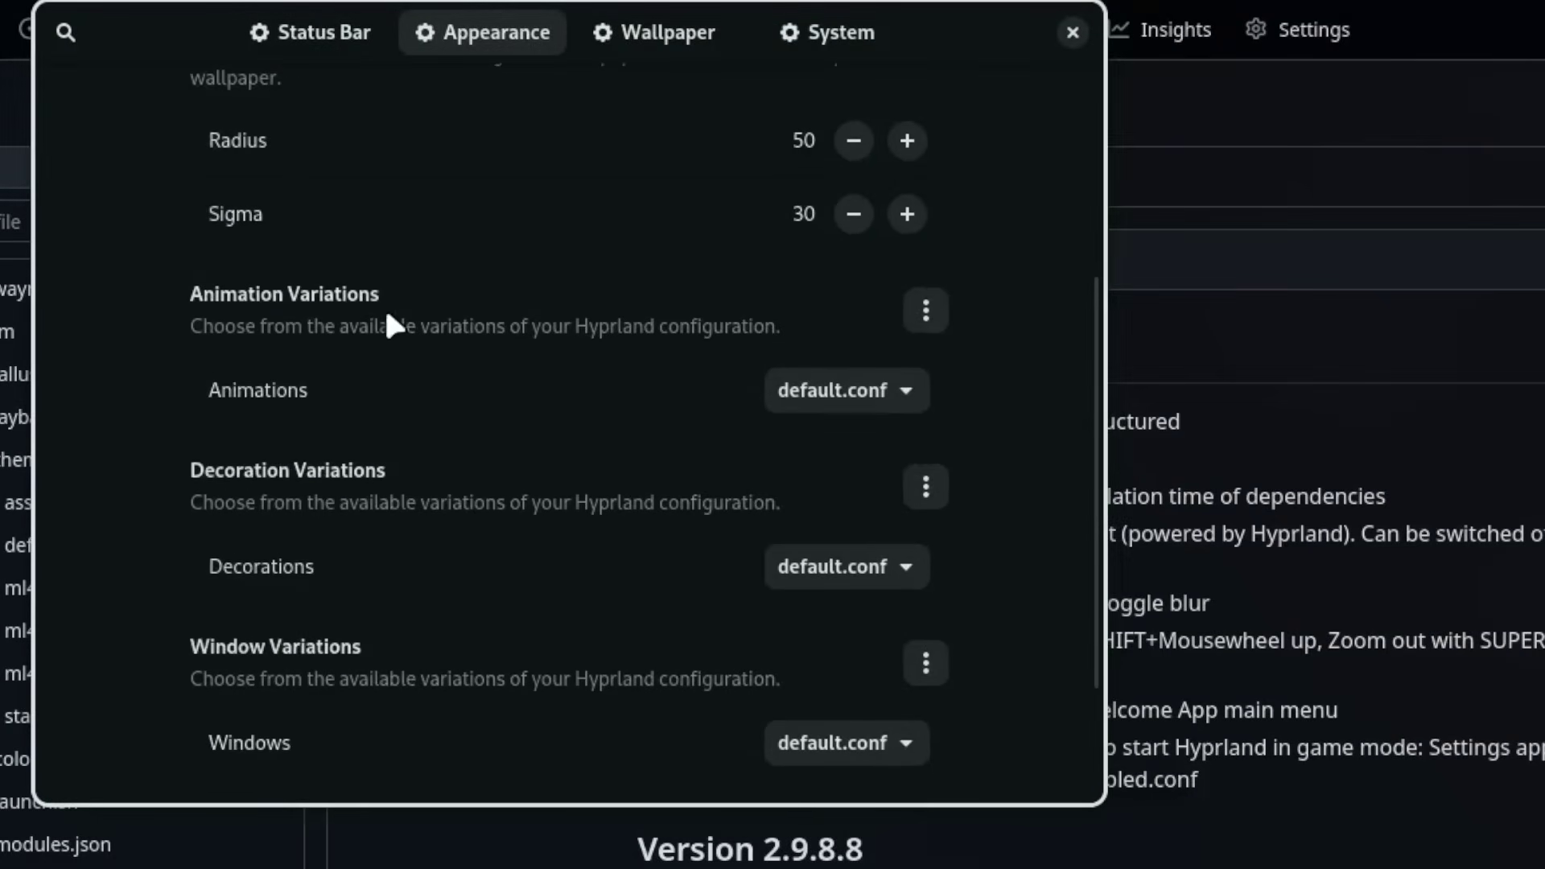
- Set Animations to disabled.conf and Decorations to gamemode.conf
click(884, 404)
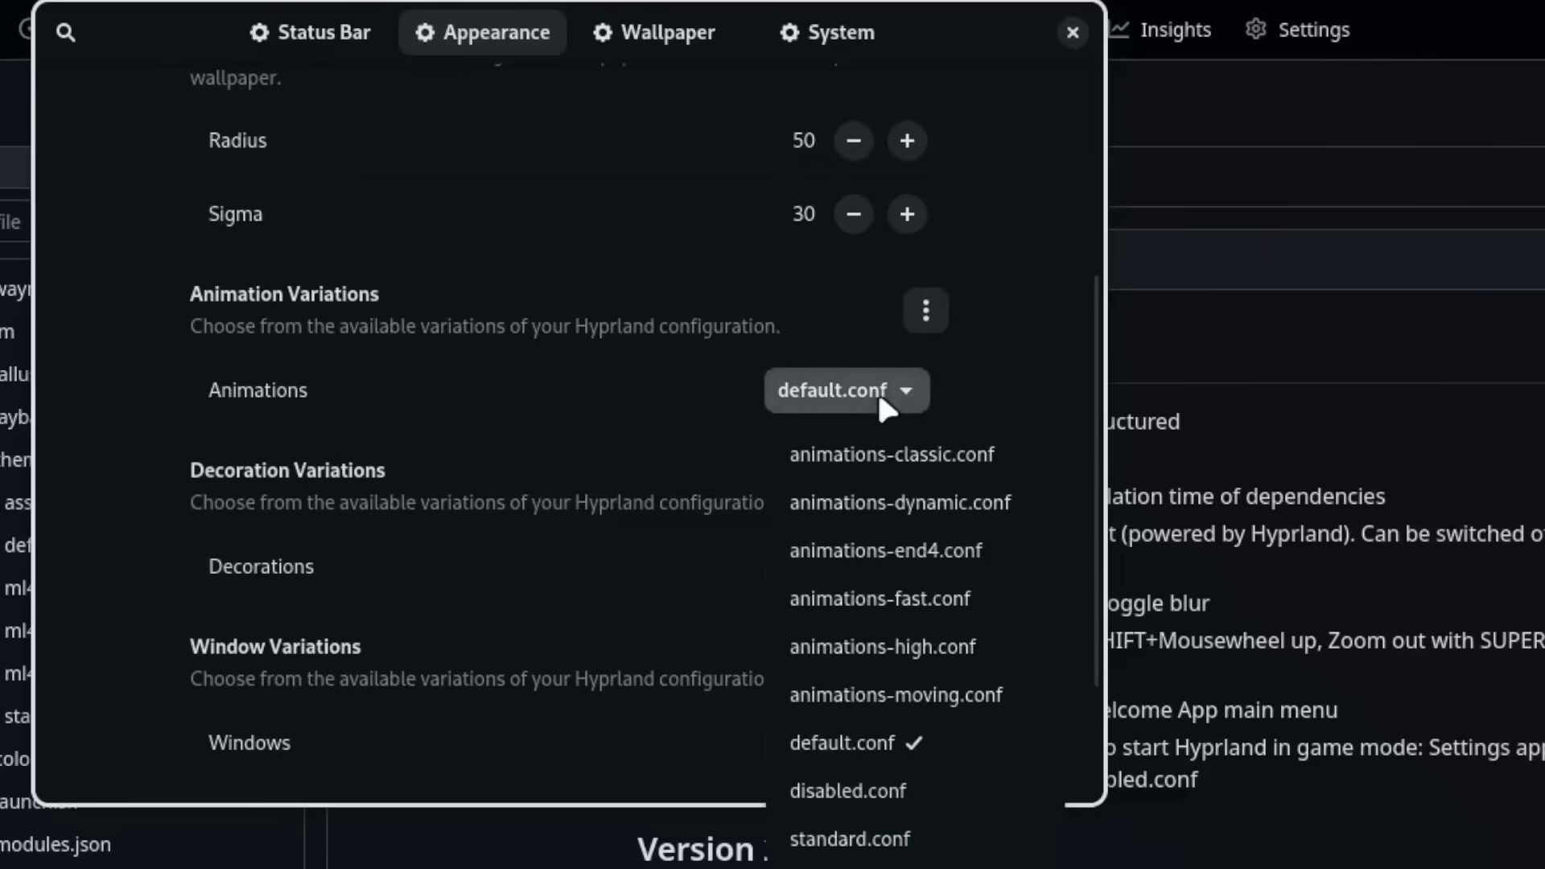
click(914, 784)
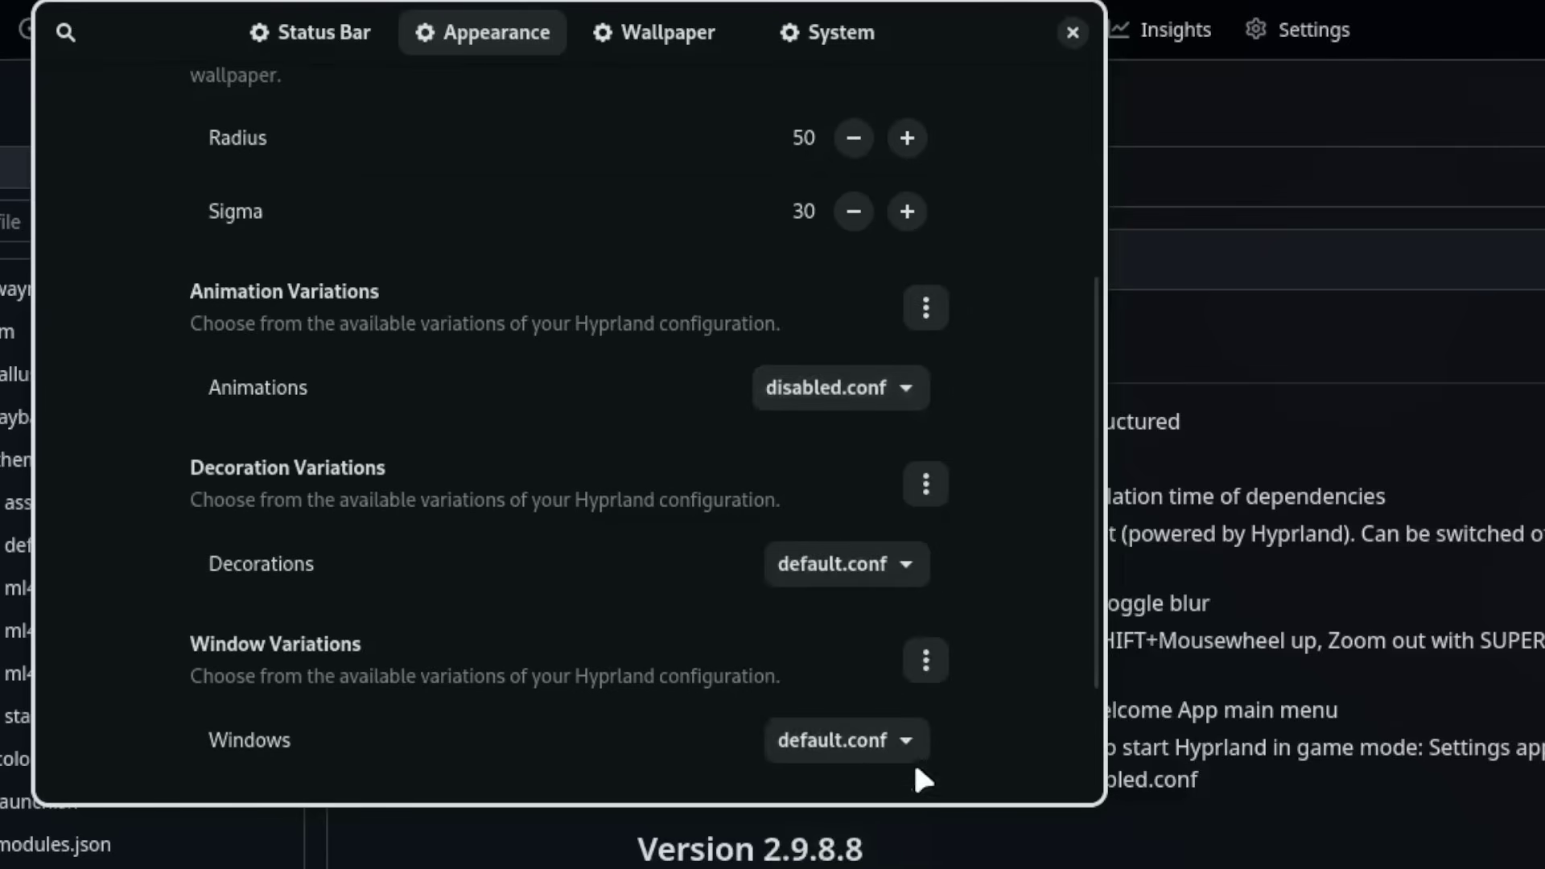
click(885, 563)
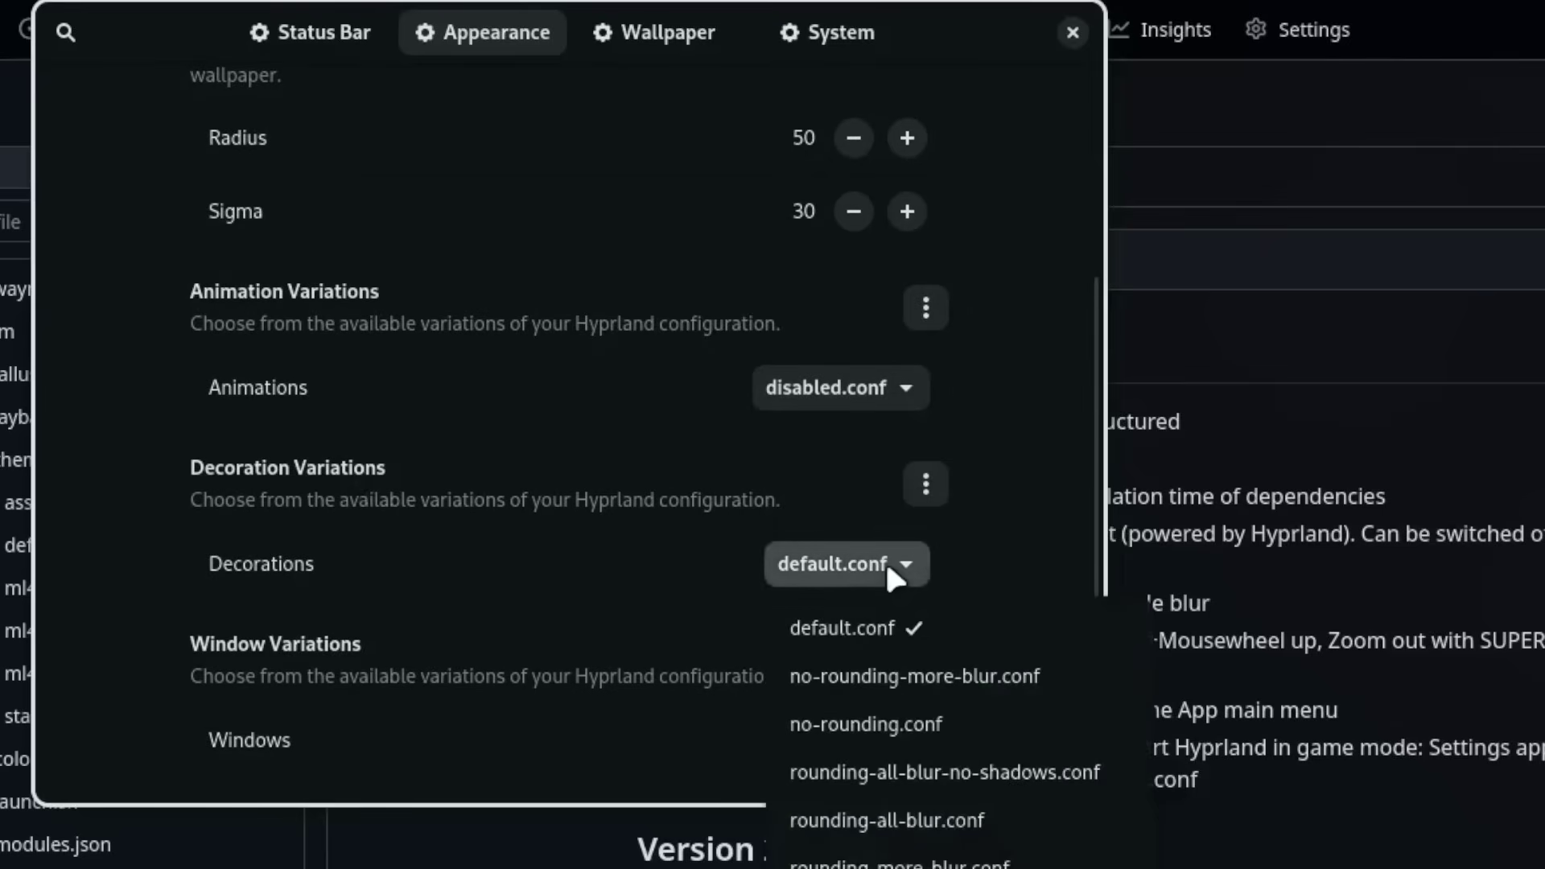
click(853, 837)
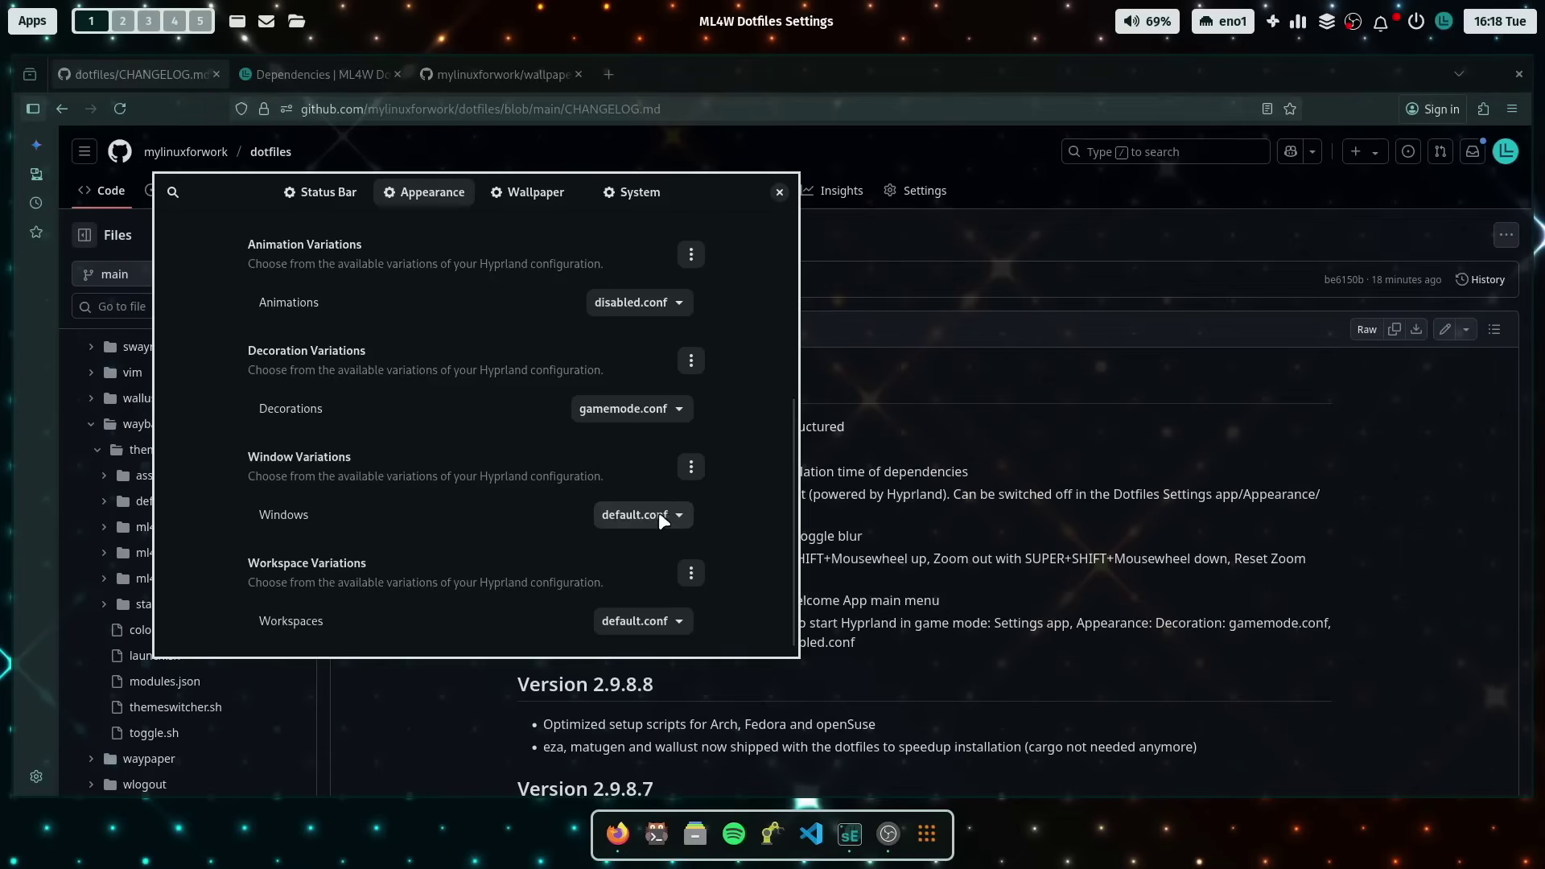
- Enlarge the Settings window and set Windows to gamemode.conf
click(871, 563)
scroll(907, 727, down, 1)
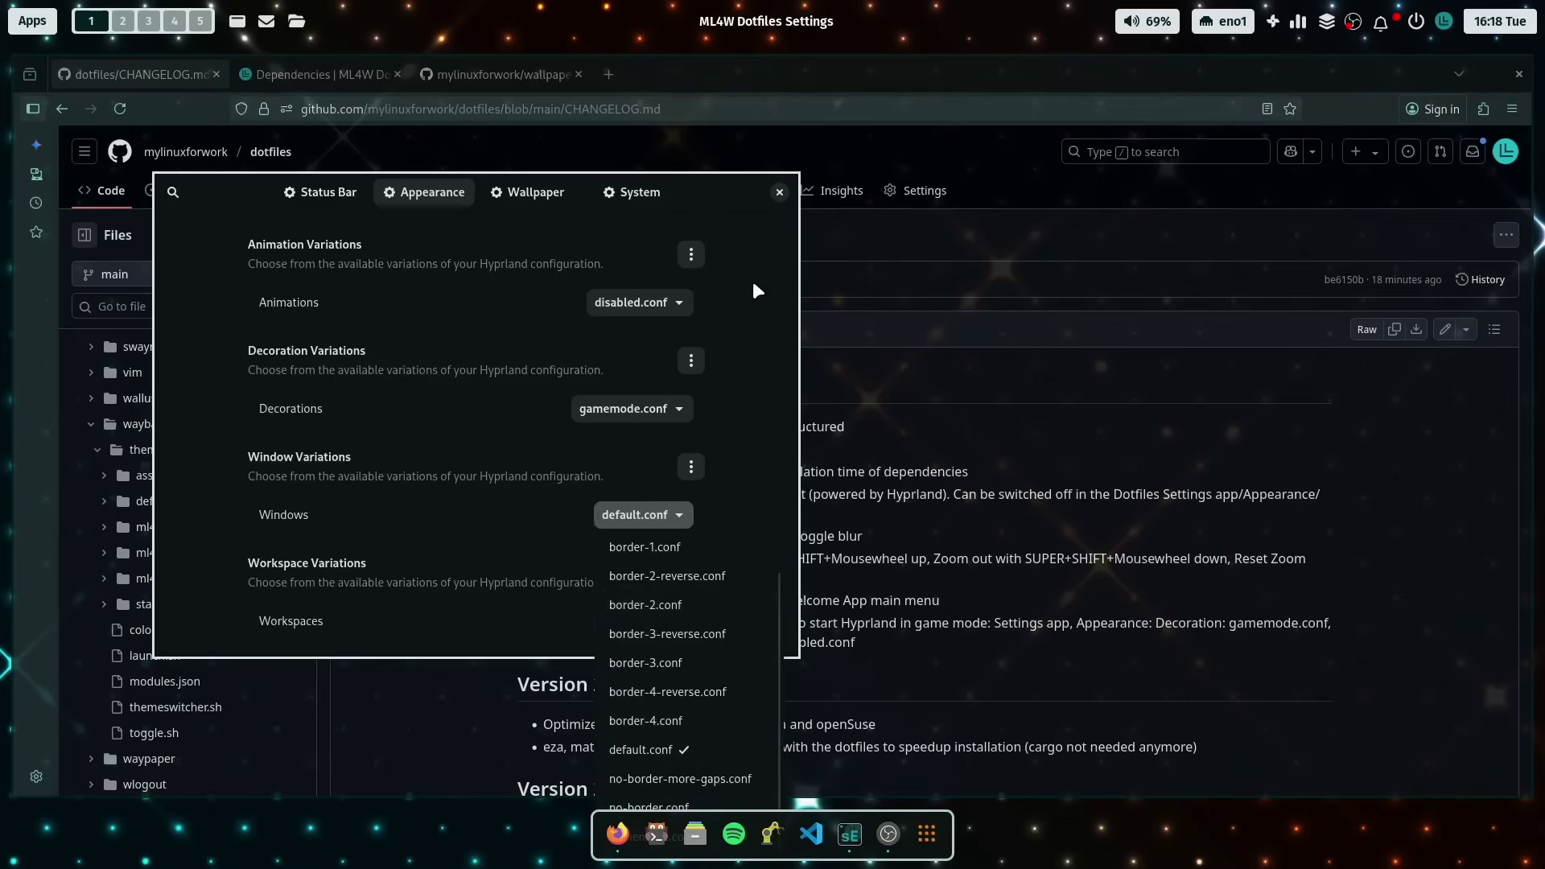
drag(755, 286, 904, 345)
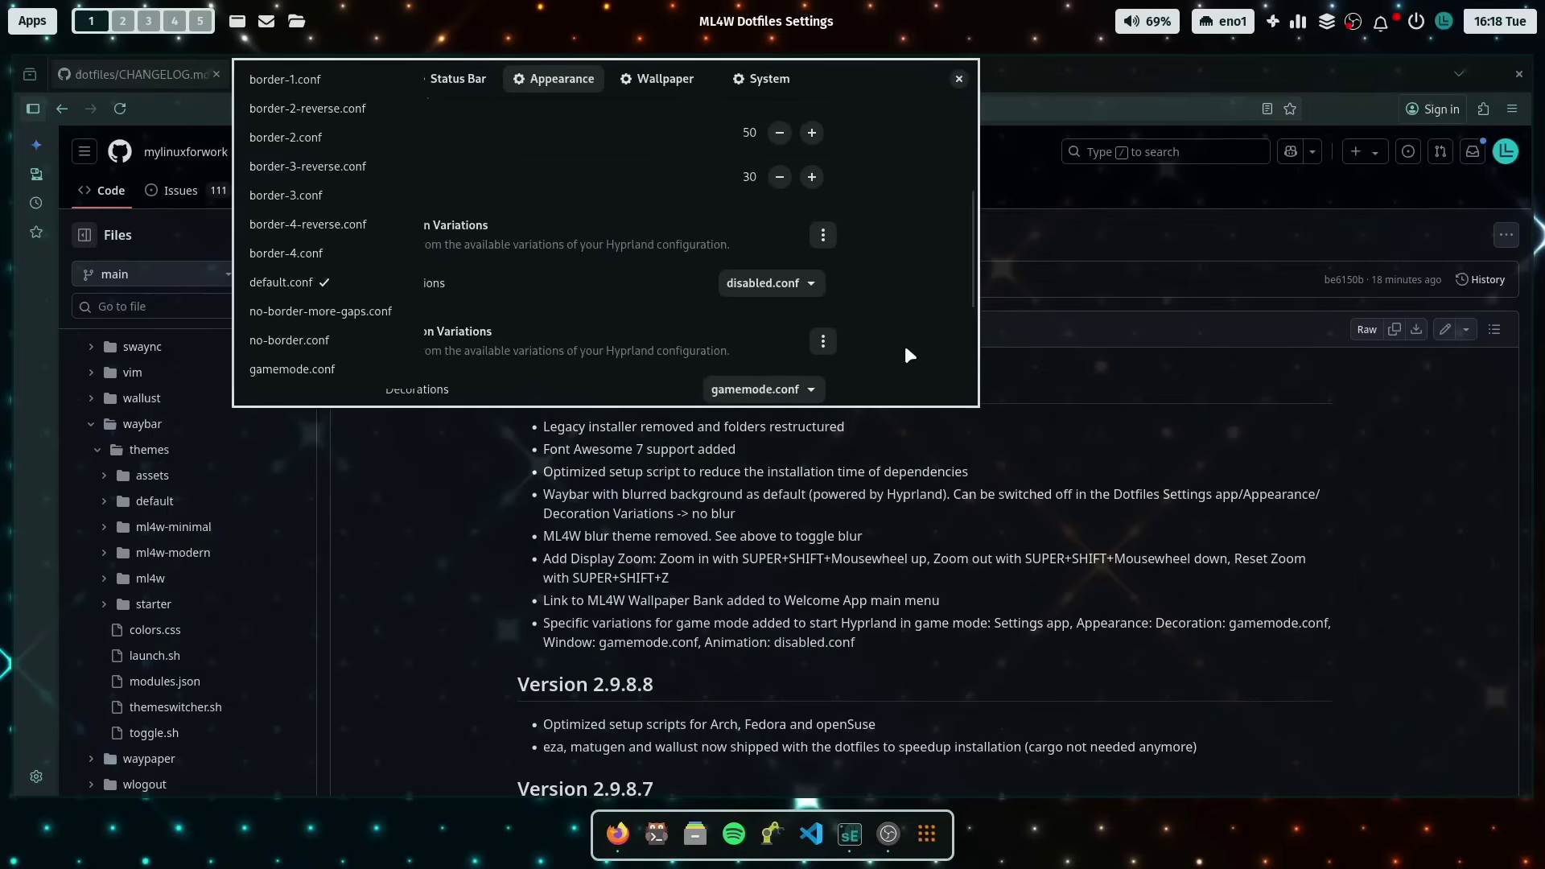
click(804, 391)
click(796, 711)
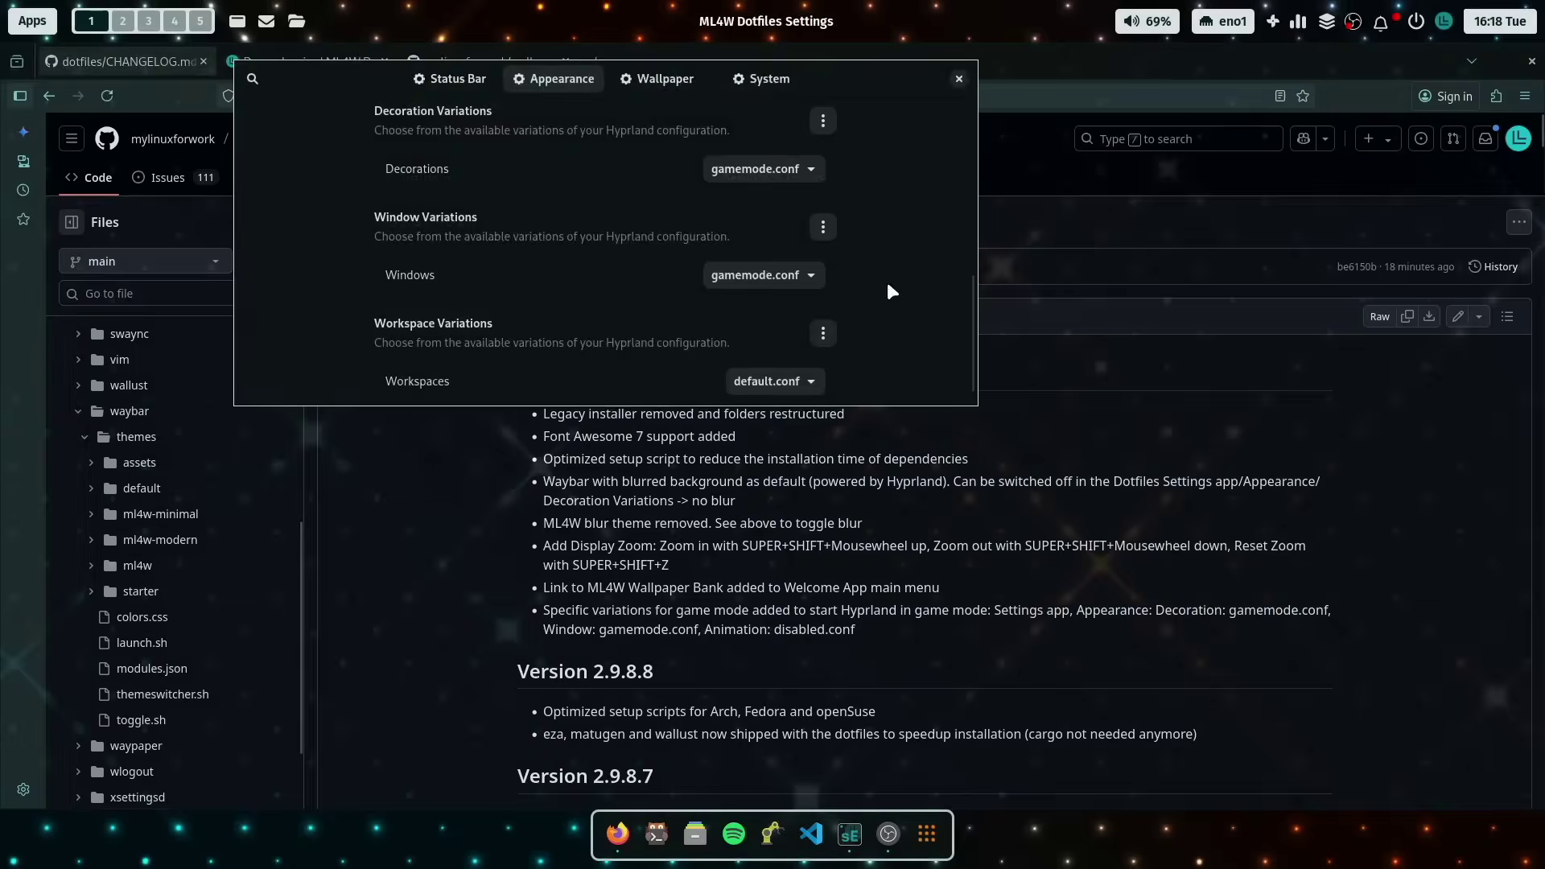
drag(272, 192, 415, 392)
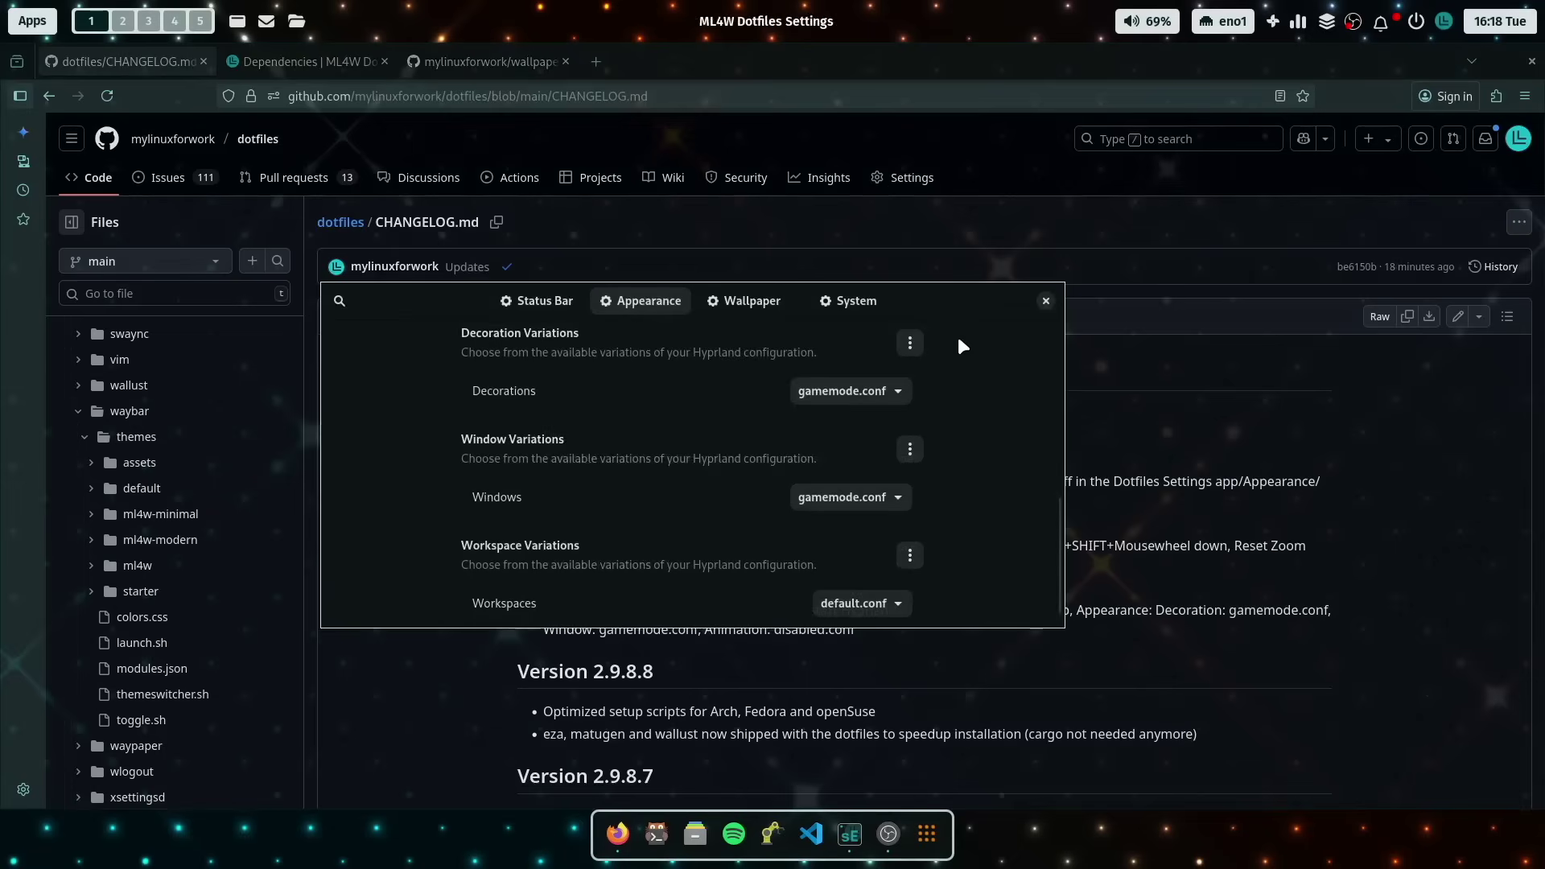
- Flip between workspaces 2 and 1 to see the game-mode look
key(super+2)
key(super+1)
key(super+2)
key(super+1)
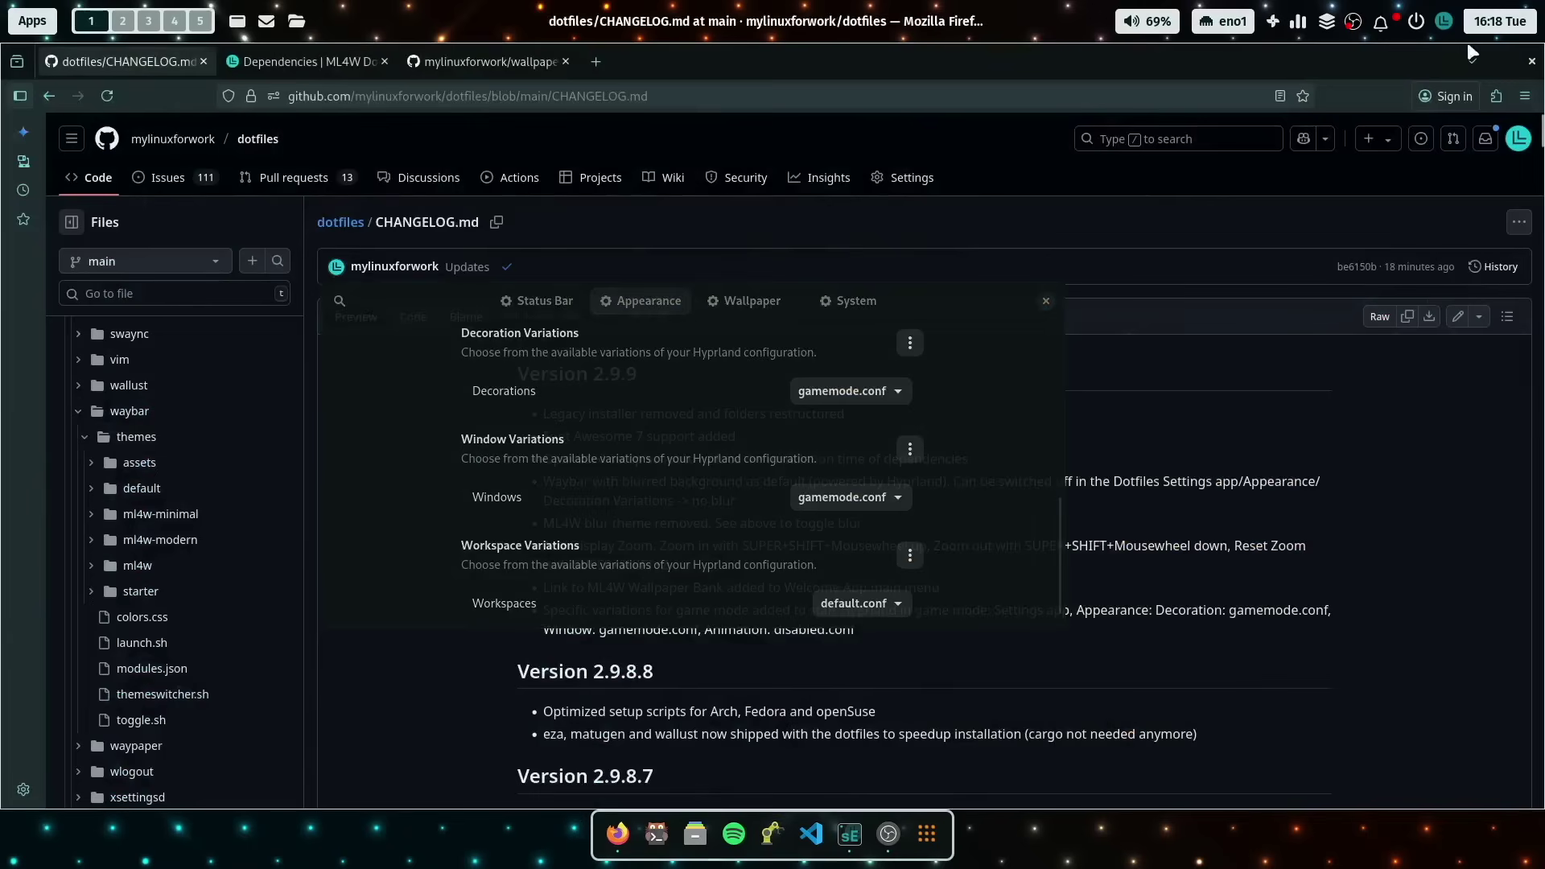
- From the ML4W Sidebar, switch the dock off and toggle Waybar off and on
click(1446, 22)
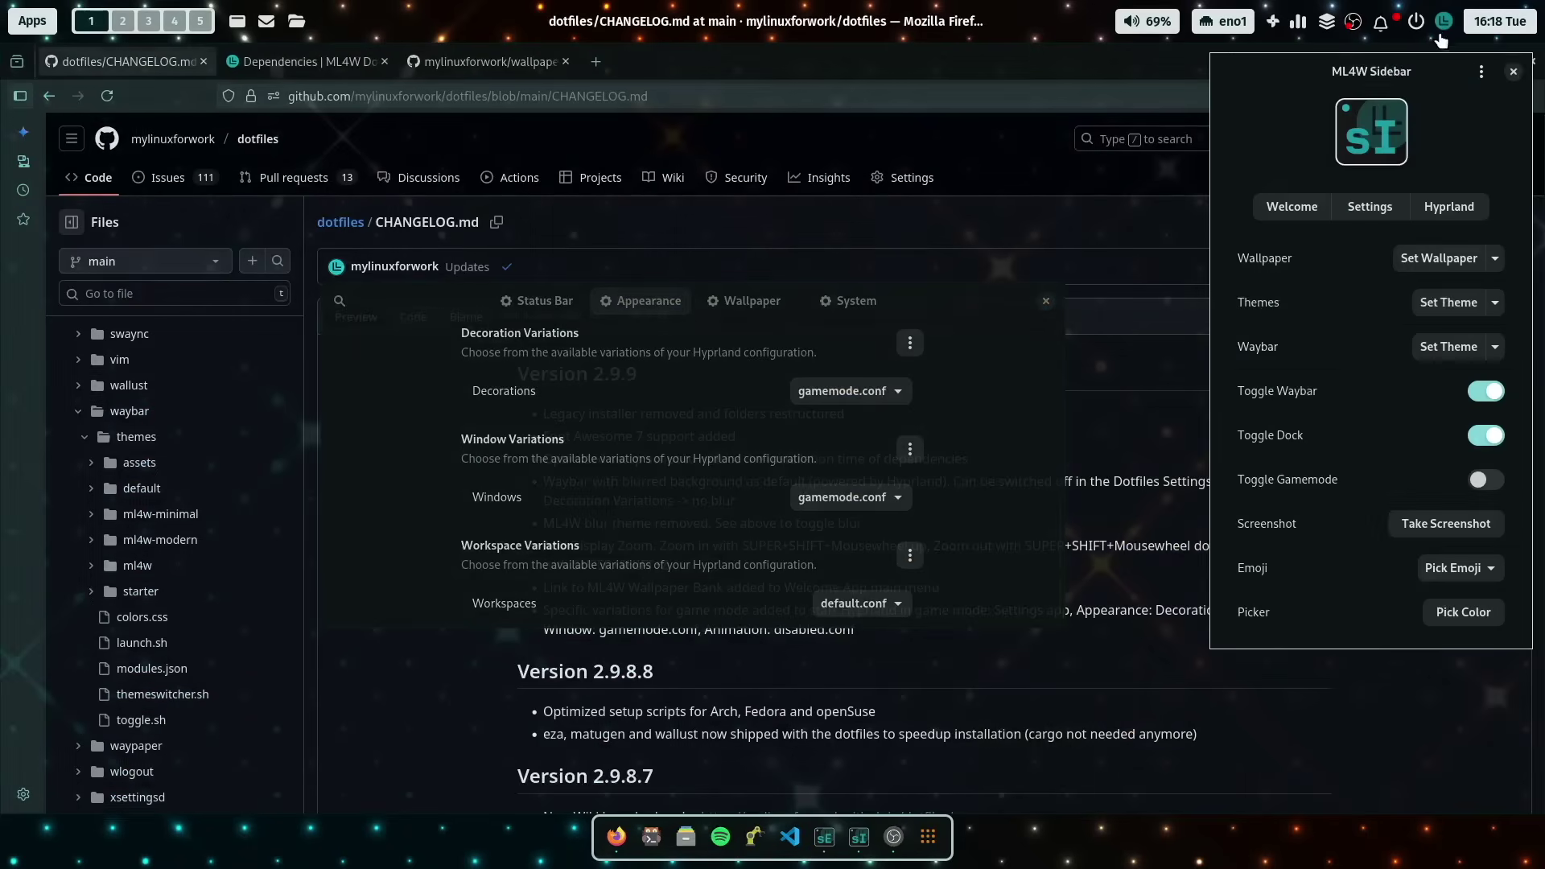
click(1484, 436)
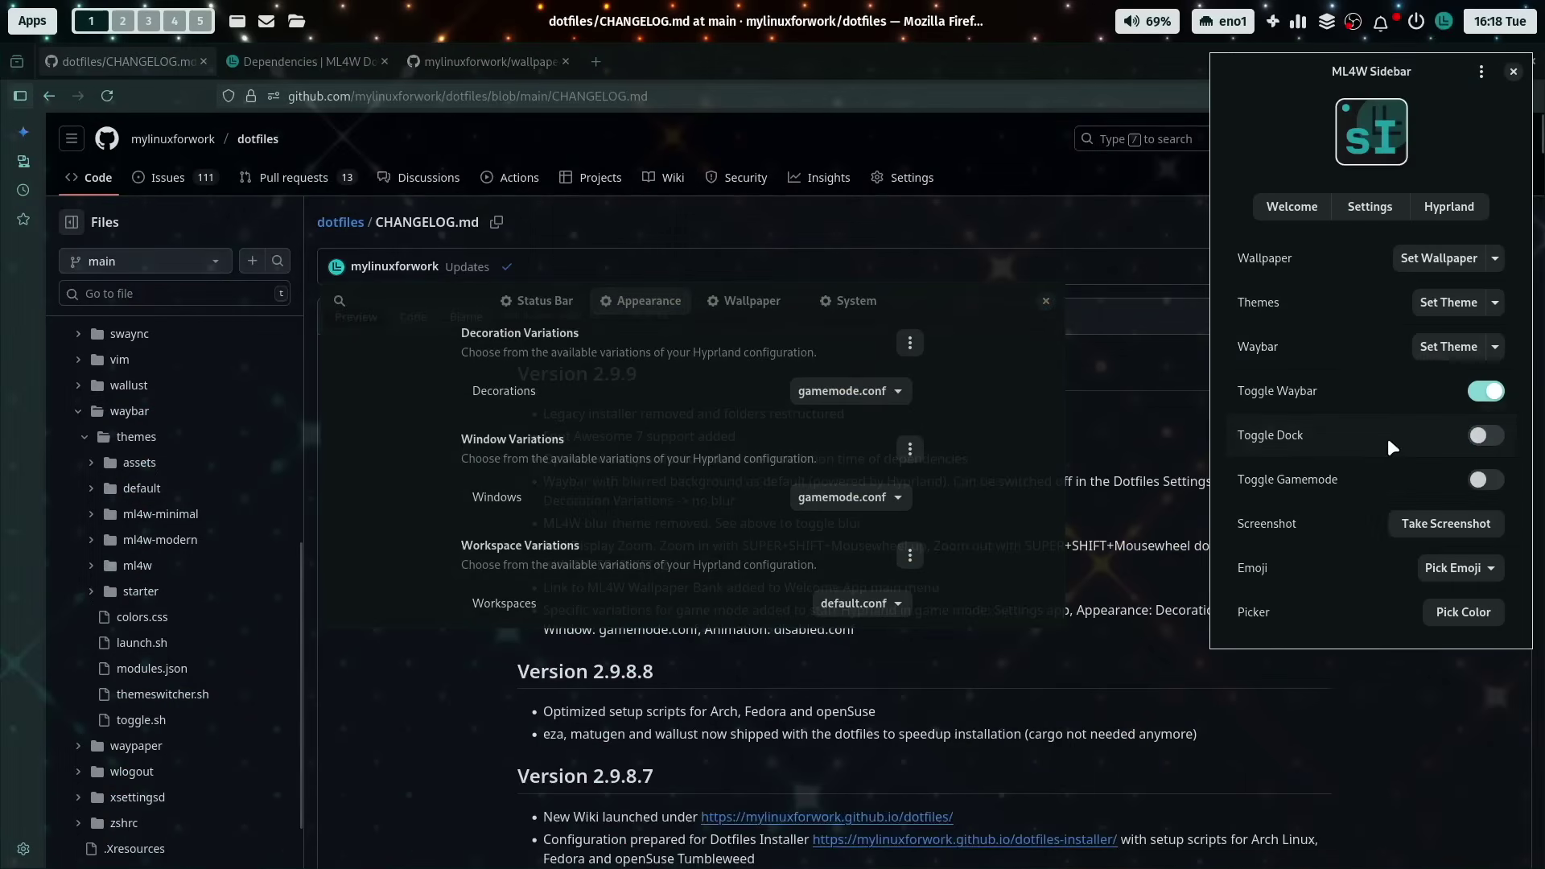
click(1483, 390)
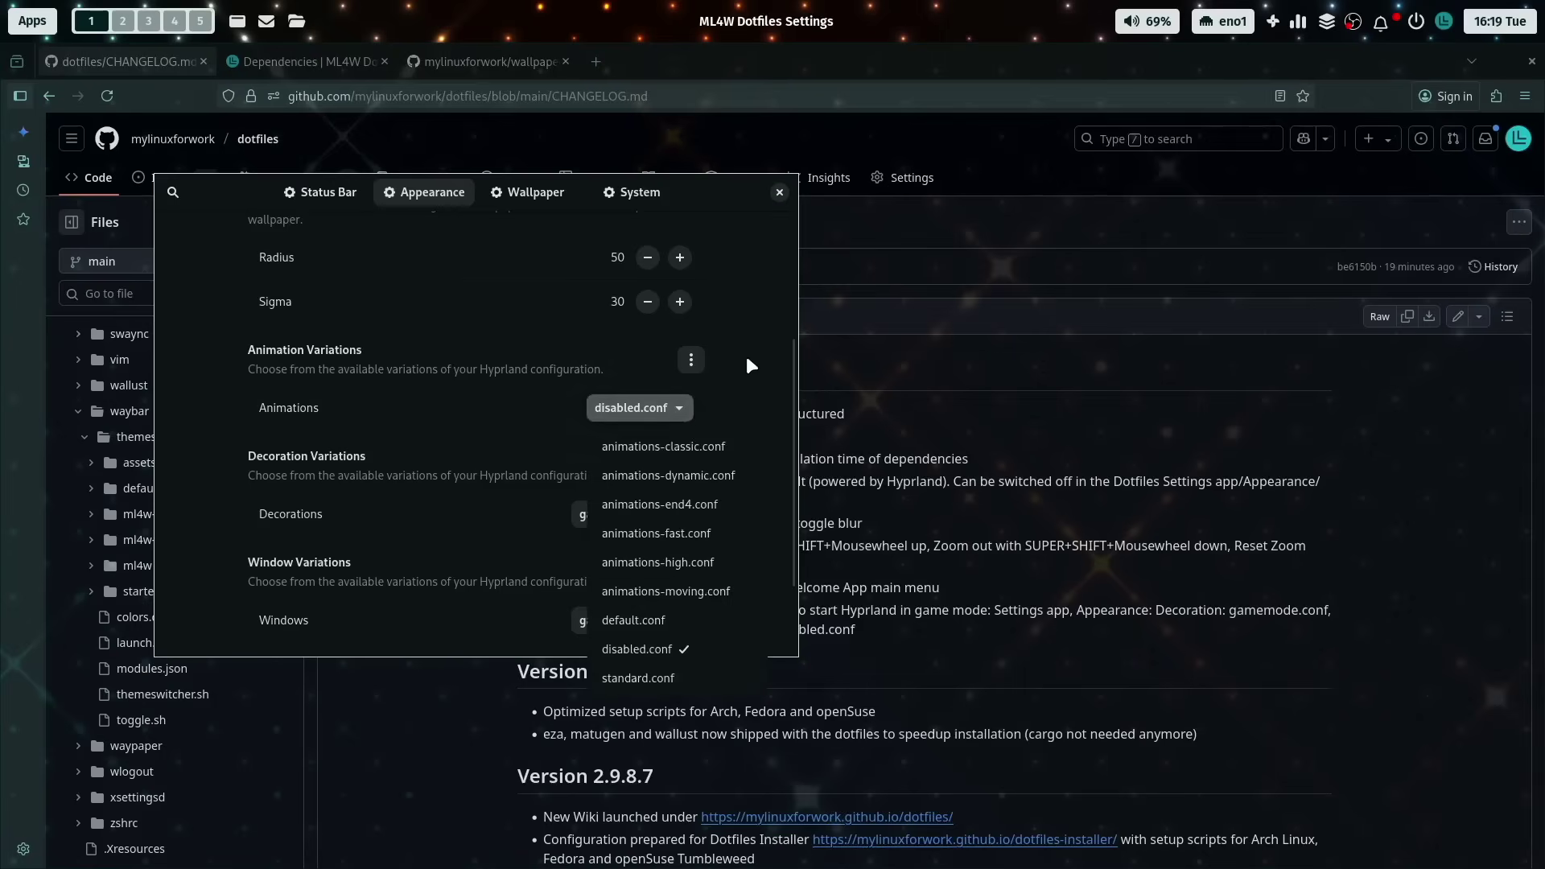
- Reset the Animations, Decorations and Windows variations to default.conf
click(746, 356)
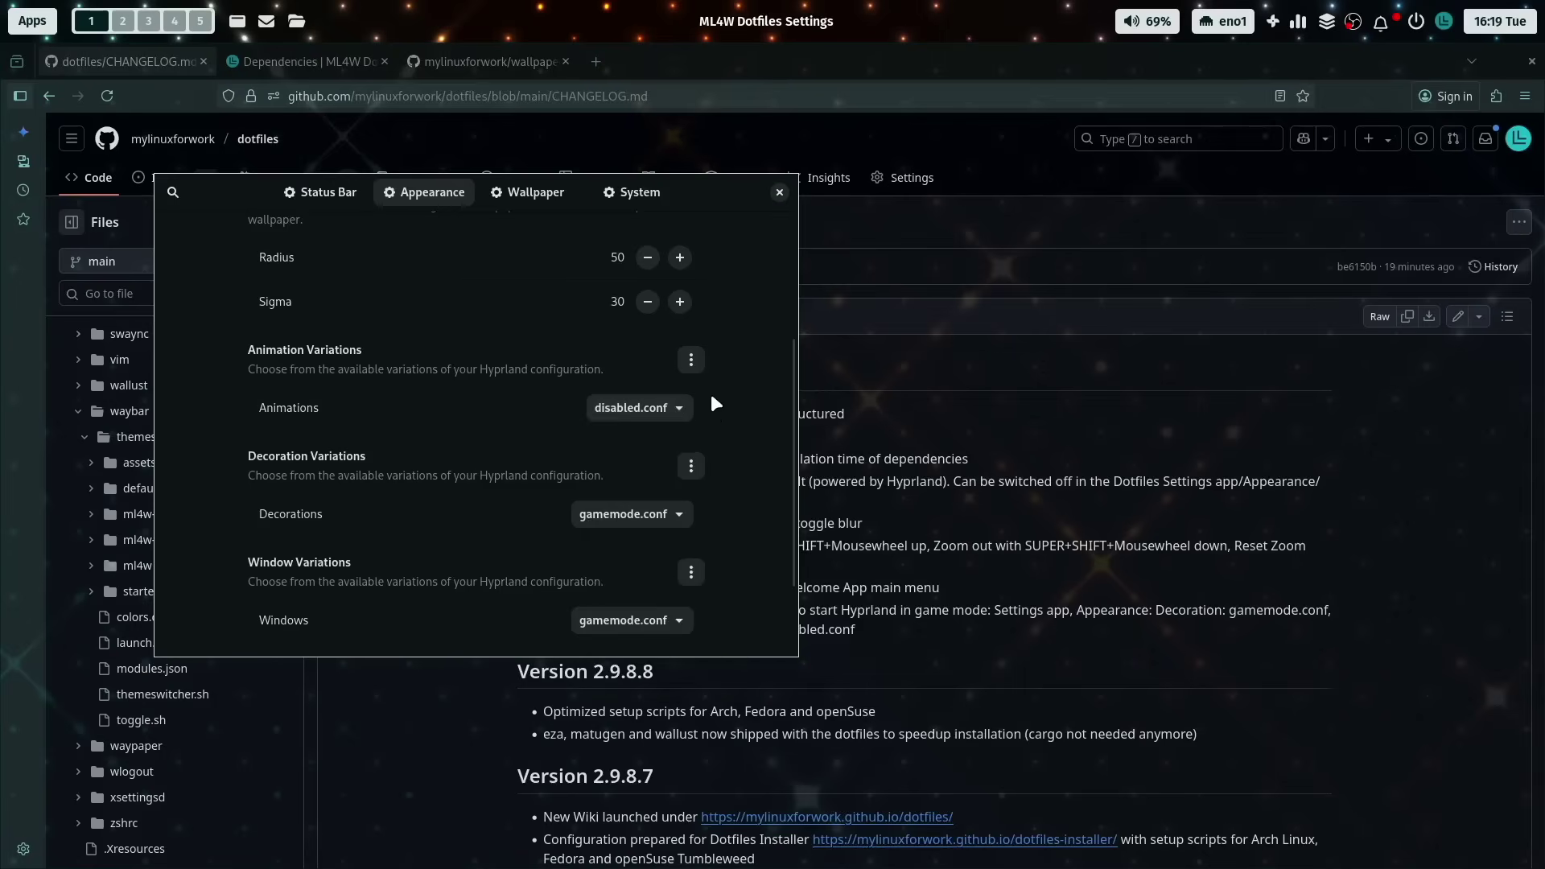
click(664, 404)
click(673, 618)
click(653, 509)
click(646, 550)
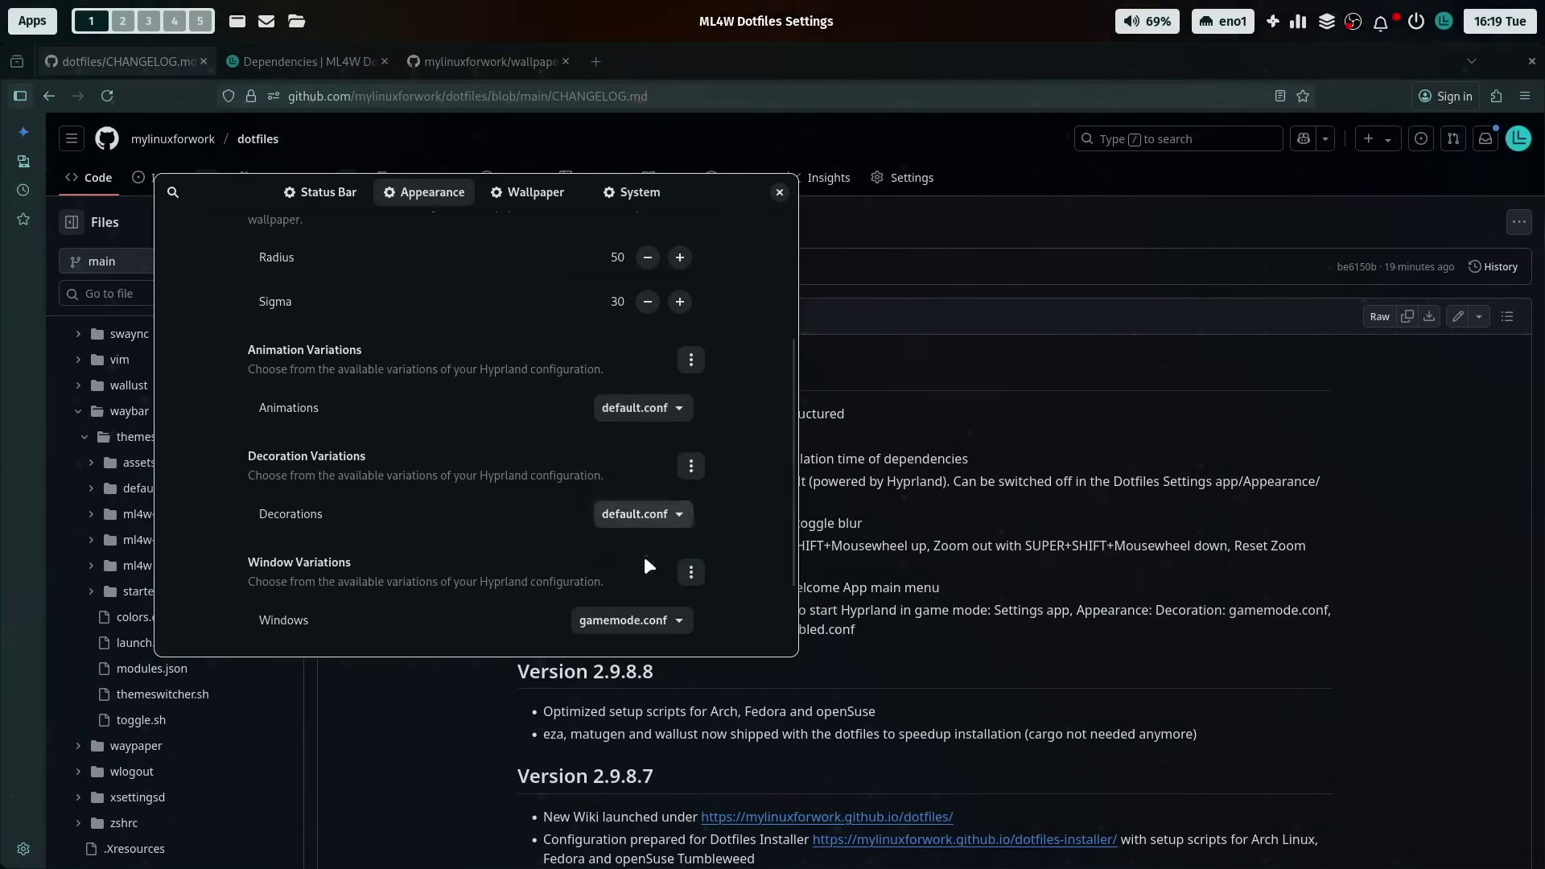
scroll(766, 461, down, 2)
click(654, 510)
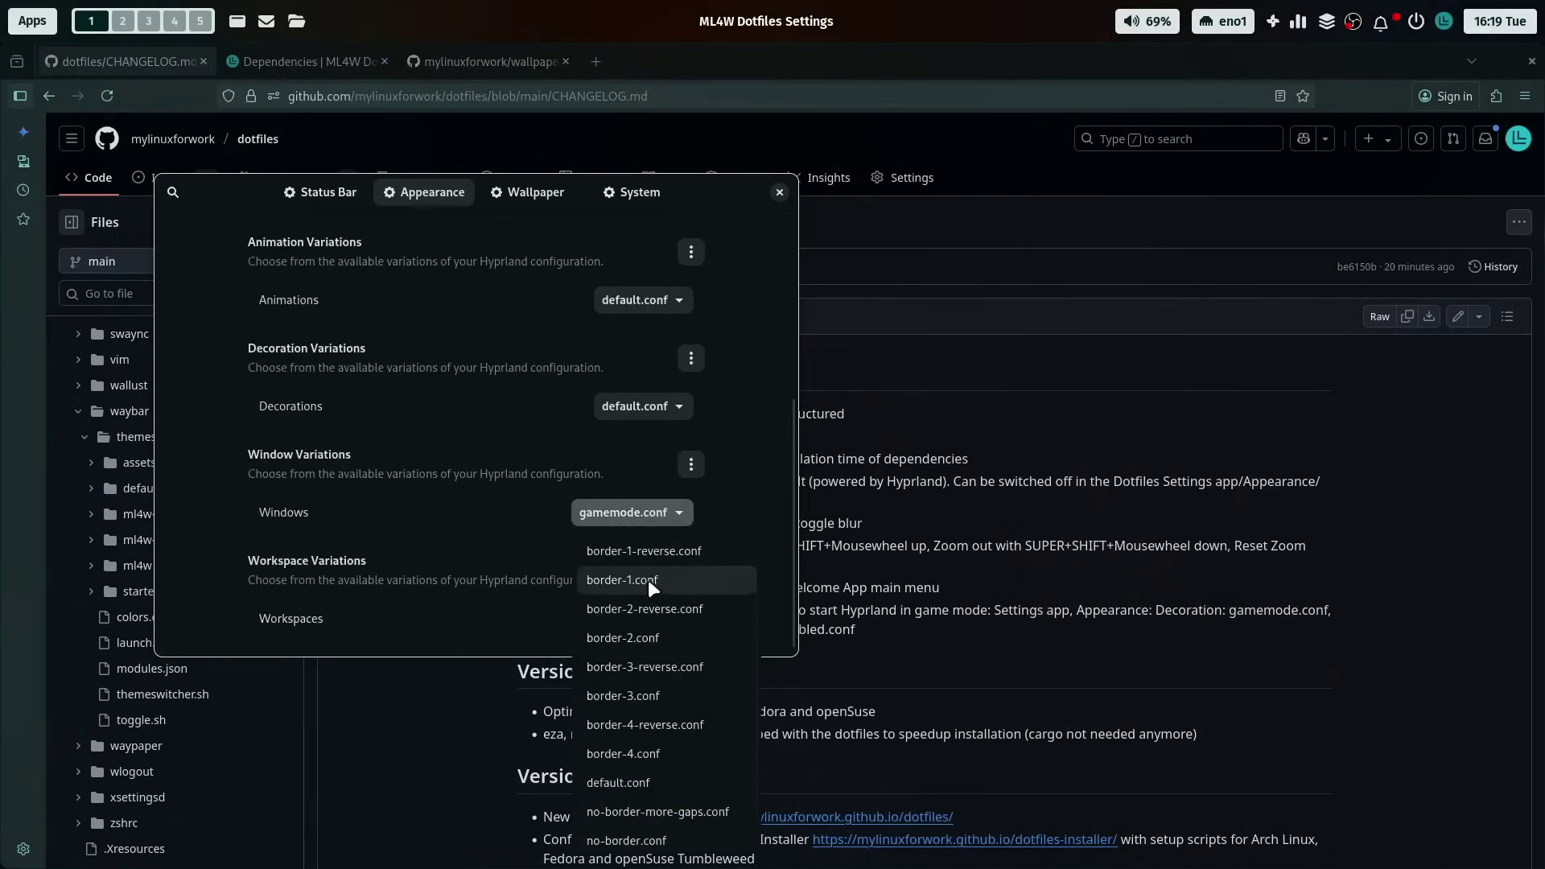
click(652, 776)
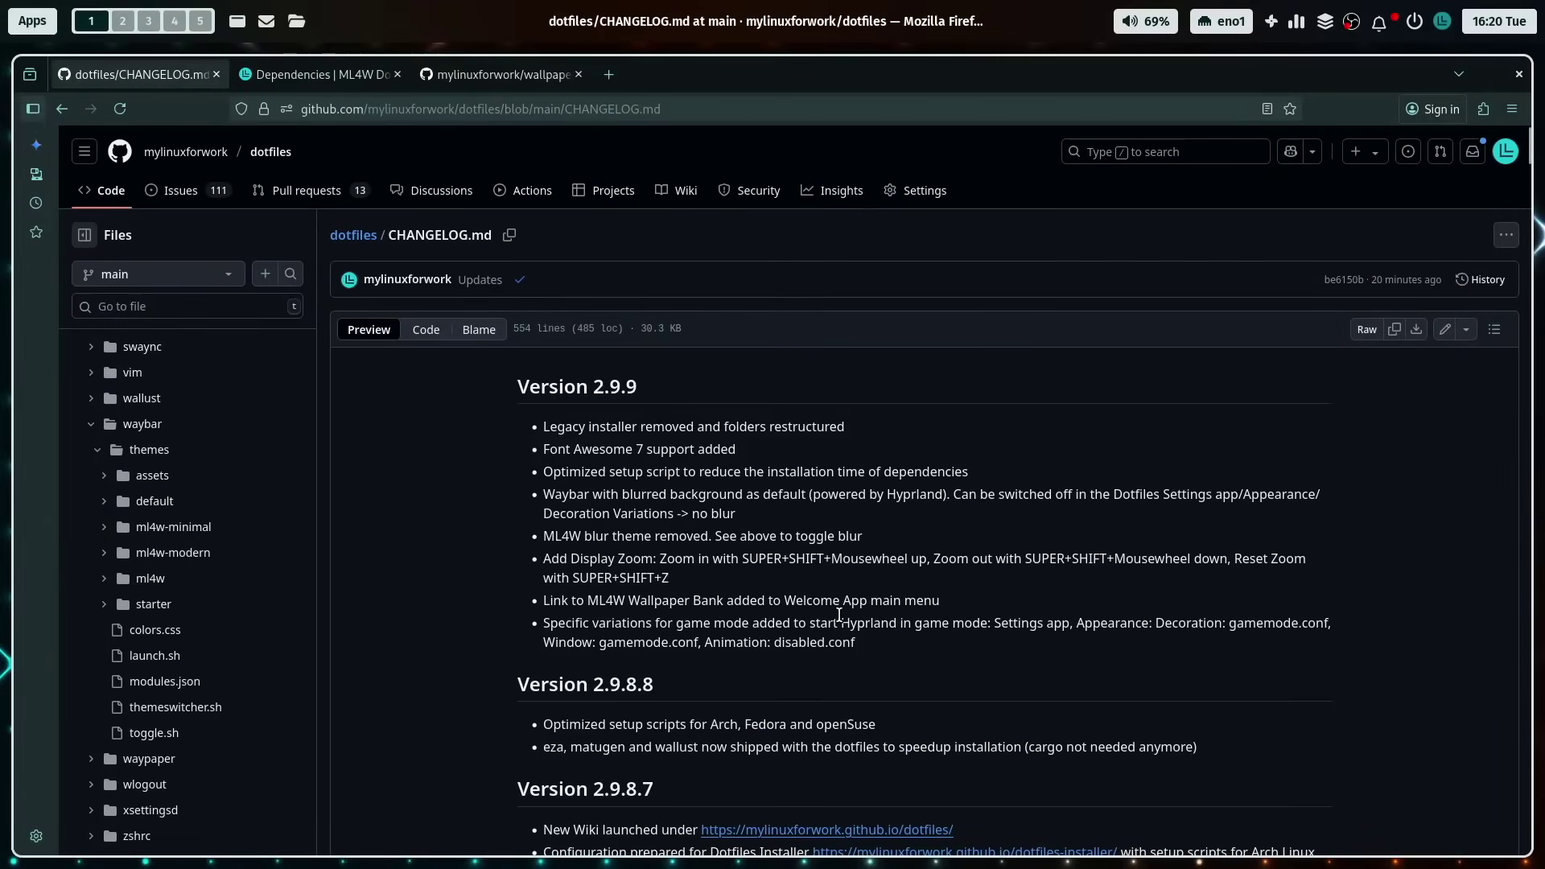
- Switch to the wiki's Dependencies tab and return to the wiki home page
click(341, 72)
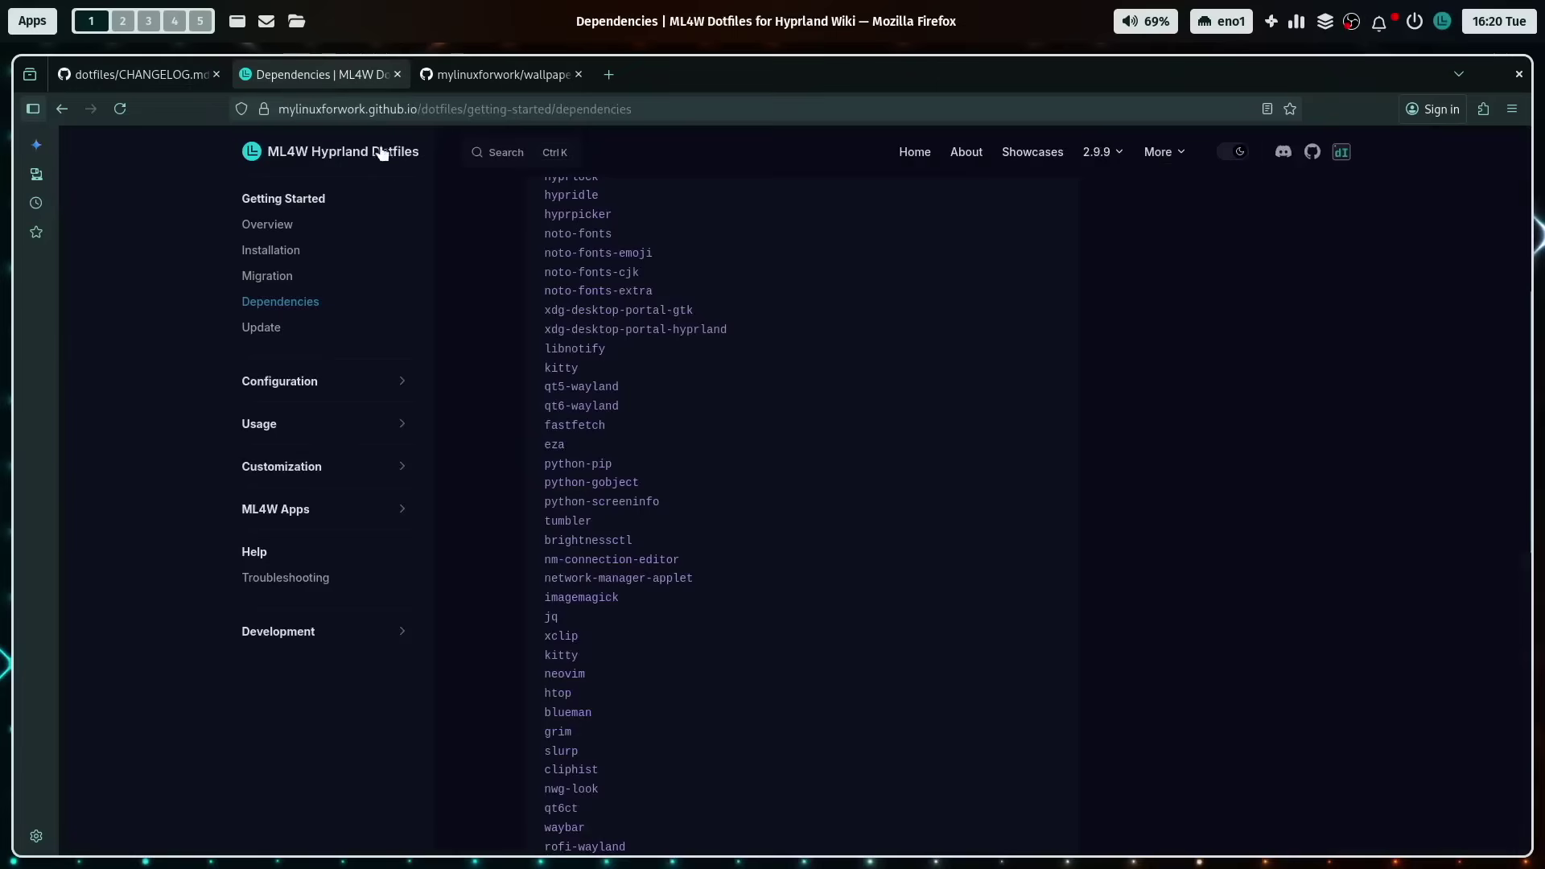
scroll(623, 325, up, 5)
click(354, 157)
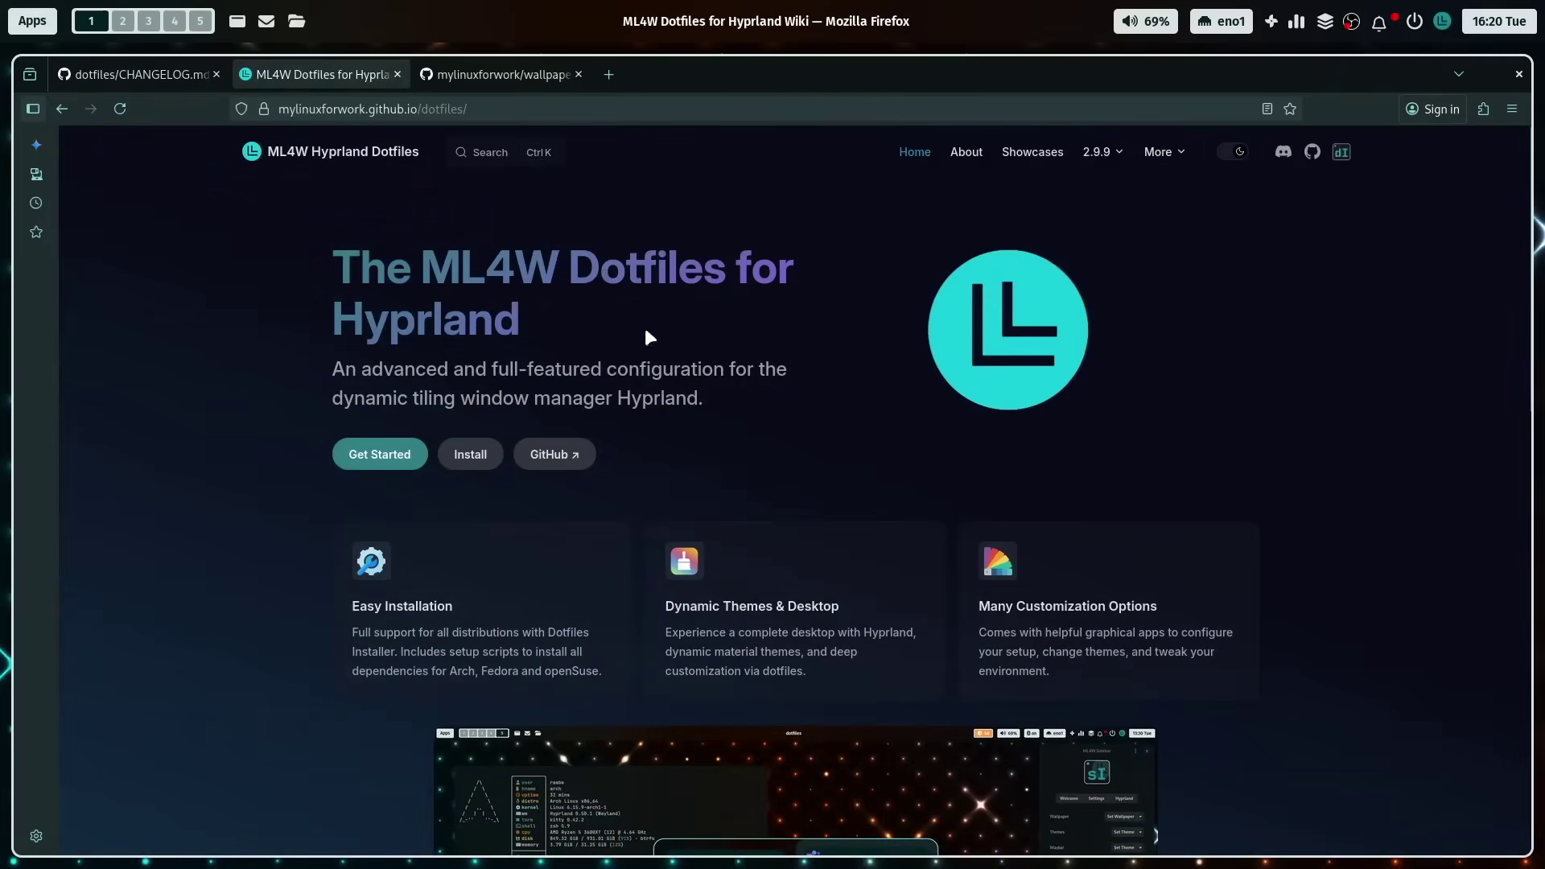
- Step through Overview, Migration, Dependencies and Update, then expand Configuration
click(379, 454)
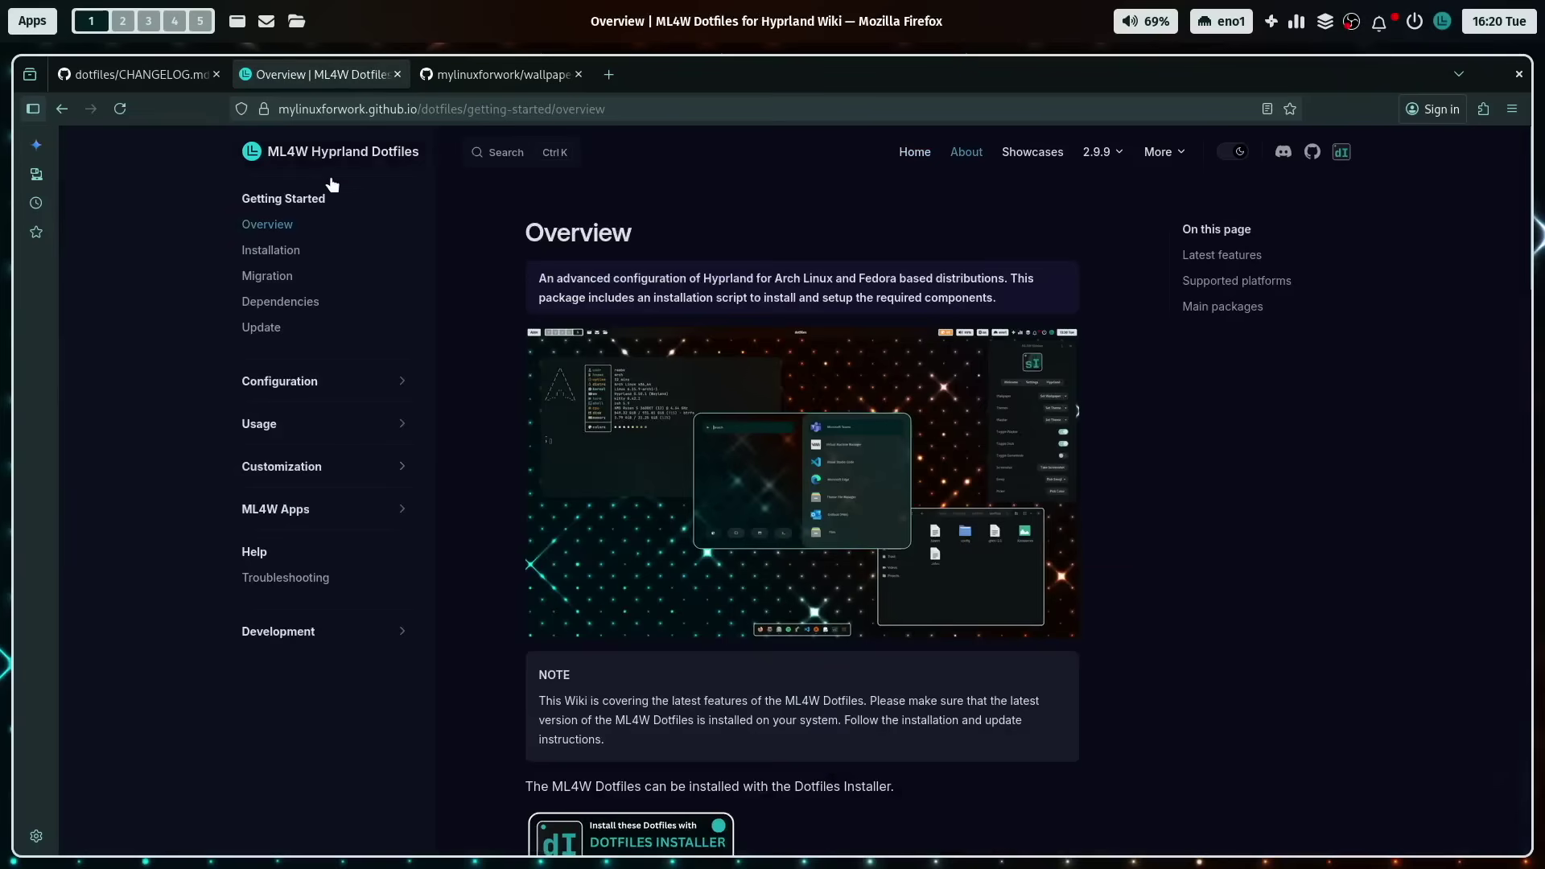
click(280, 277)
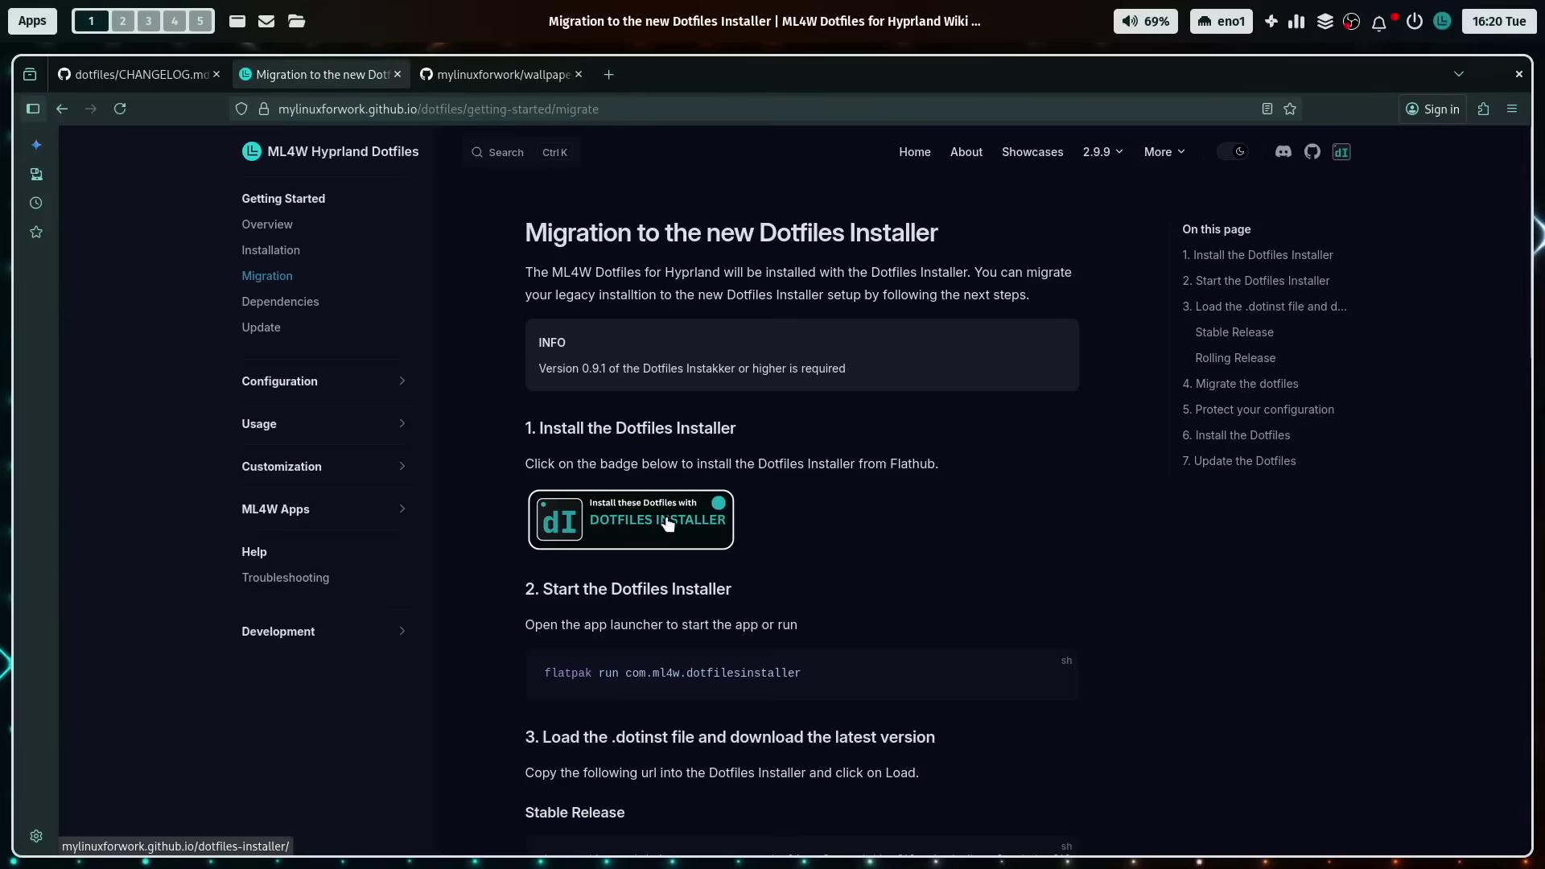
click(283, 302)
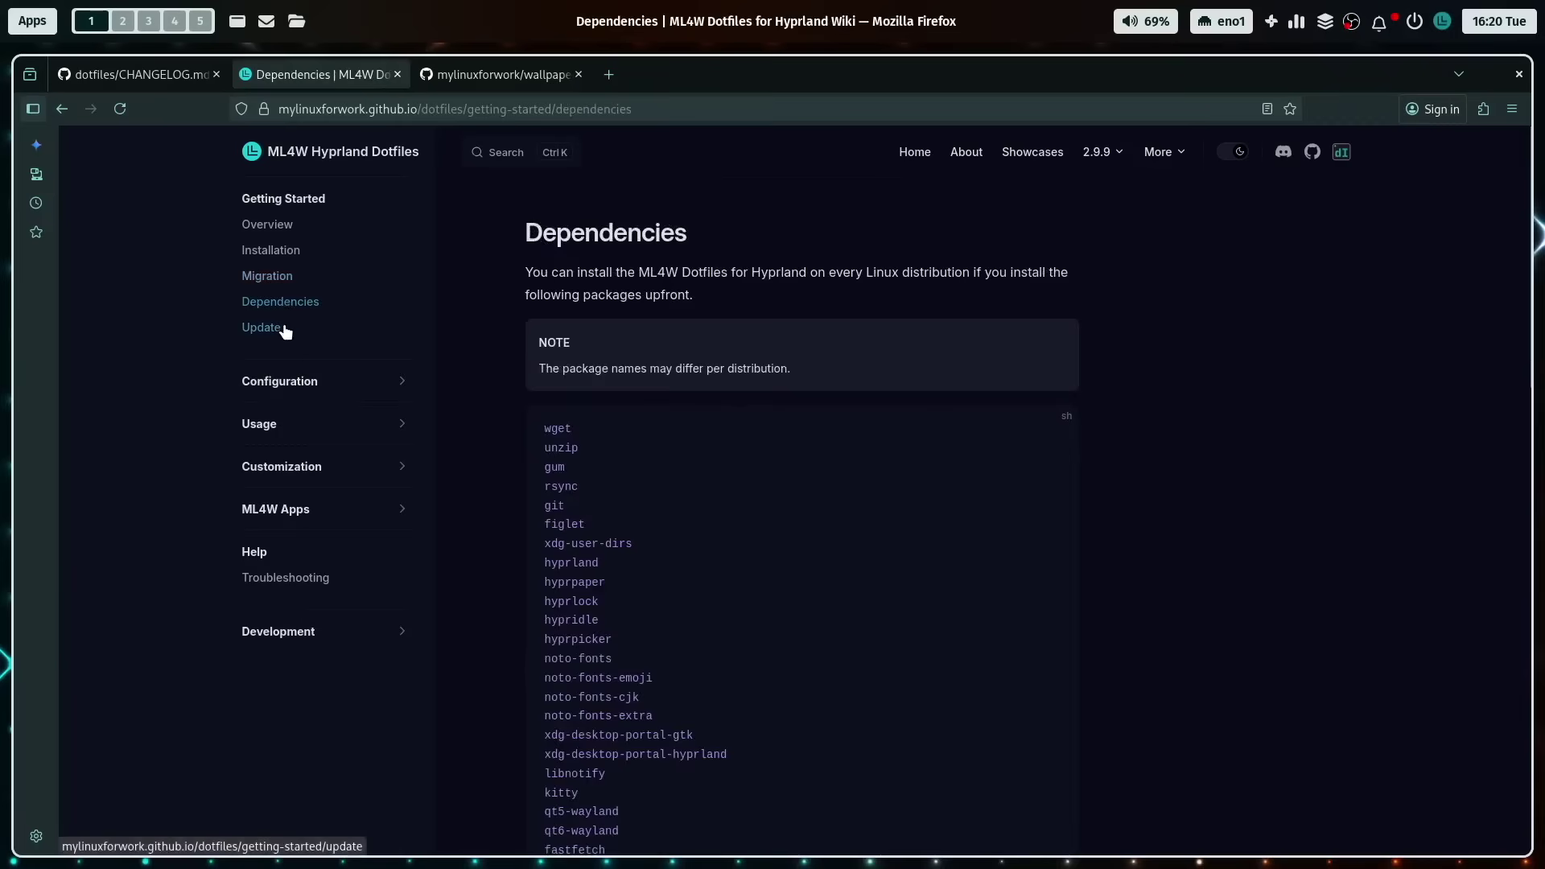
click(267, 333)
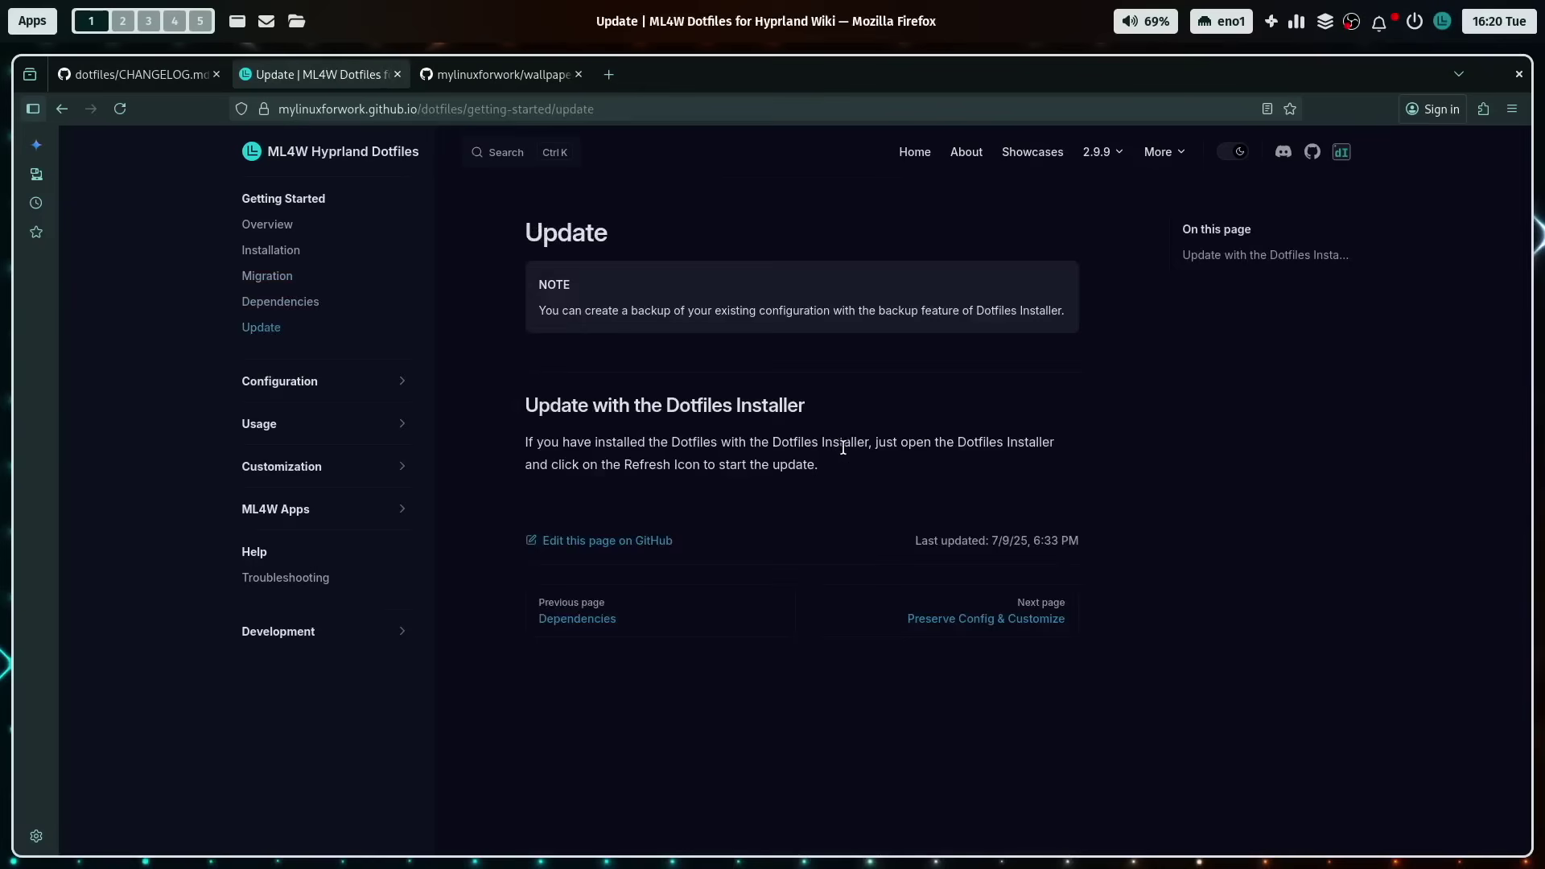
click(303, 387)
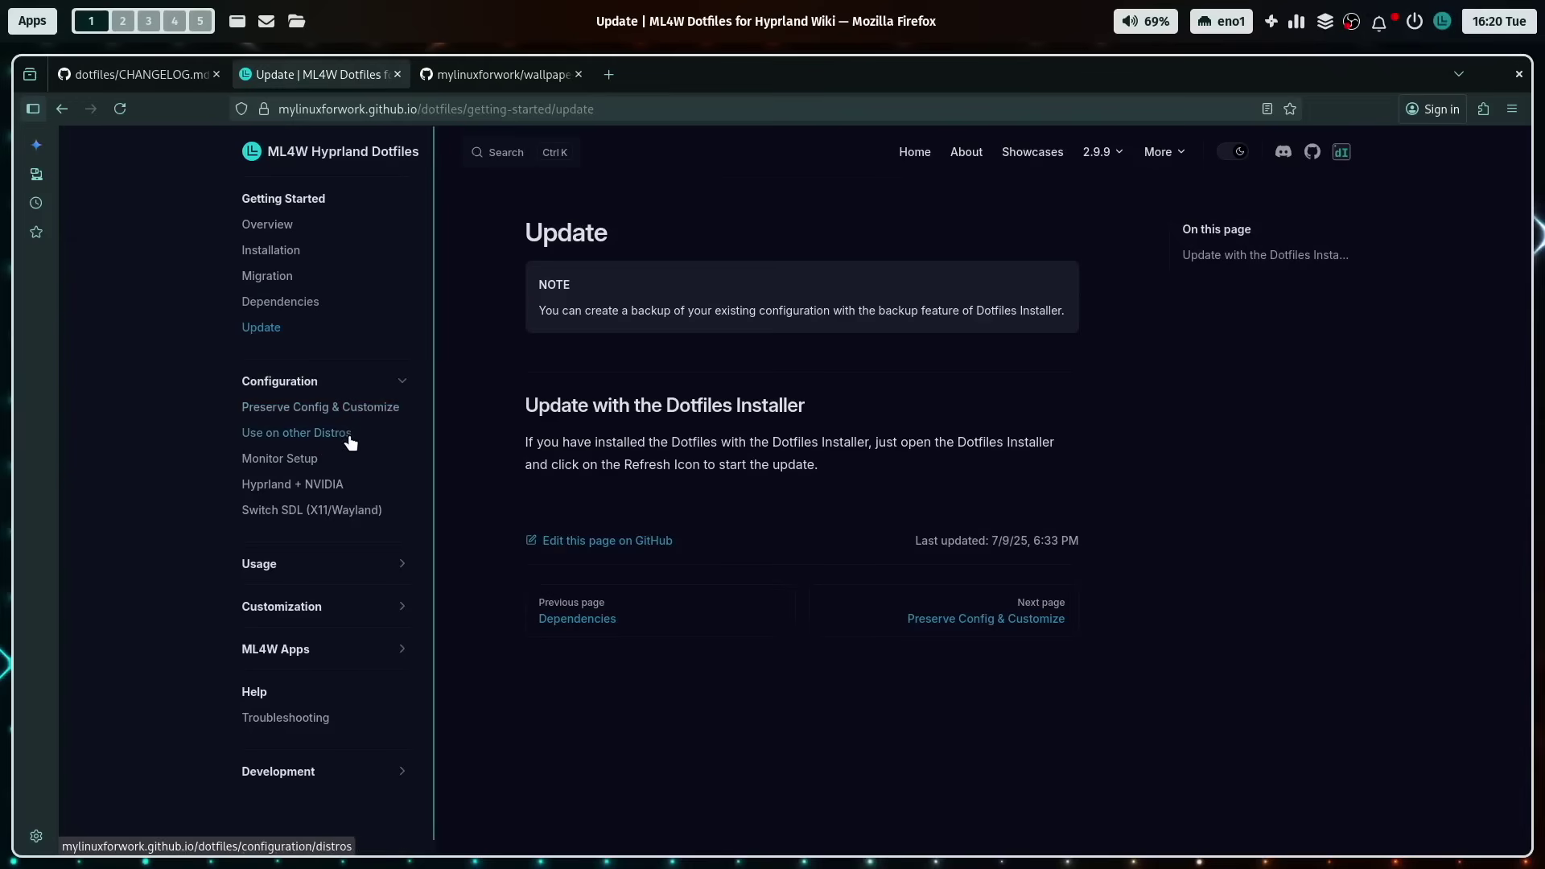
- Read the Monitor Setup page's nwg-displays instructions, then expand the Usage section
click(338, 465)
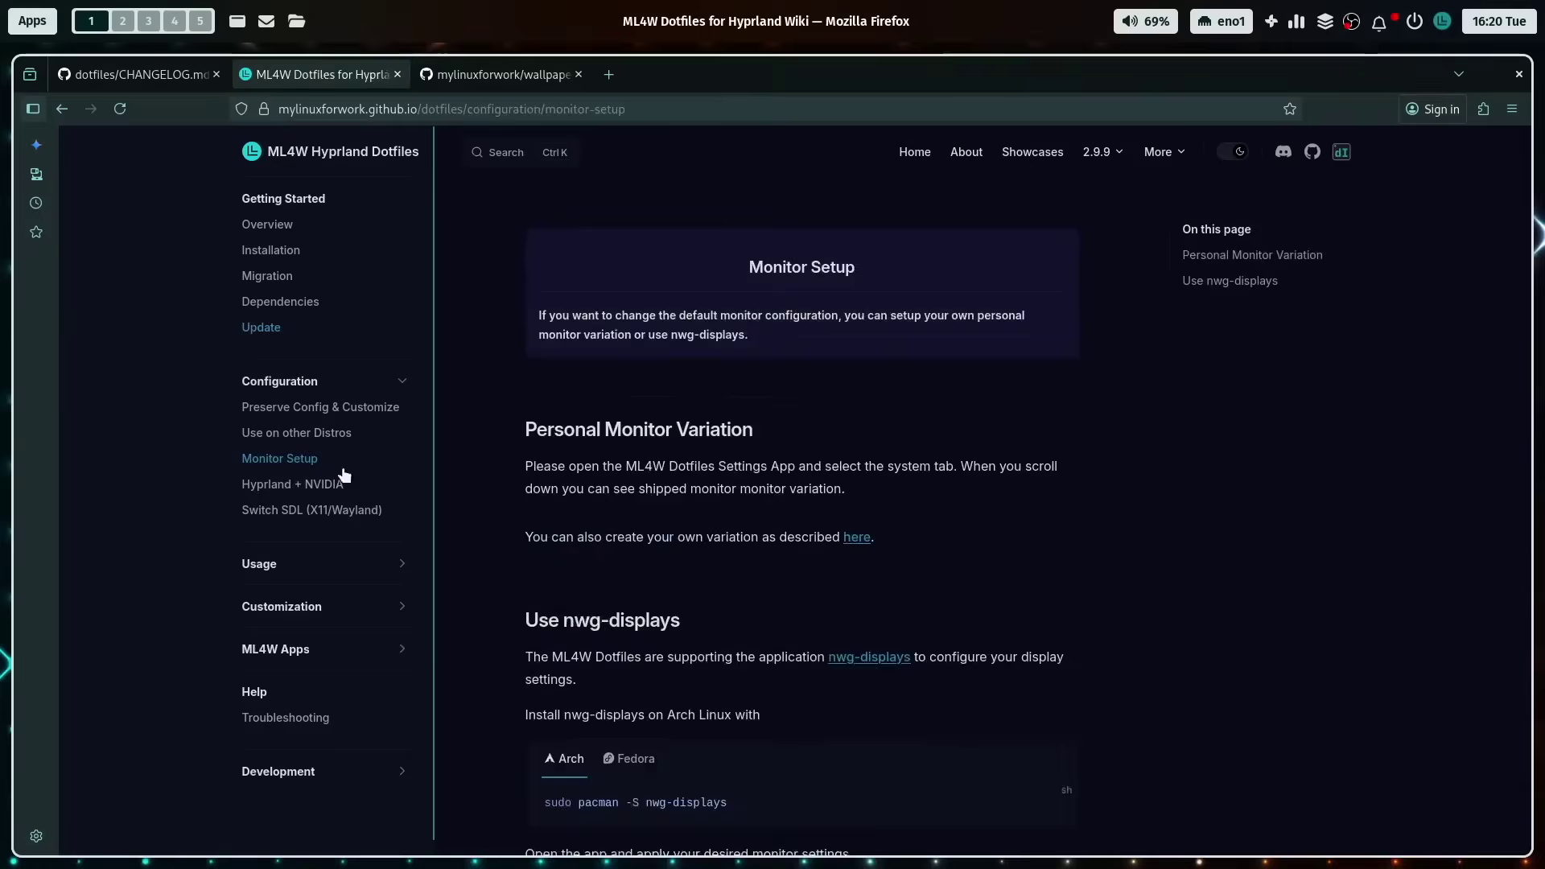
scroll(814, 436, down, 4)
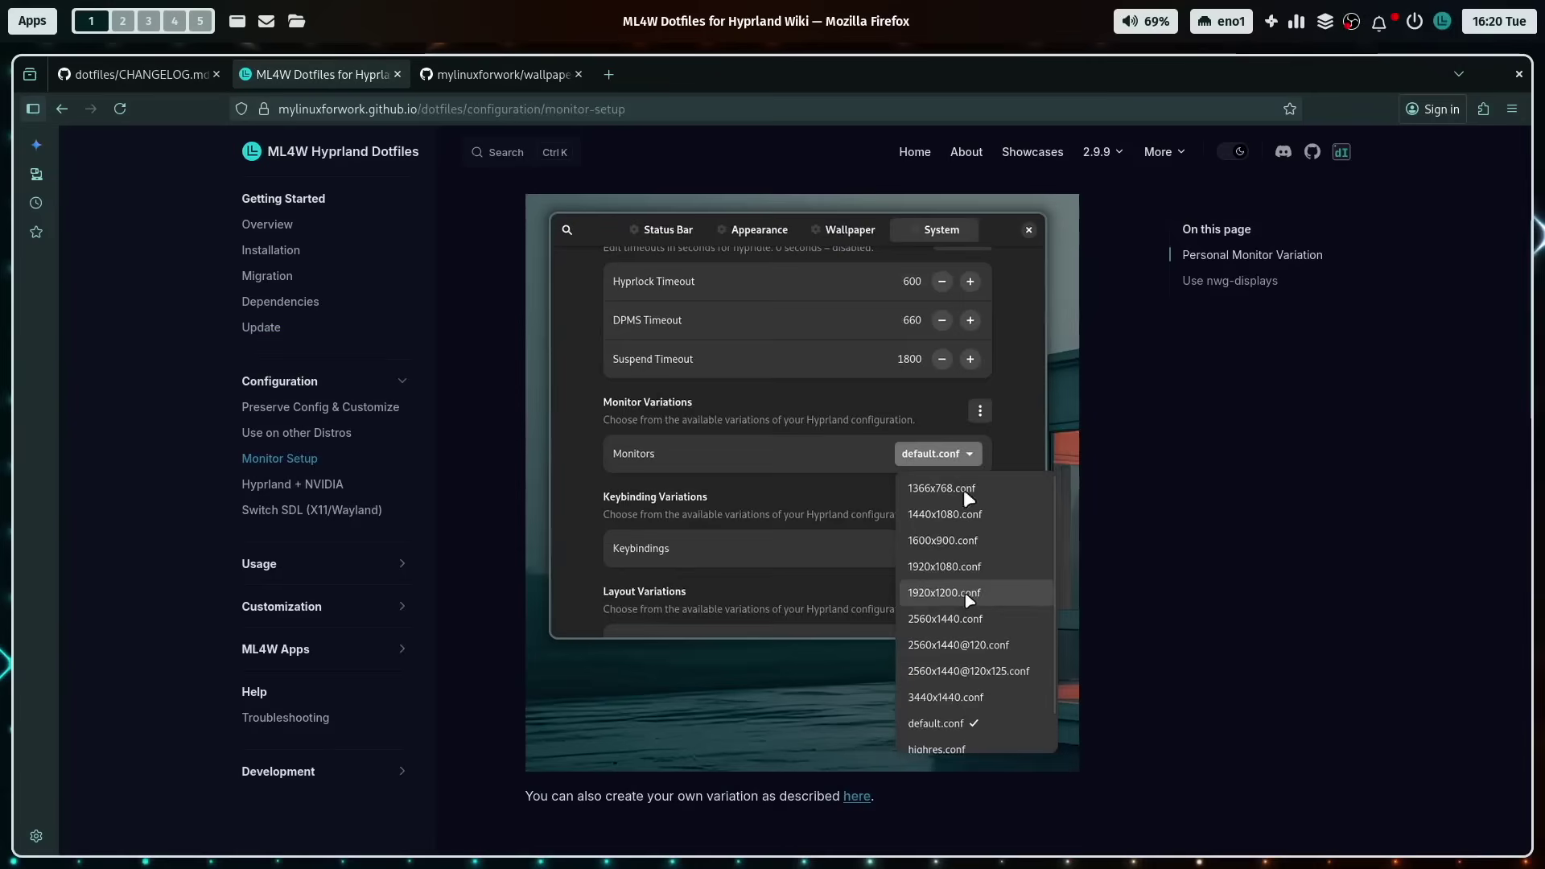
scroll(837, 390, down, 8)
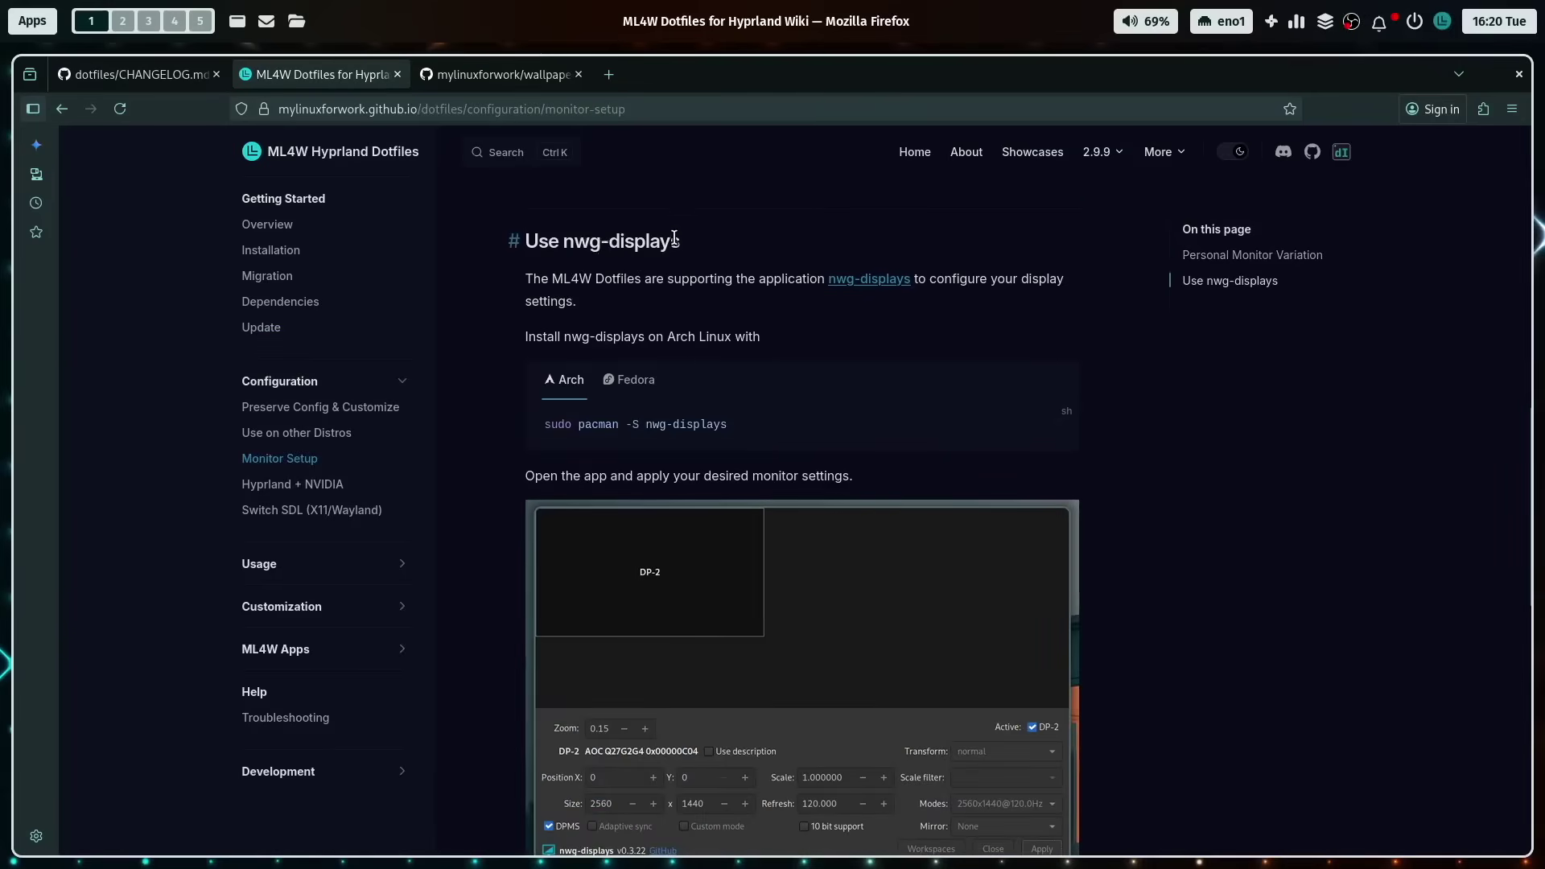
scroll(762, 441, down, 3)
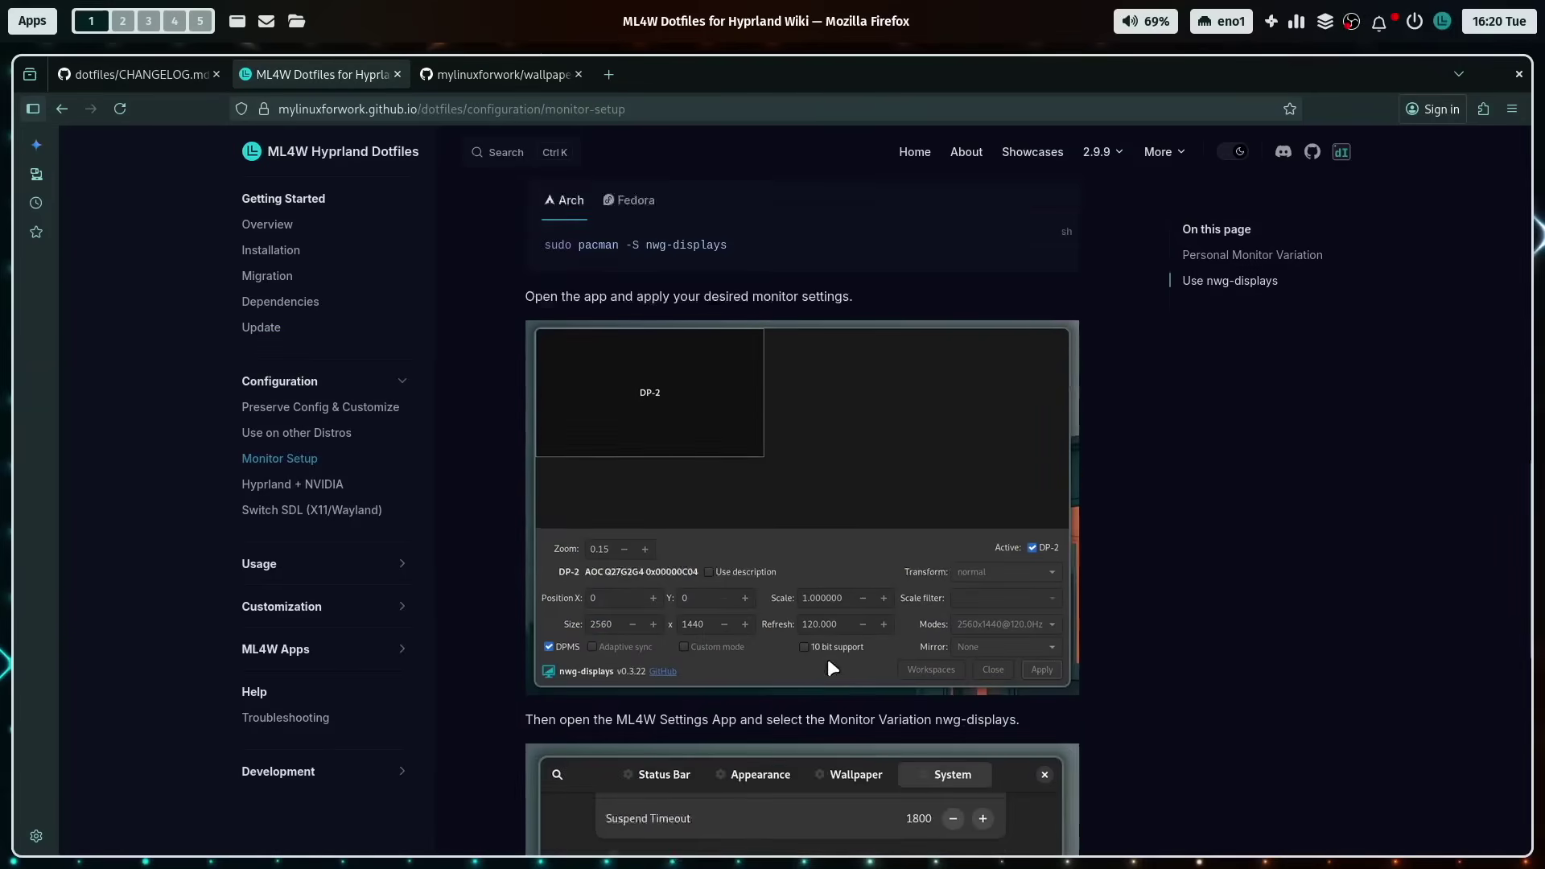
scroll(798, 438, down, 3)
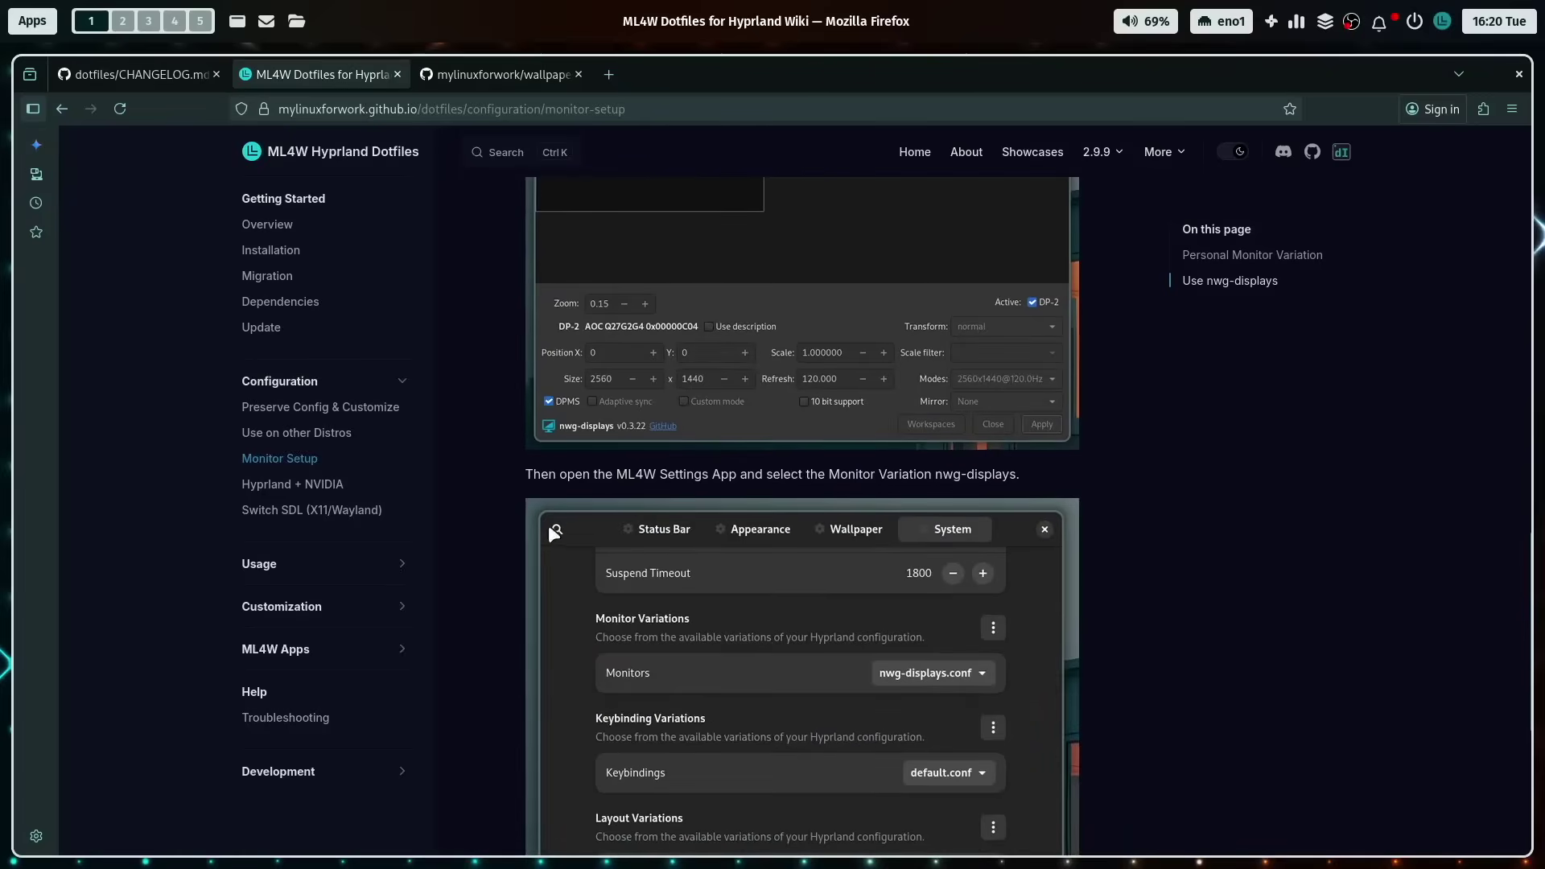
click(329, 572)
scroll(452, 495, down, 3)
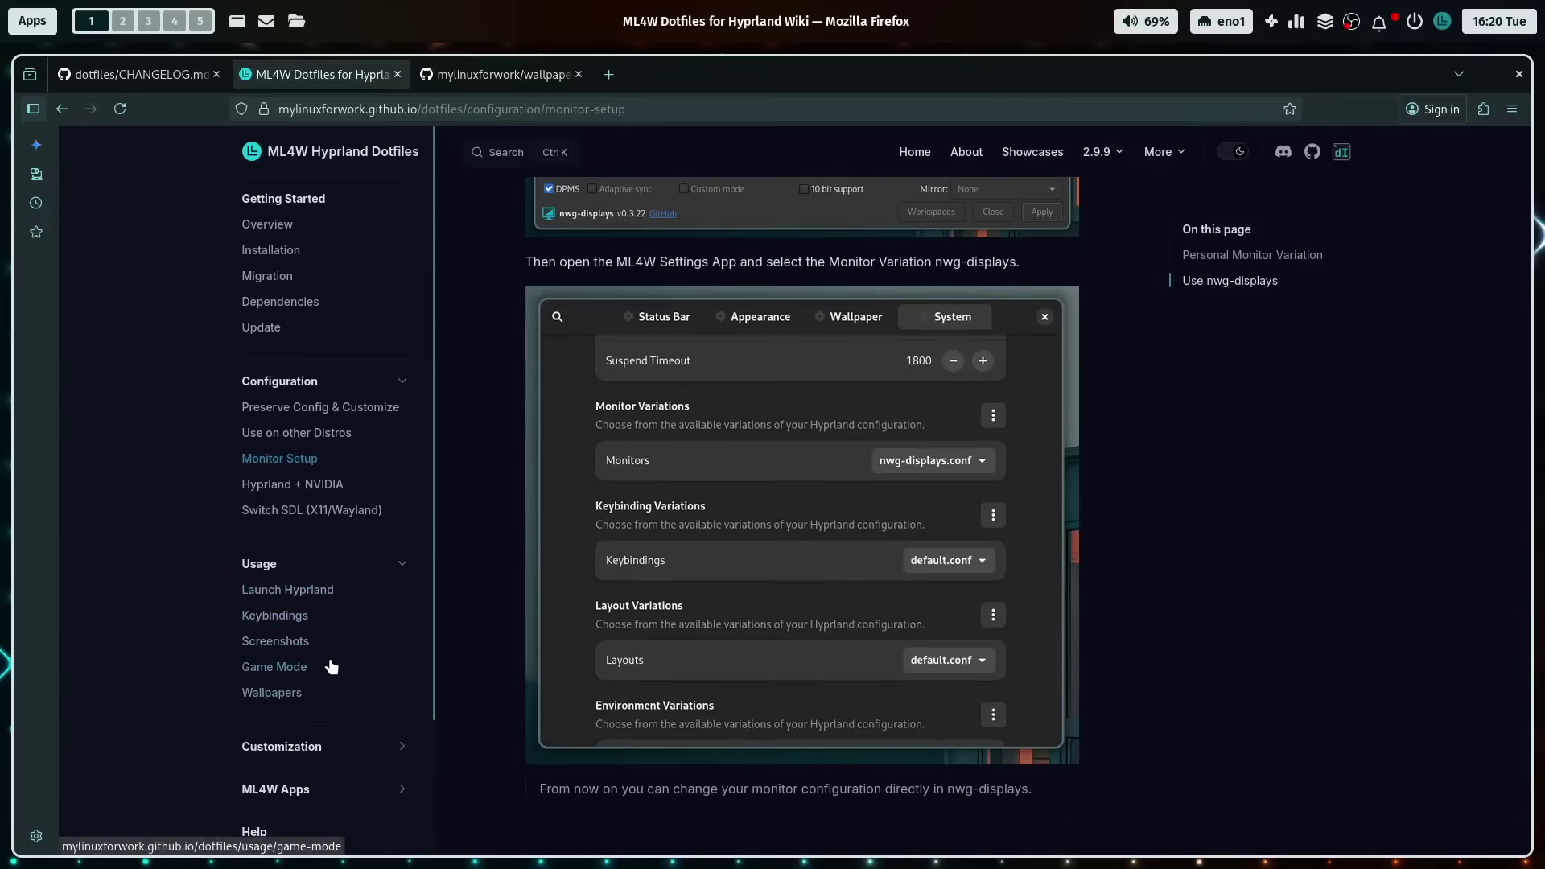
- Expand the Customization section in the wiki sidebar and scroll to the bottom
scroll(338, 676, down, 2)
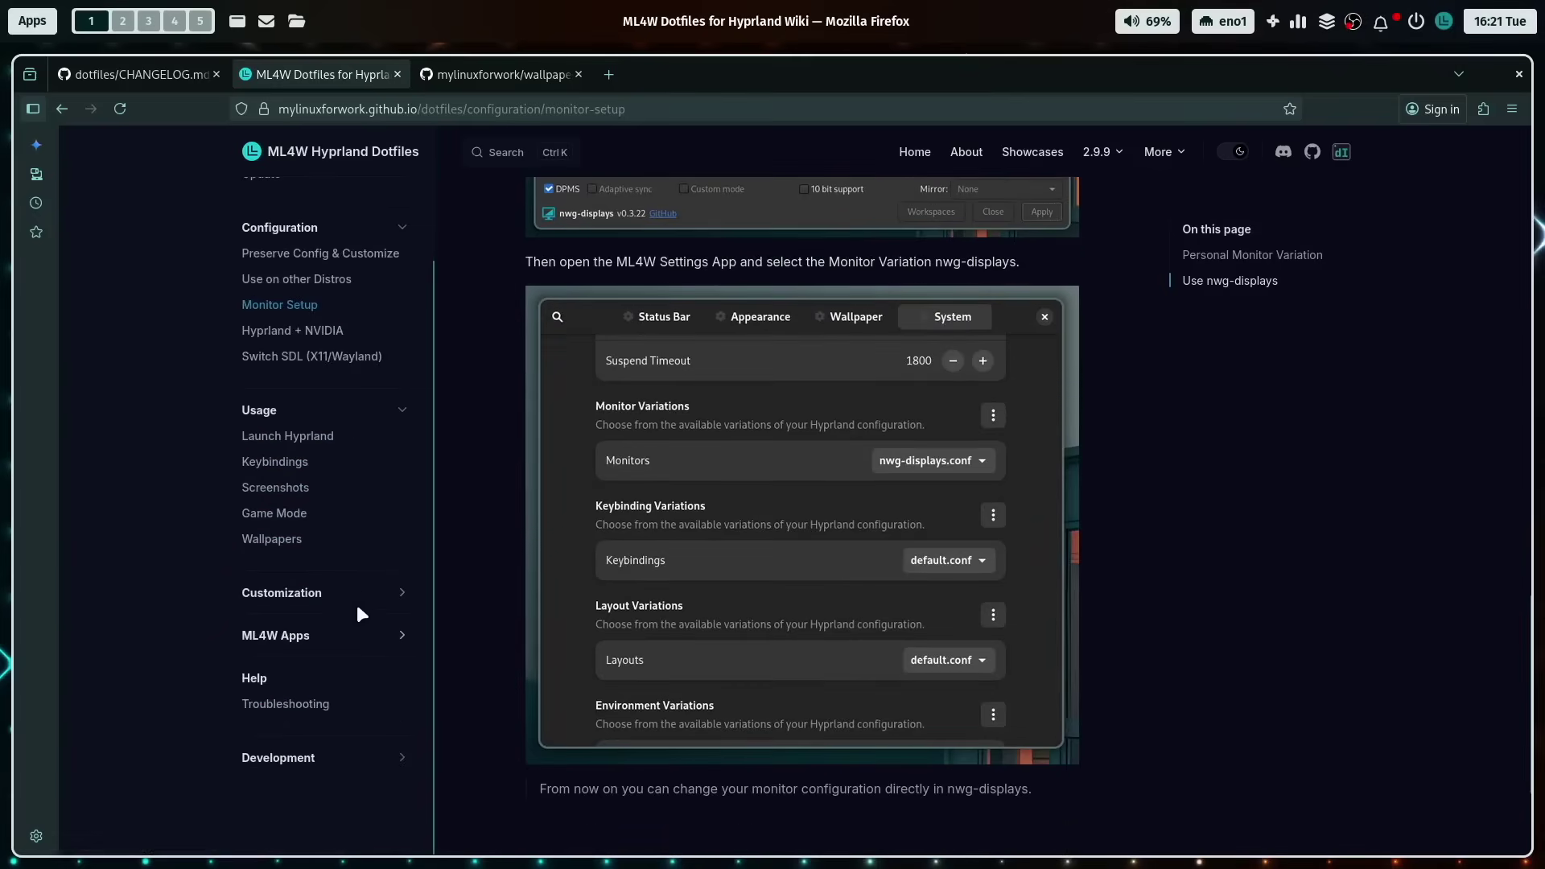
click(360, 599)
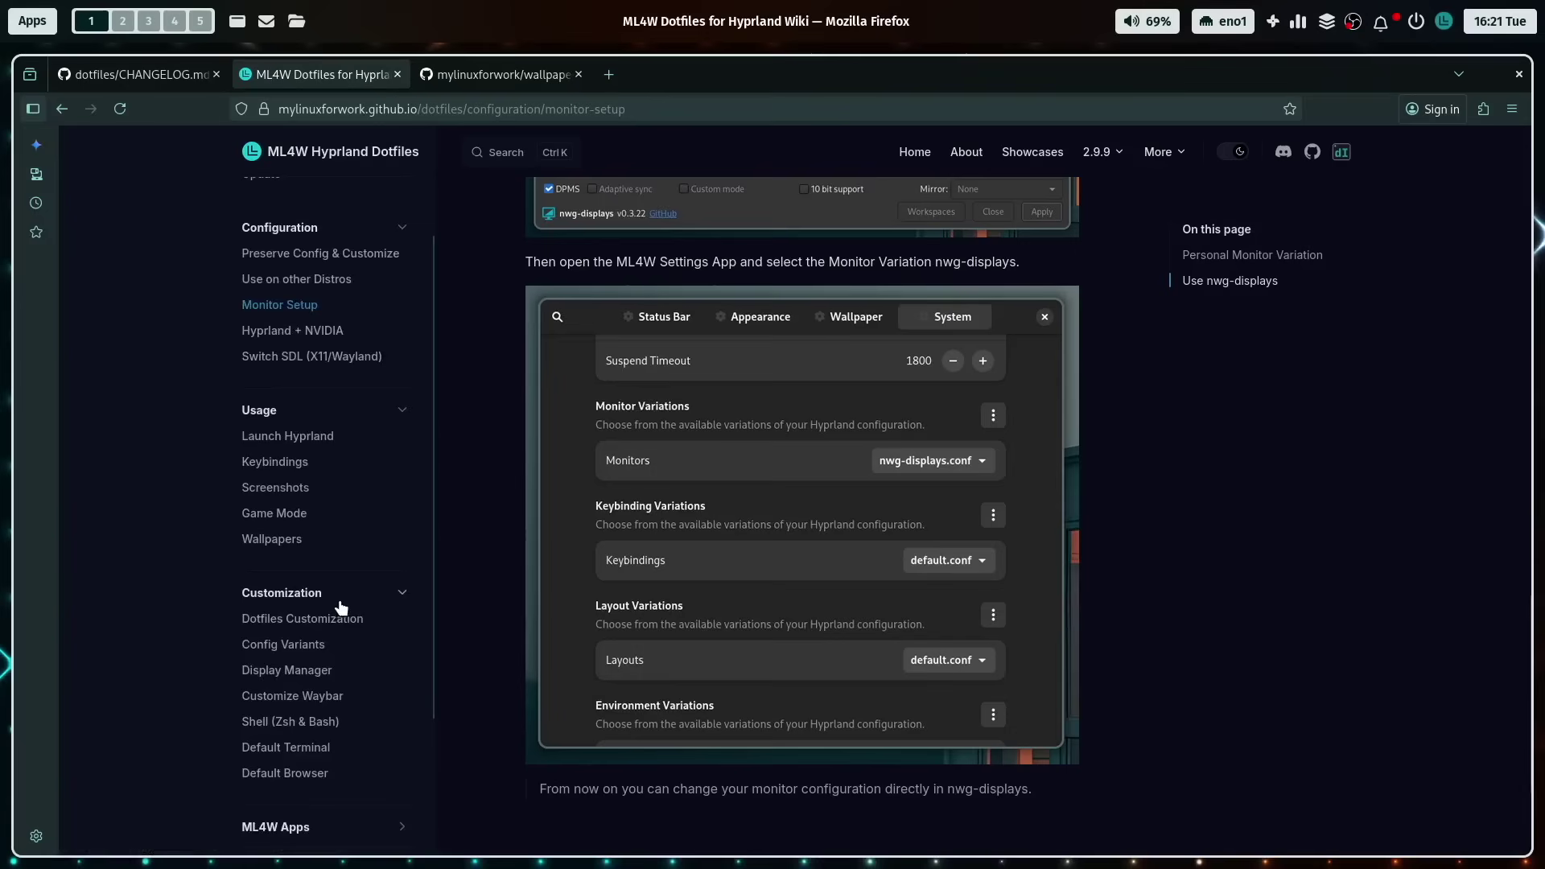
scroll(449, 673, down, 2)
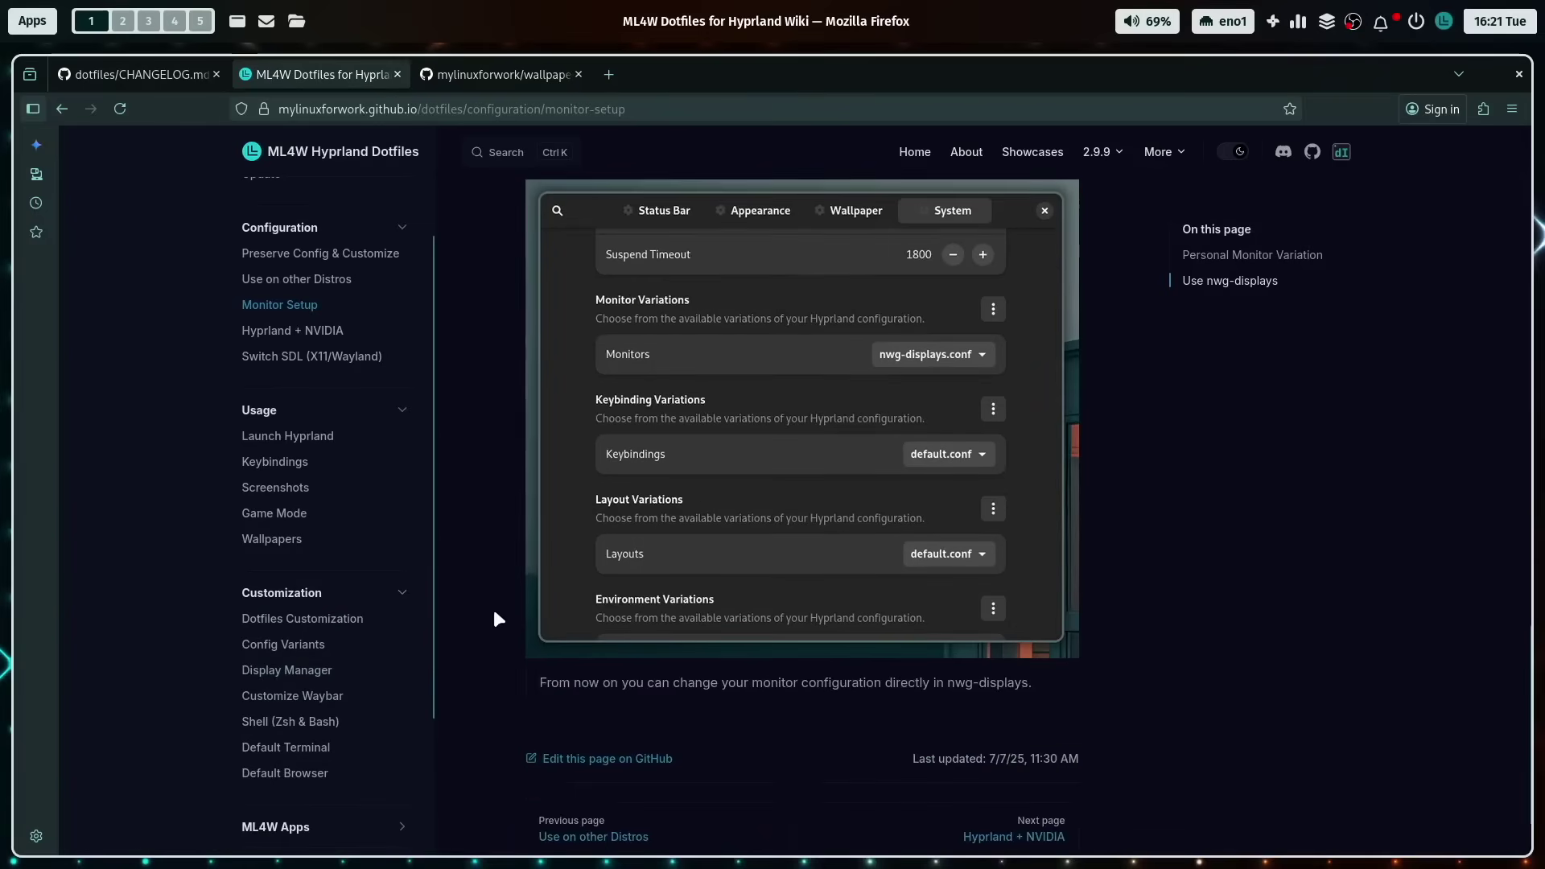